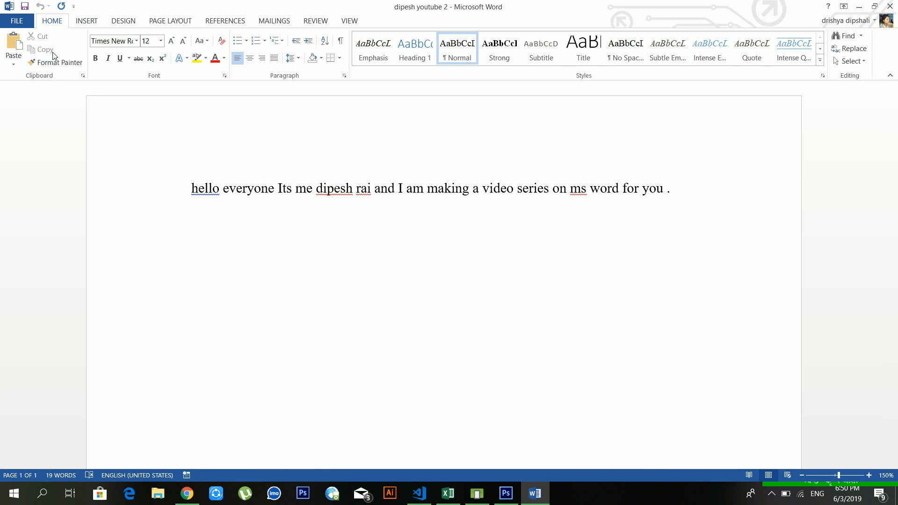
Copy the whole sentence beginning "hello everyone".
{"action": "left_click", "coordinate": [612, 188]}
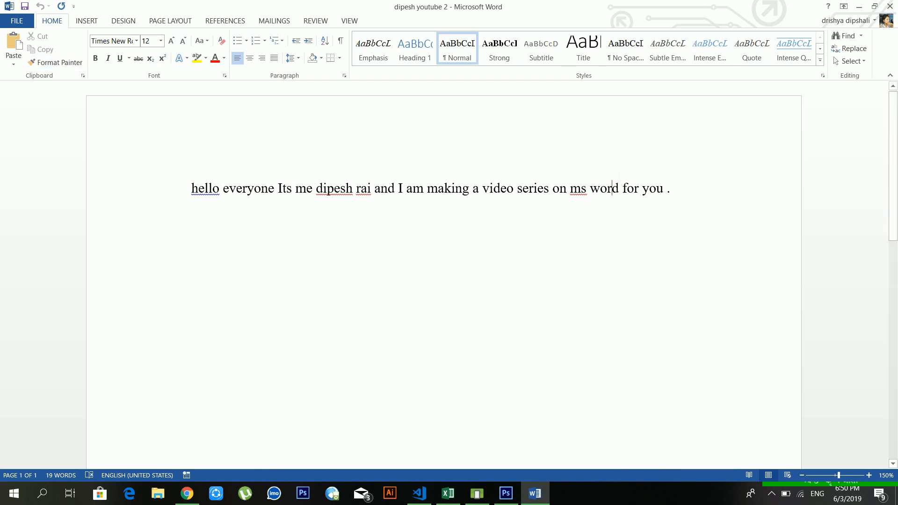
{"action": "left_click", "coordinate": [680, 201]}
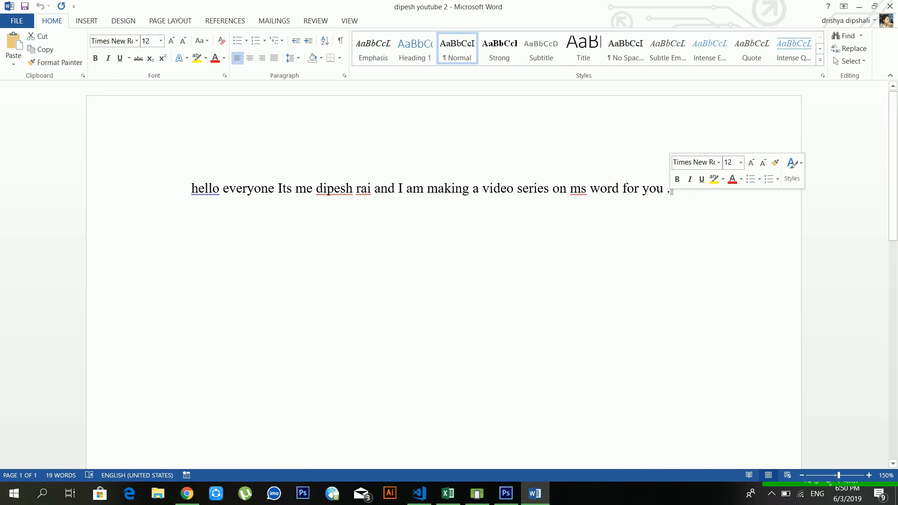
{"action": "left_click", "coordinate": [683, 192]}
{"action": "left_click_drag", "start_coordinate": [684, 192], "coordinate": [192, 178]}
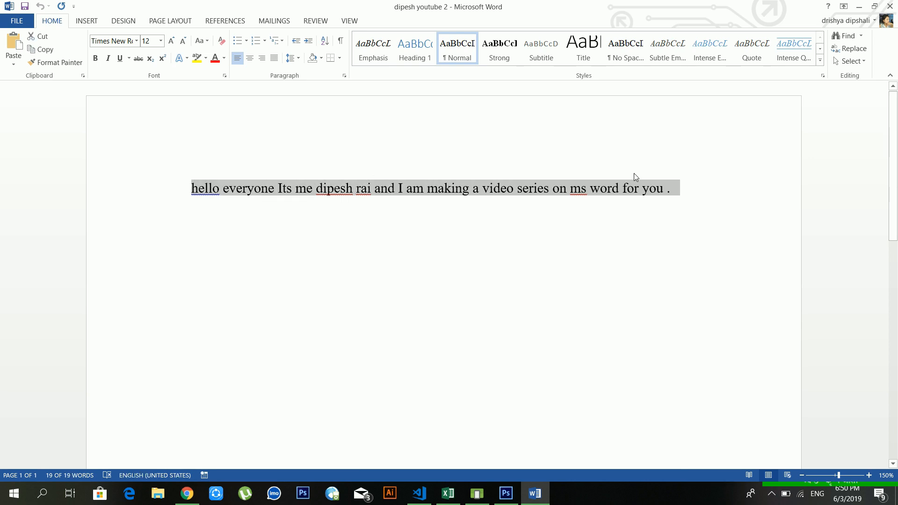
{"action": "left_click", "coordinate": [668, 184]}
{"action": "left_click_drag", "start_coordinate": [670, 187], "coordinate": [173, 193]}
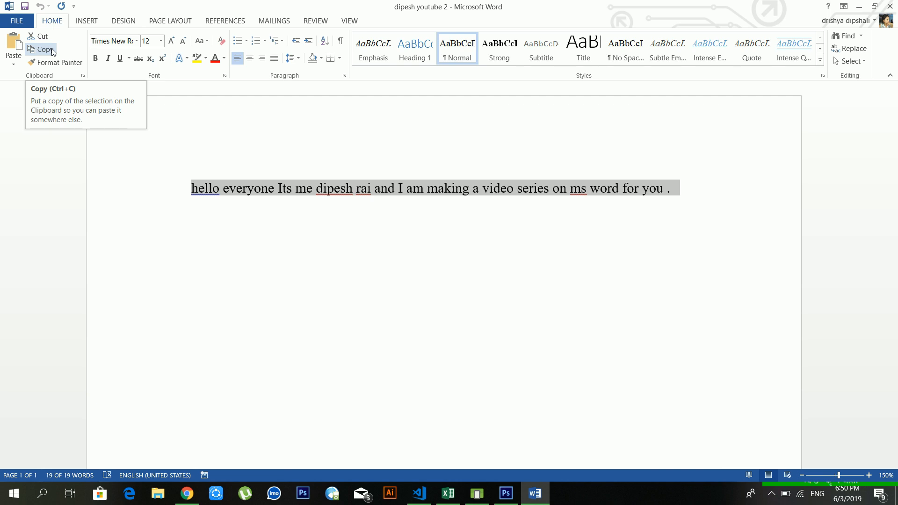
{"action": "left_click", "coordinate": [53, 51]}
Add a new line after the sentence and paste the copied sentence six times.
{"action": "left_click", "coordinate": [673, 188]}
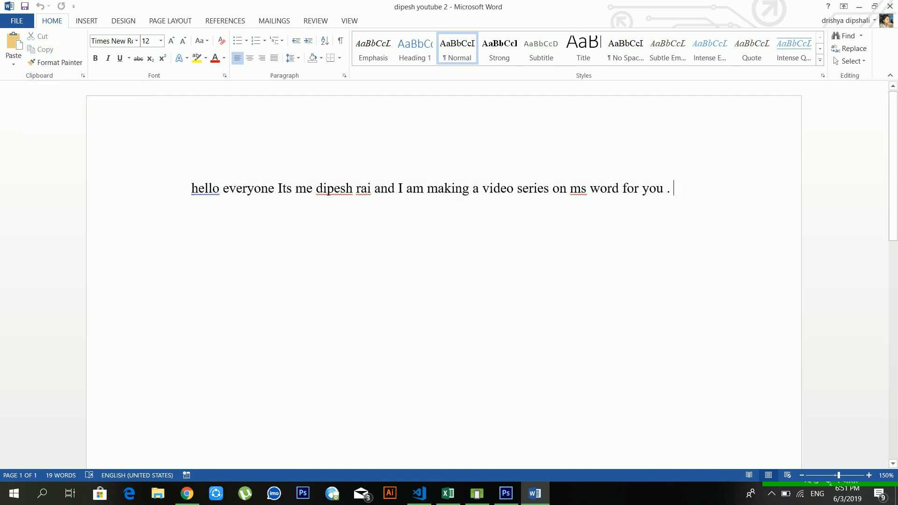
{"action": "key", "text": "Return"}
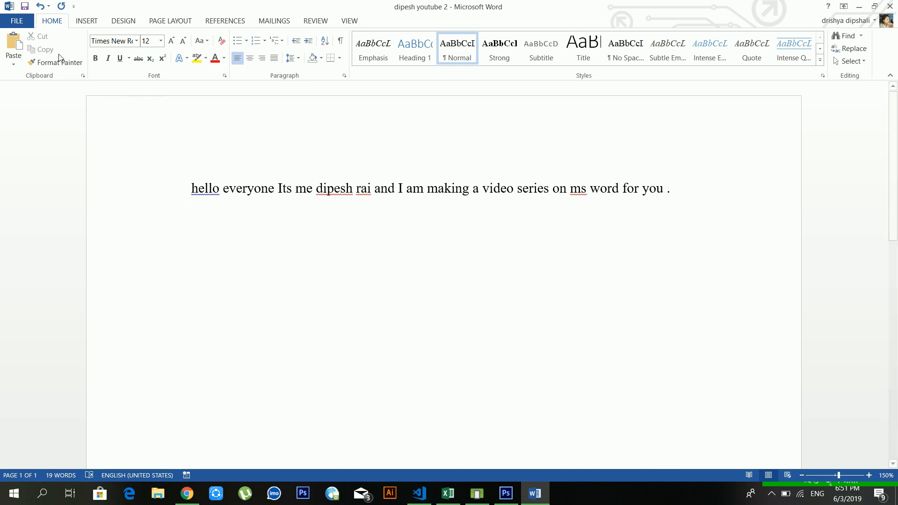
{"action": "left_click", "coordinate": [14, 46]}
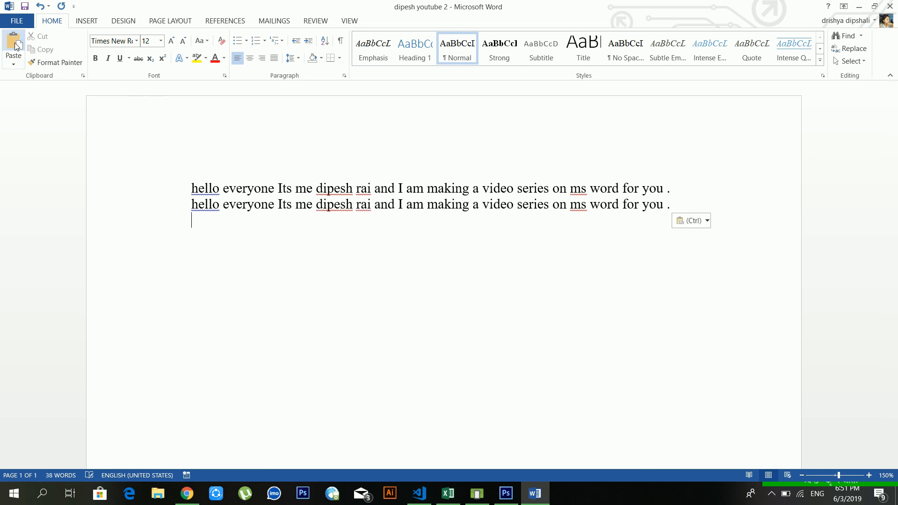
{"action": "left_click", "coordinate": [16, 44]}
{"action": "left_click", "coordinate": [15, 43]}
{"action": "left_click", "coordinate": [15, 43]}
{"action": "left_click", "coordinate": [15, 44]}
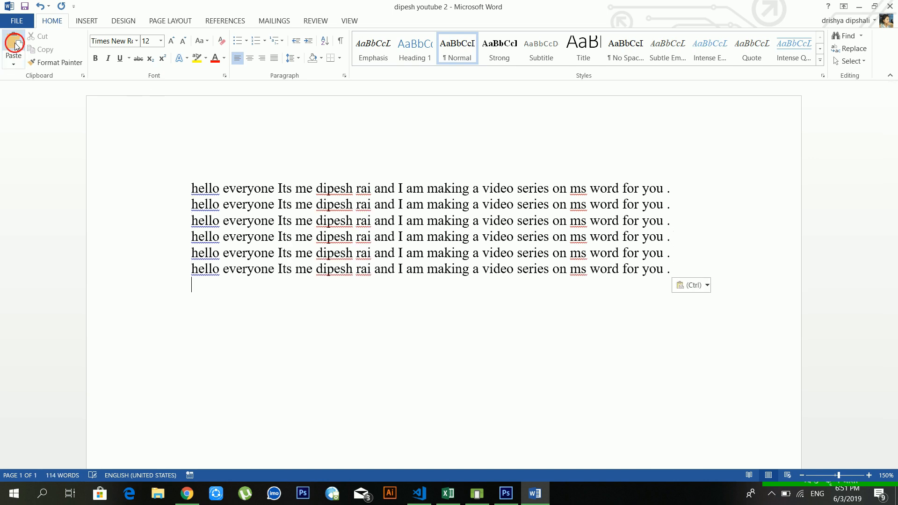
{"action": "left_click", "coordinate": [15, 43]}
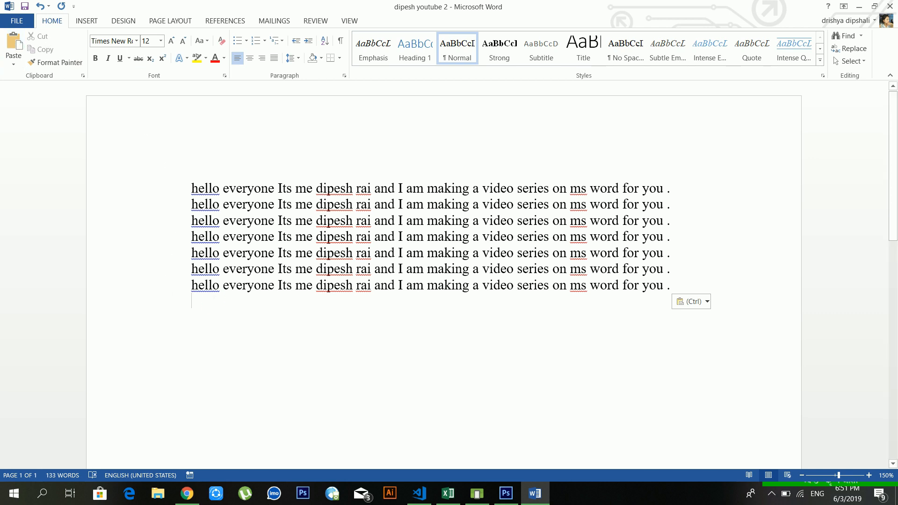
Cut the six pasted copies, keeping only the original first line.
{"action": "left_click_drag", "start_coordinate": [705, 286], "coordinate": [201, 184]}
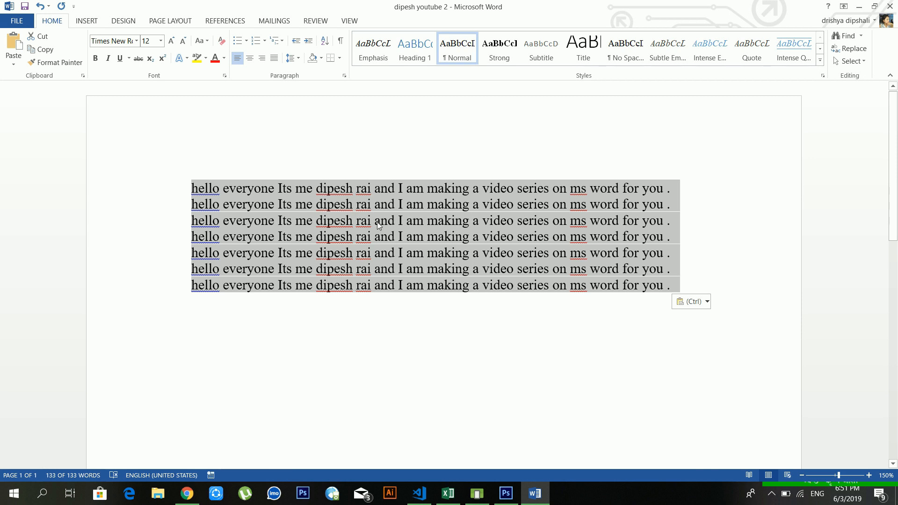
{"action": "left_click", "coordinate": [406, 220]}
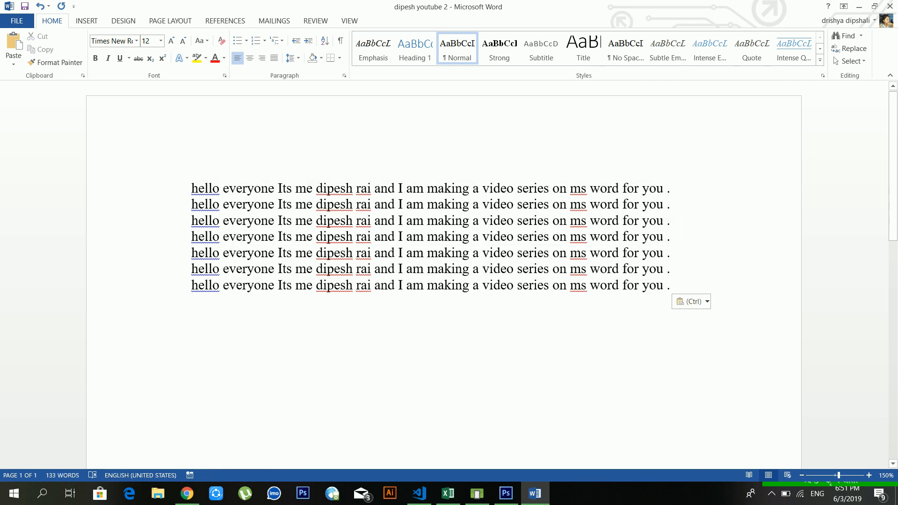
{"action": "left_click_drag", "start_coordinate": [690, 293], "coordinate": [220, 206]}
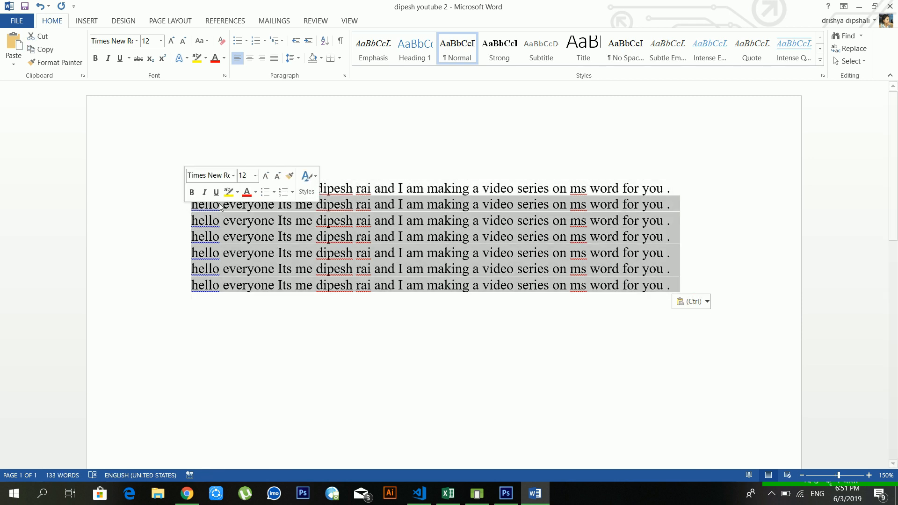
{"action": "left_click", "coordinate": [46, 43]}
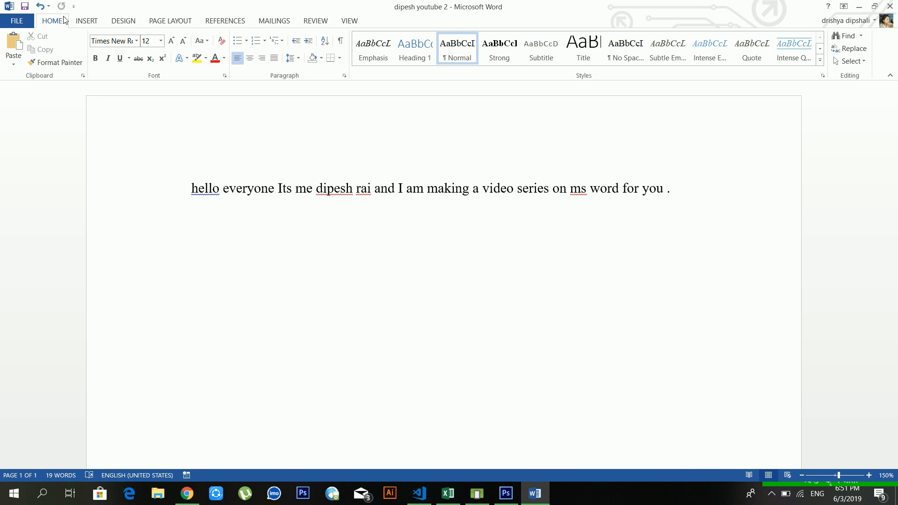
Undo and redo the cut of the six duplicate lines, twice.
{"action": "left_click", "coordinate": [41, 7]}
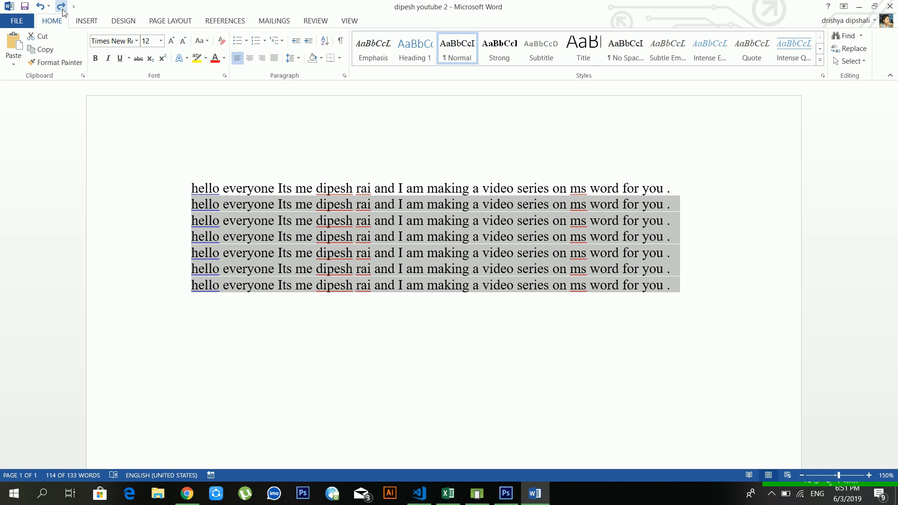
{"action": "left_click", "coordinate": [423, 252]}
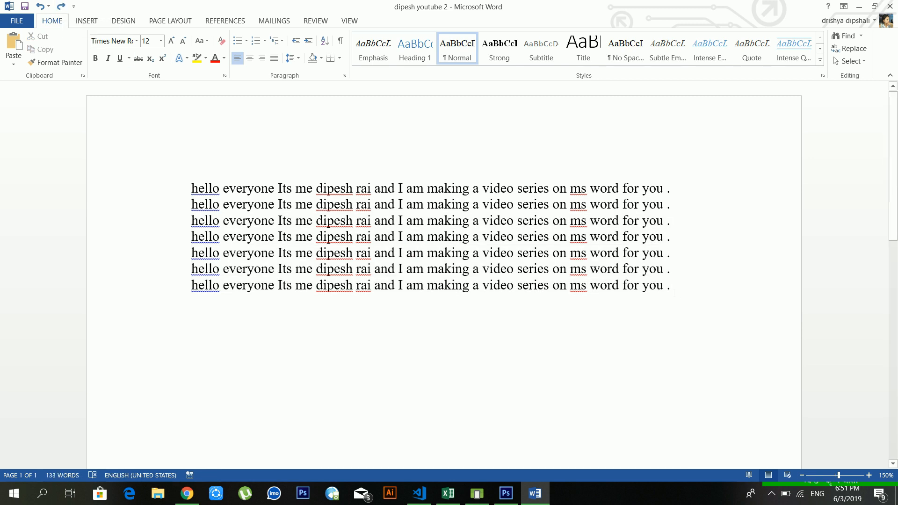
{"action": "left_click_drag", "start_coordinate": [678, 292], "coordinate": [198, 204]}
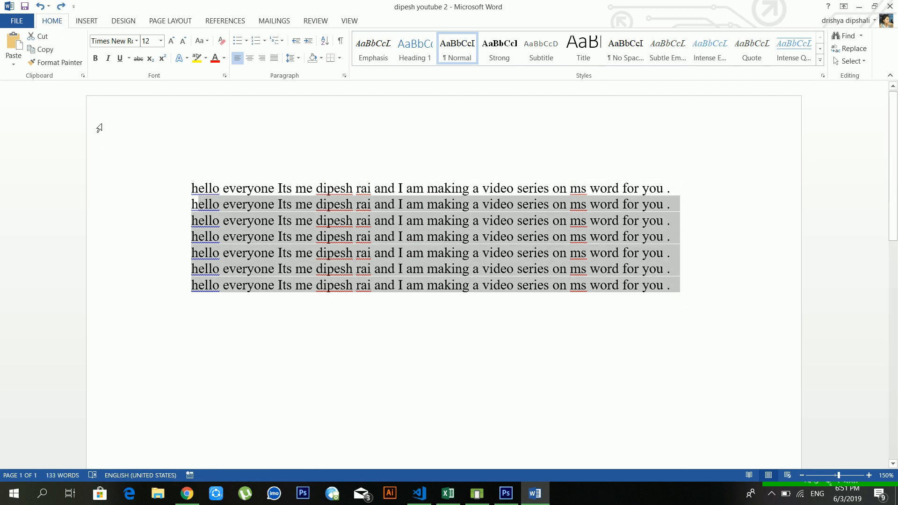
{"action": "left_click", "coordinate": [61, 7]}
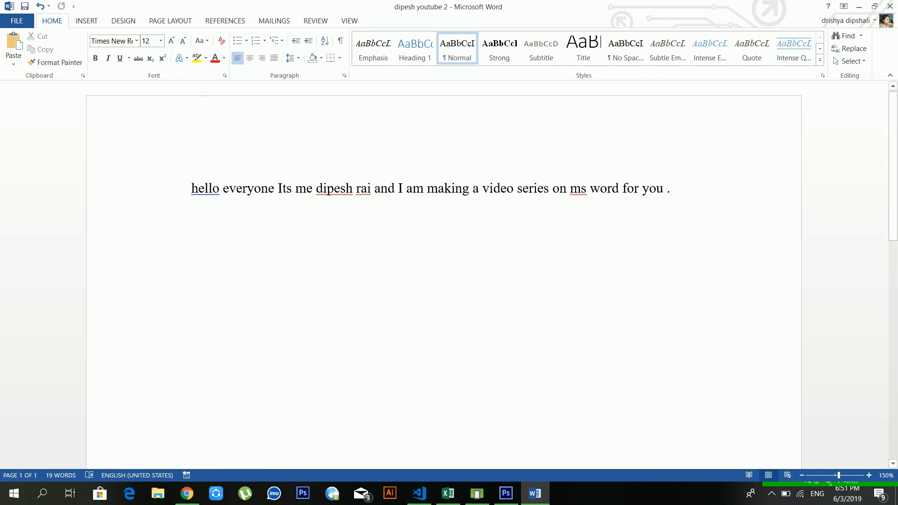
{"action": "left_click", "coordinate": [41, 6]}
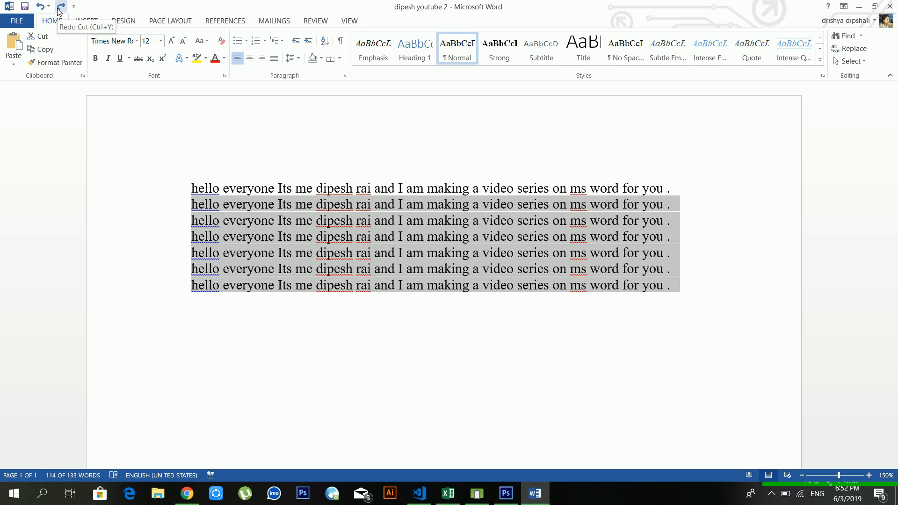
{"action": "left_click", "coordinate": [59, 9]}
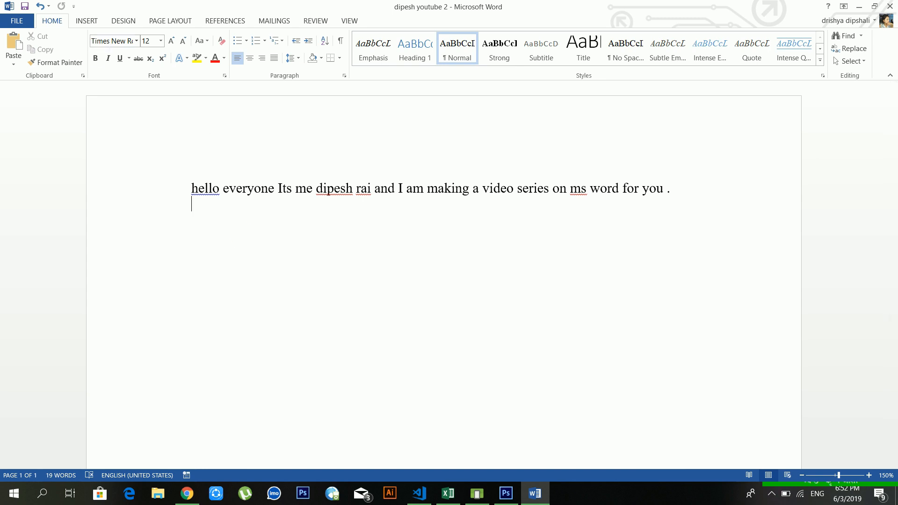
Paste the copied sentence twelve times inside the word "everyone" and delete the first paragraph that starts with the broken "hello eve".
{"action": "left_click", "coordinate": [243, 188]}
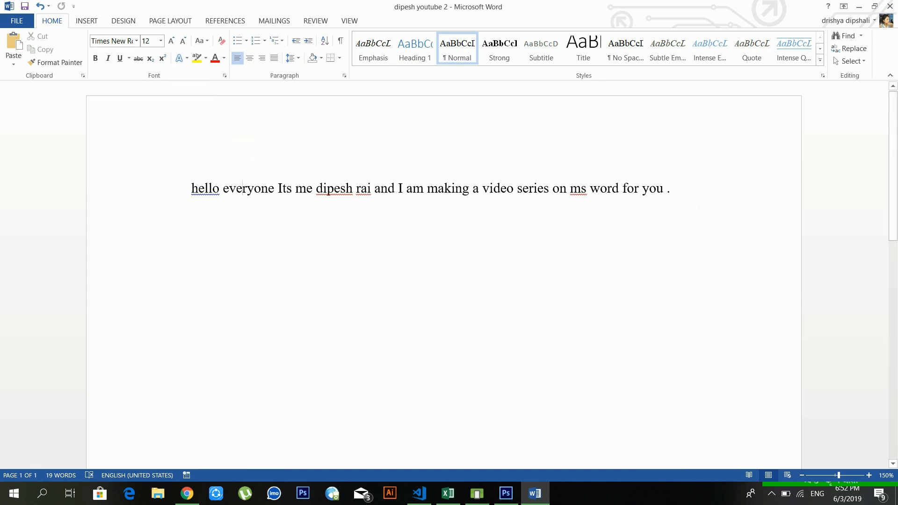
{"action": "key", "text": "ctrl+v"}
{"action": "key", "text": "ctrl+v"}
{"action": "key", "text": "ctrl+v"}
{"action": "key", "text": "ctrl+v"}
{"action": "key", "text": "ctrl+v"}
{"action": "key", "text": "ctrl+v"}
{"action": "key", "text": "ctrl+v"}
{"action": "key", "text": "ctrl+v"}
{"action": "key", "text": "ctrl+v"}
{"action": "key", "text": "ctrl+v"}
{"action": "key", "text": "ctrl+v"}
{"action": "key", "text": "ctrl+v"}
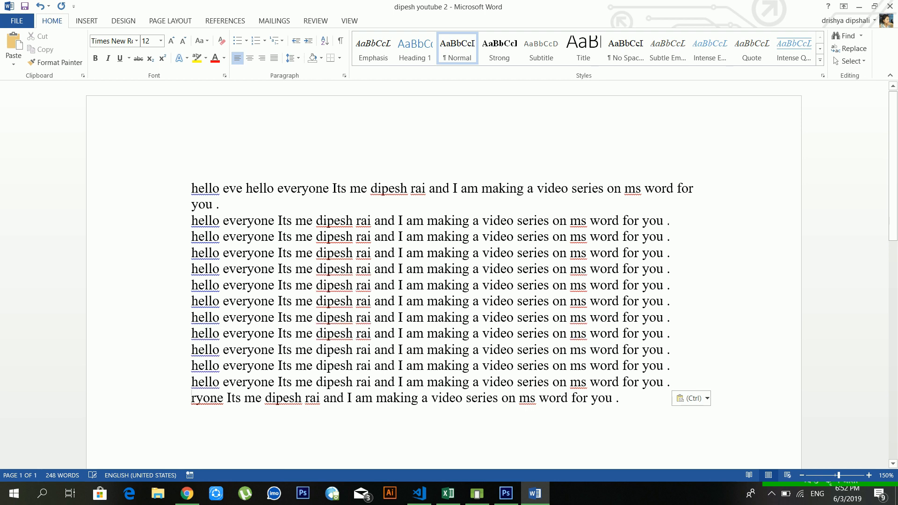
{"action": "double_click", "coordinate": [153, 189]}
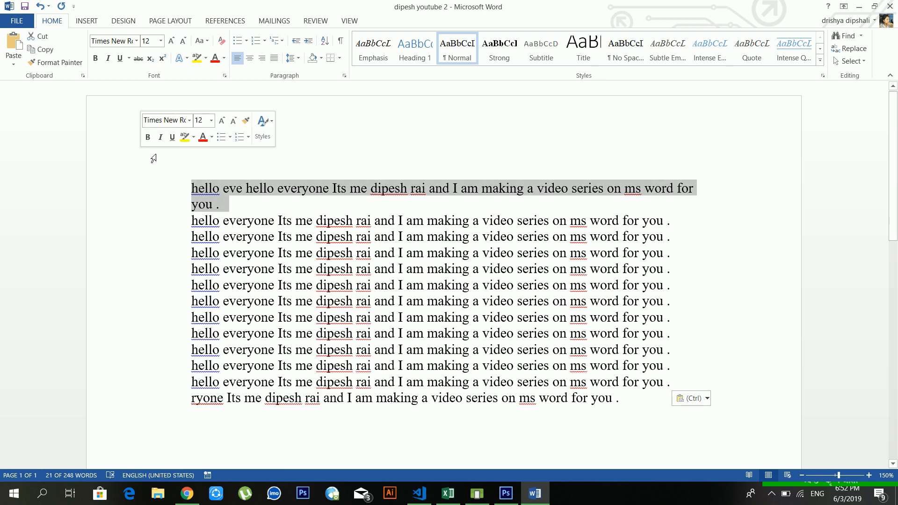
{"action": "key", "text": "Delete"}
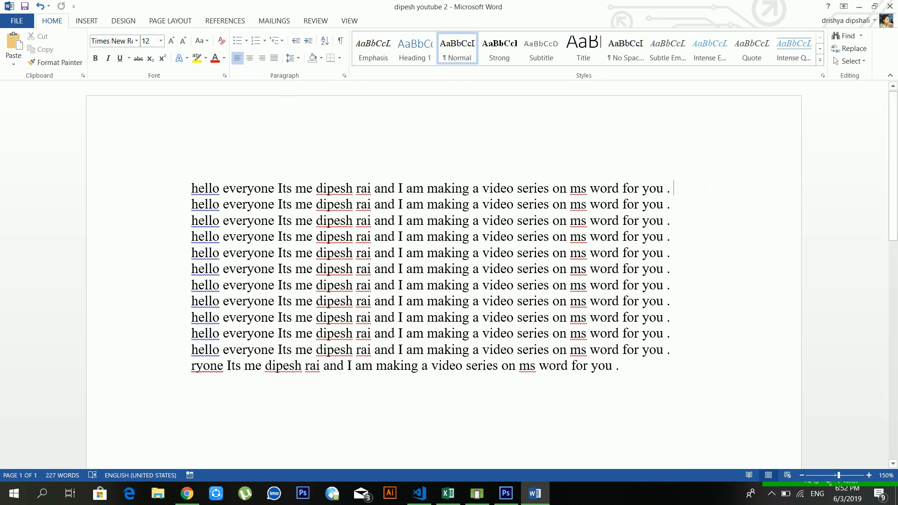
Change the font of the first sentence to OCR A Extended.
{"action": "left_click_drag", "start_coordinate": [673, 188], "coordinate": [191, 188]}
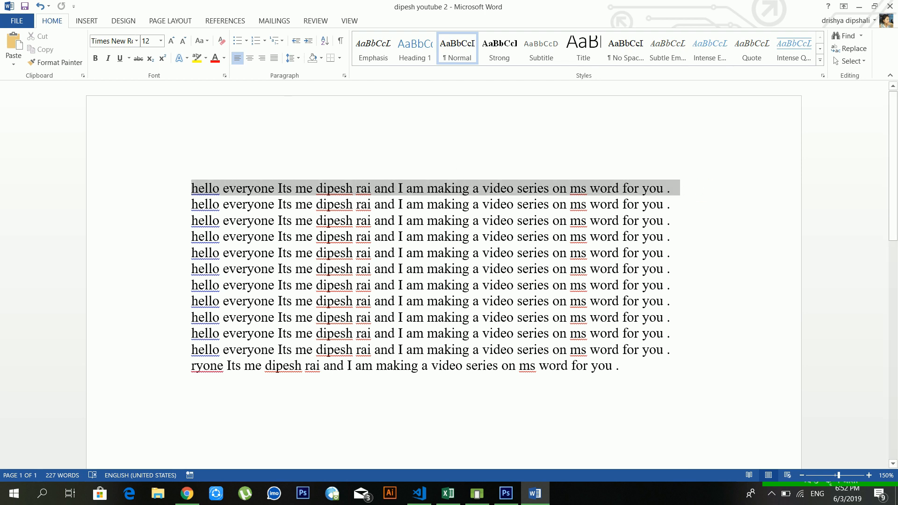
{"action": "left_click", "coordinate": [140, 40]}
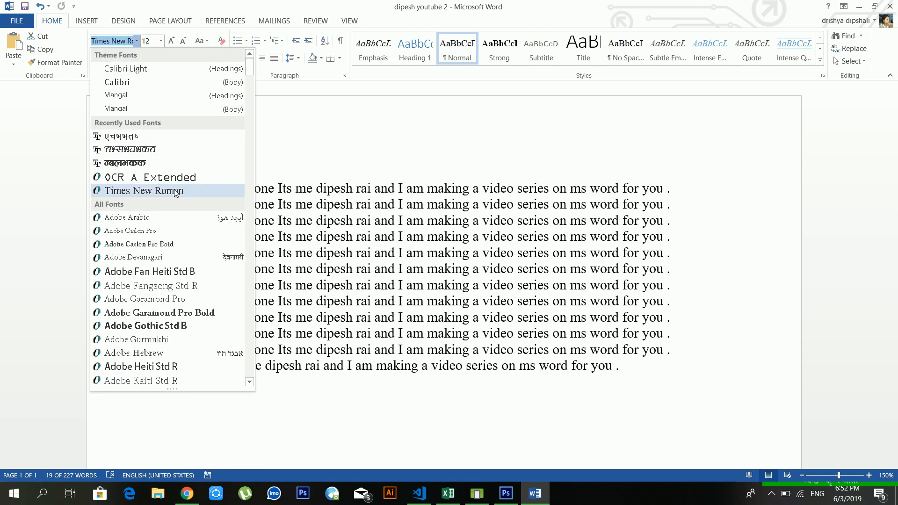
{"action": "left_click", "coordinate": [175, 180]}
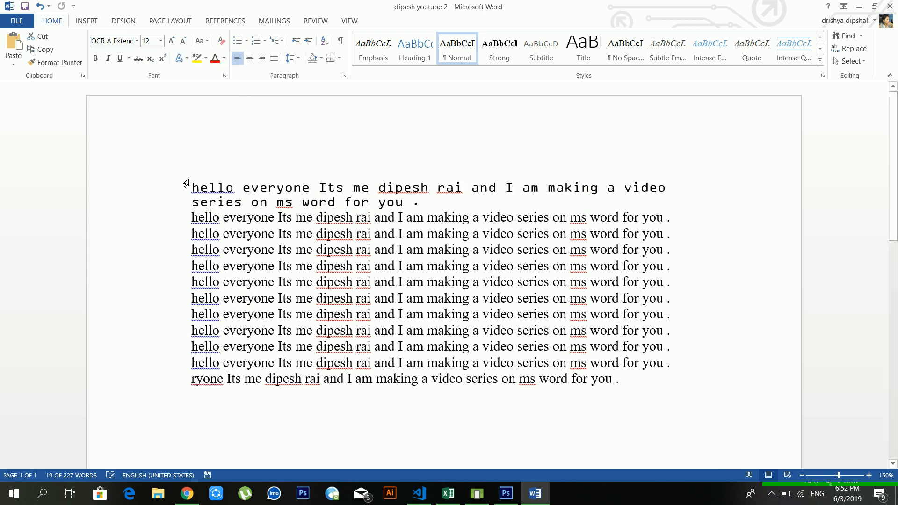
{"action": "left_click", "coordinate": [430, 203]}
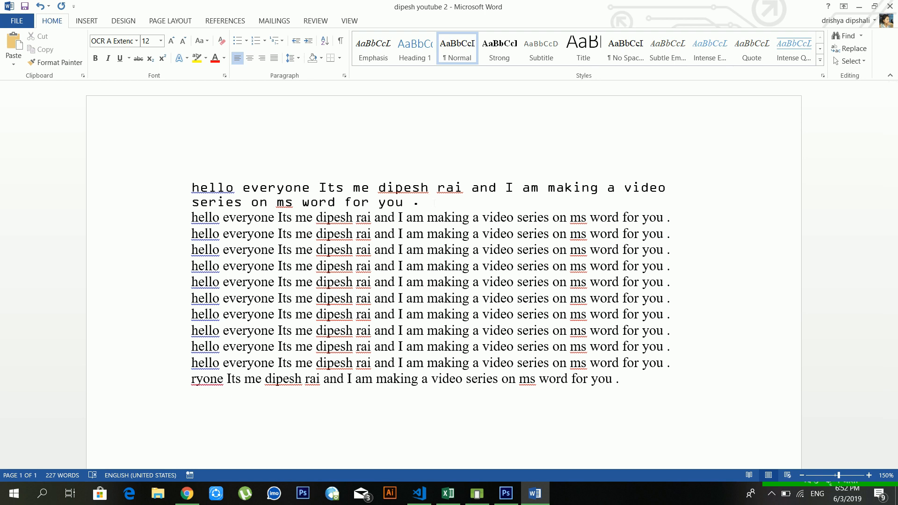
{"action": "left_click_drag", "start_coordinate": [428, 202], "coordinate": [192, 187]}
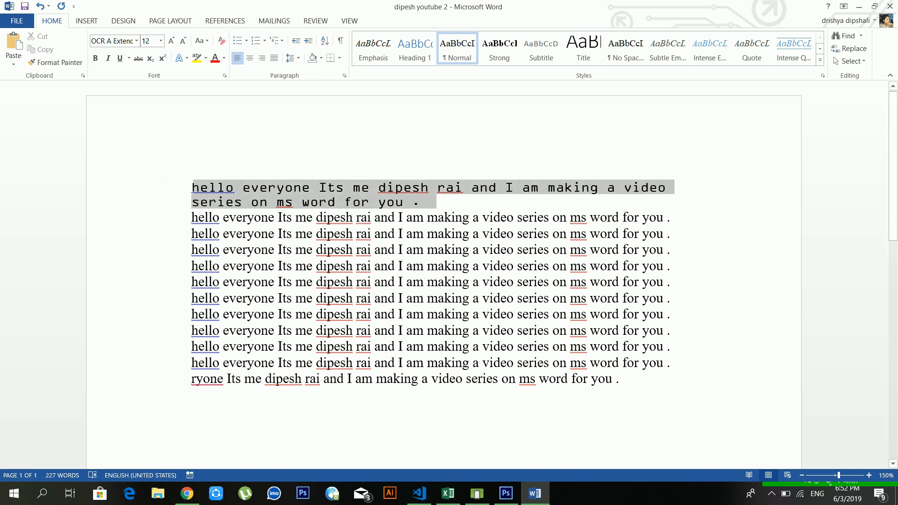
{"action": "left_click", "coordinate": [353, 233]}
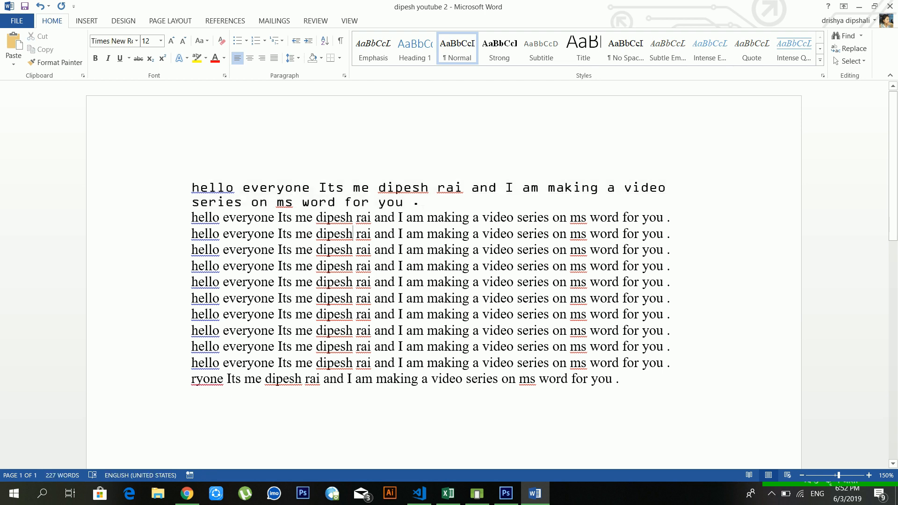
{"action": "left_click", "coordinate": [419, 201]}
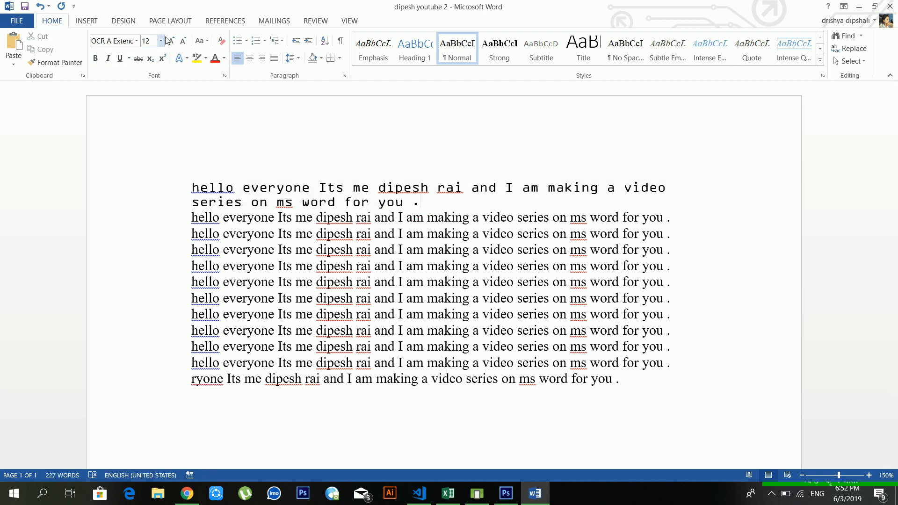
Select the first sentence and preview it at larger font sizes such as 26 without applying one.
{"action": "left_click_drag", "start_coordinate": [428, 202], "coordinate": [191, 187]}
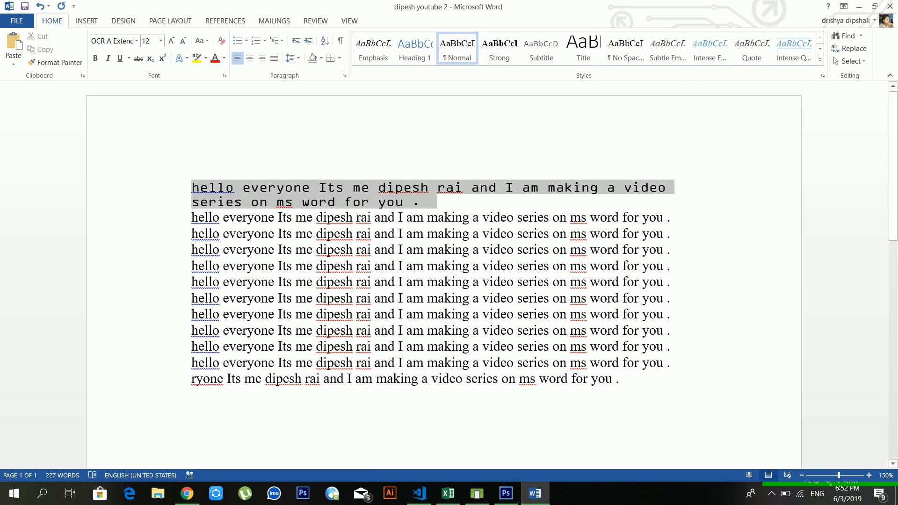
{"action": "left_click", "coordinate": [160, 41]}
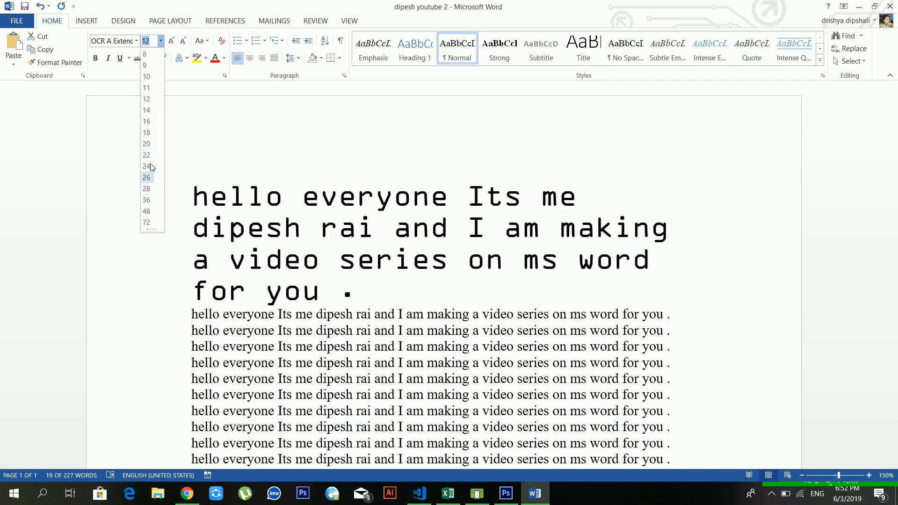
{"action": "left_click", "coordinate": [240, 119]}
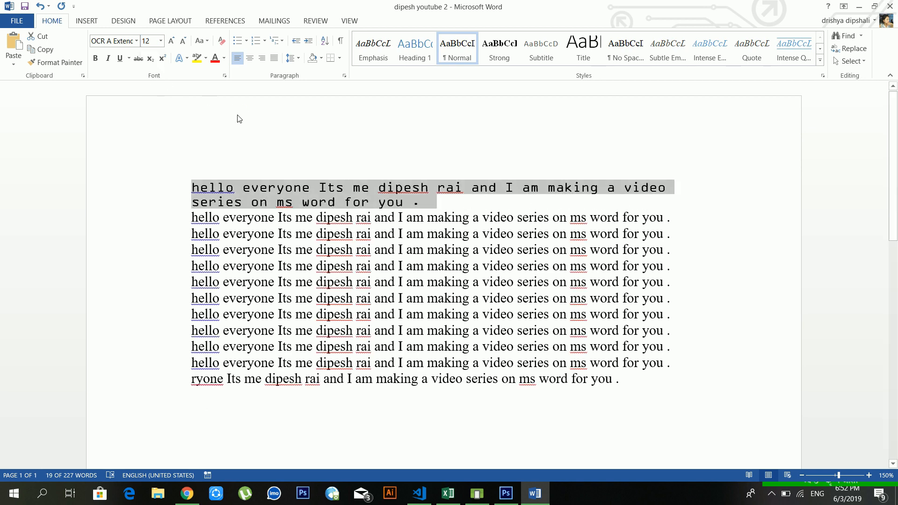
Grow the first sentence's font stepwise to size 24.
{"action": "left_click", "coordinate": [171, 41]}
{"action": "left_click", "coordinate": [171, 41]}
{"action": "left_click", "coordinate": [171, 41]}
{"action": "left_click", "coordinate": [171, 41]}
{"action": "left_click", "coordinate": [171, 41]}
{"action": "left_click", "coordinate": [171, 41]}
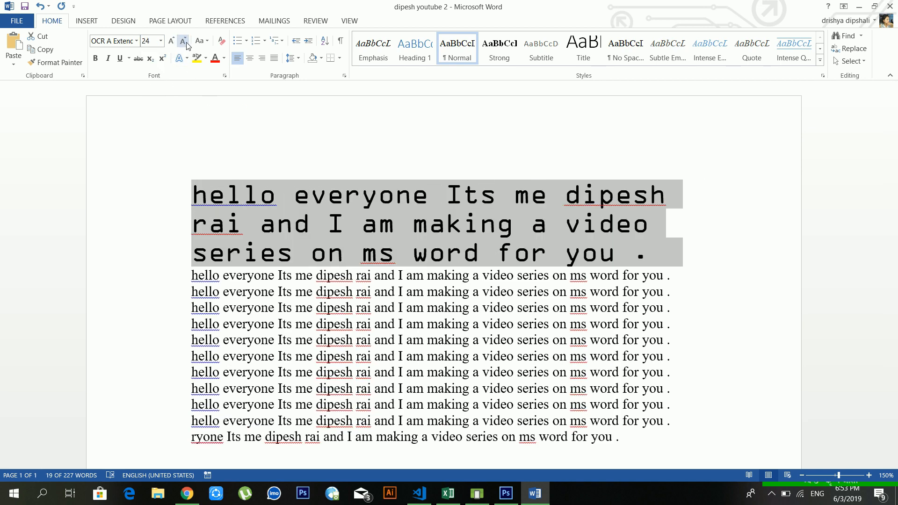
Shrink the first sentence's font stepwise to size 11.
{"action": "left_click", "coordinate": [185, 41]}
{"action": "left_click", "coordinate": [185, 41]}
{"action": "left_click", "coordinate": [185, 41]}
{"action": "left_click", "coordinate": [185, 42]}
{"action": "left_click", "coordinate": [184, 41]}
{"action": "left_click", "coordinate": [185, 41]}
{"action": "left_click", "coordinate": [185, 41]}
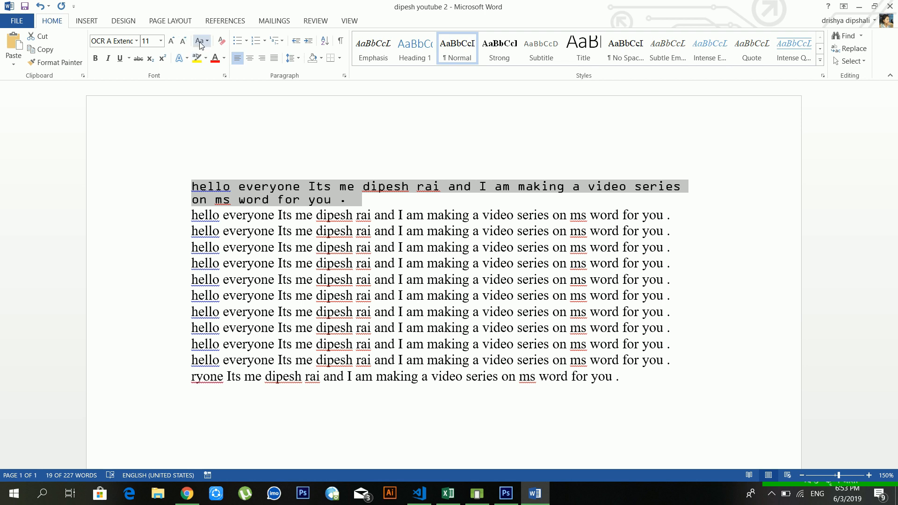
Change the five sentences directly below the first one to Sentence case.
{"action": "left_click", "coordinate": [280, 263]}
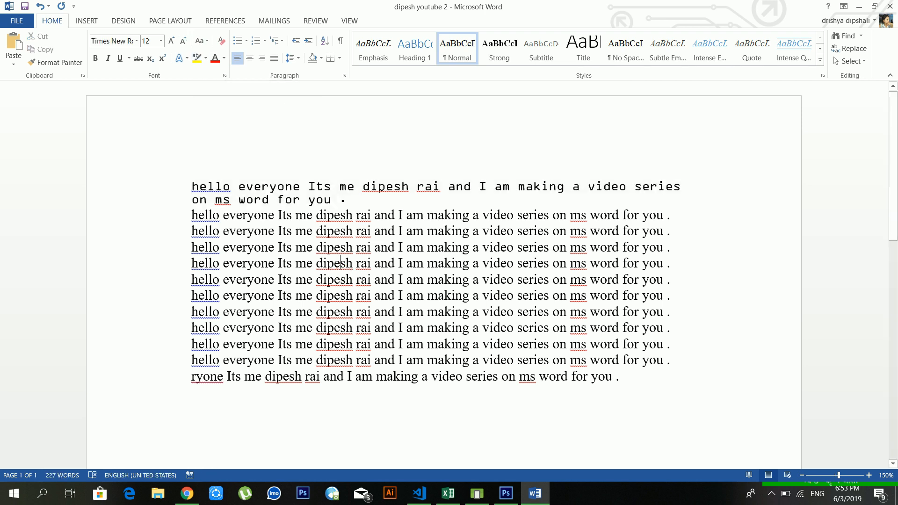
{"action": "left_click", "coordinate": [204, 41]}
{"action": "left_click", "coordinate": [320, 222]}
{"action": "left_click_drag", "start_coordinate": [673, 280], "coordinate": [192, 215]}
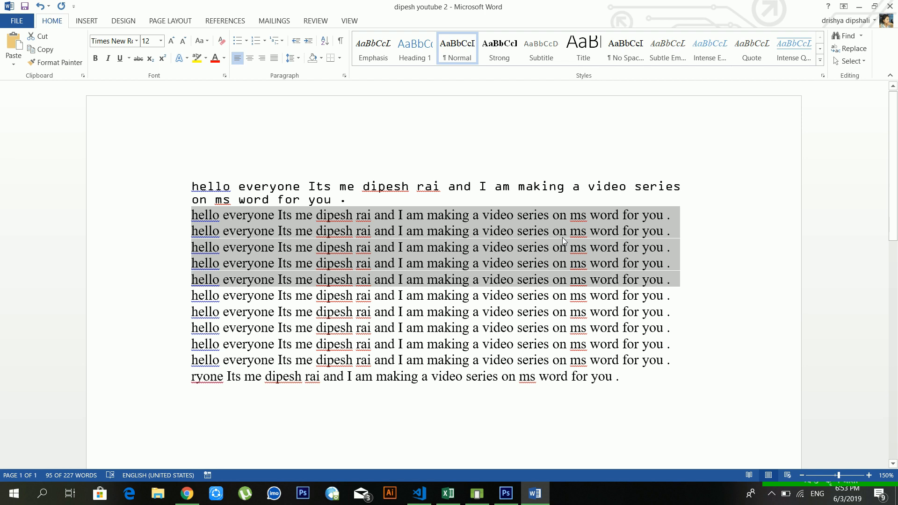
{"action": "left_click", "coordinate": [199, 41]}
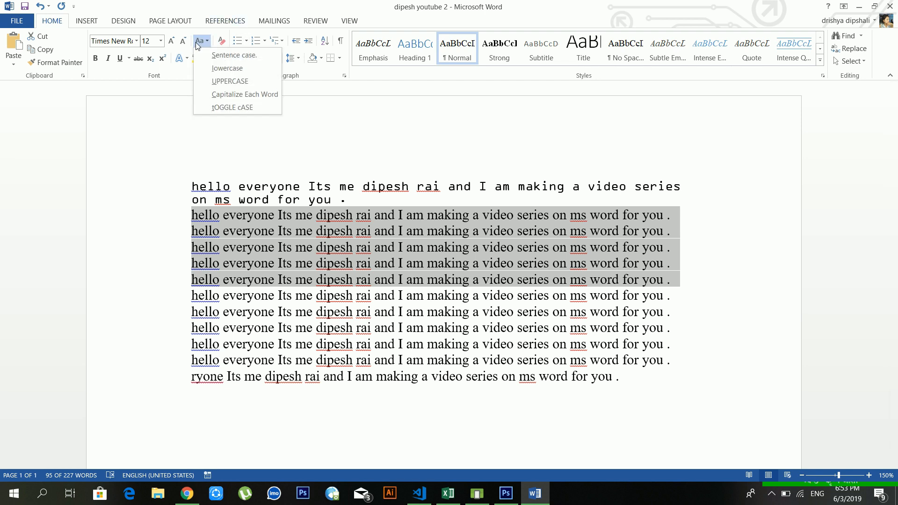
{"action": "left_click", "coordinate": [215, 55]}
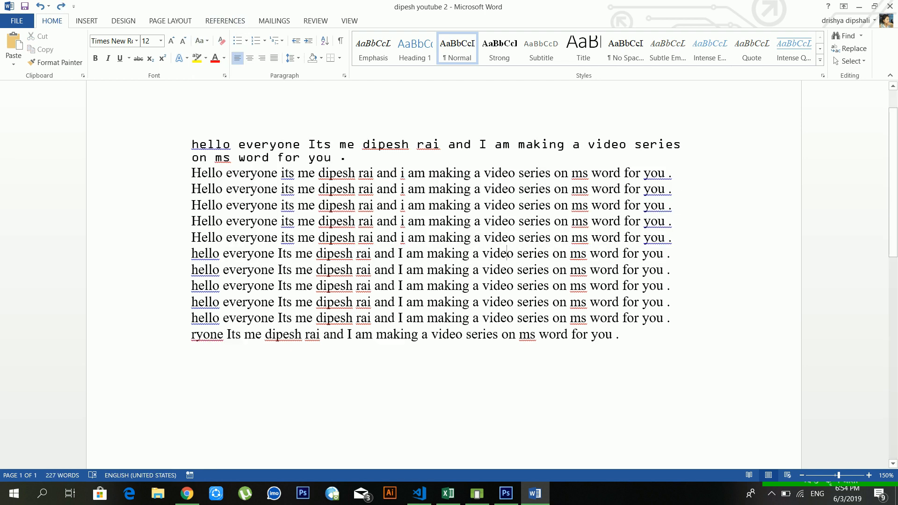
{"action": "left_click", "coordinate": [203, 41]}
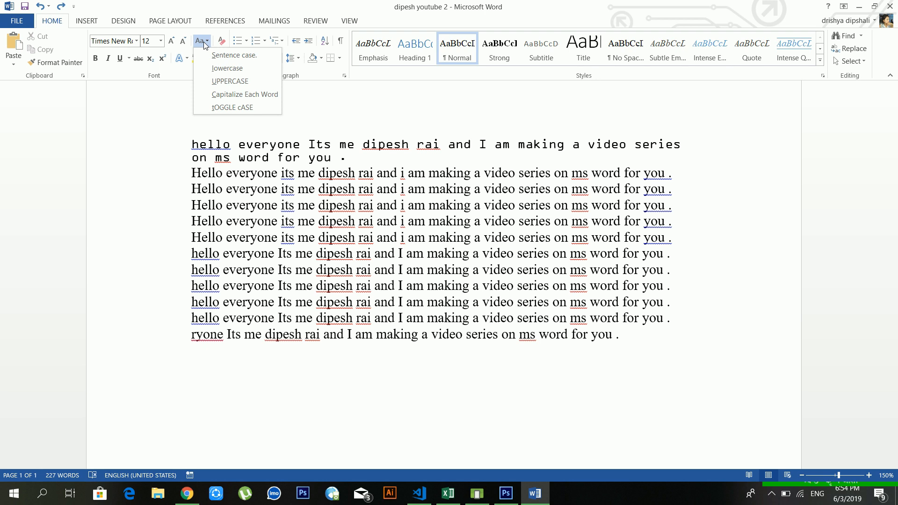
{"action": "left_click", "coordinate": [391, 238]}
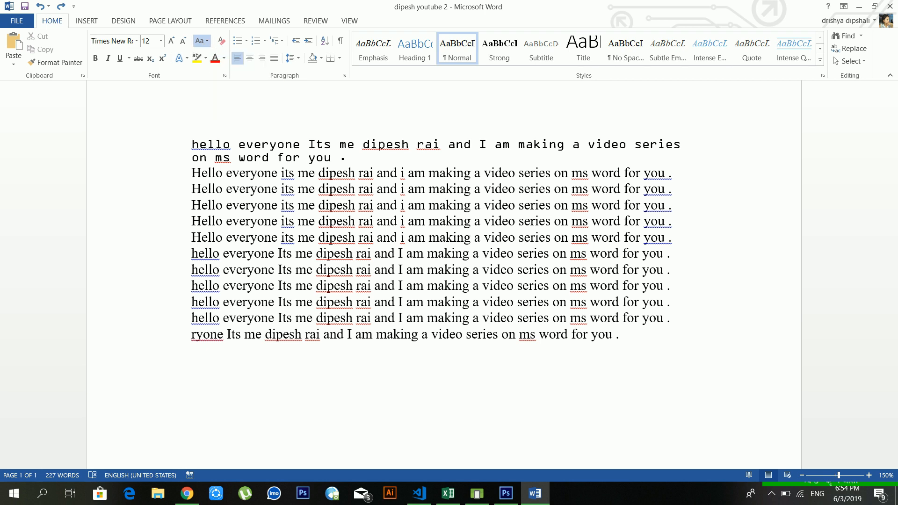
{"action": "left_click", "coordinate": [391, 238]}
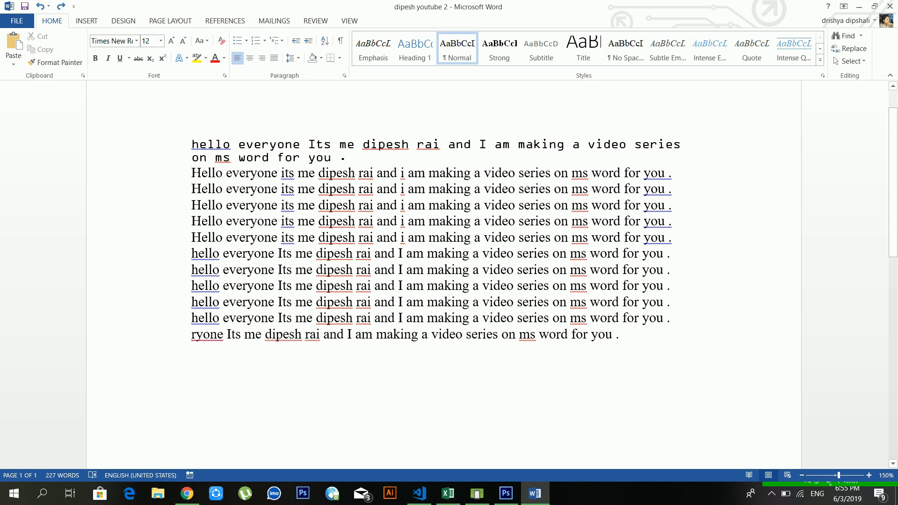
Convert the six sentences below the first one to UPPERCASE, and from that to lowercase.
{"action": "left_click_drag", "start_coordinate": [191, 173], "coordinate": [672, 253]}
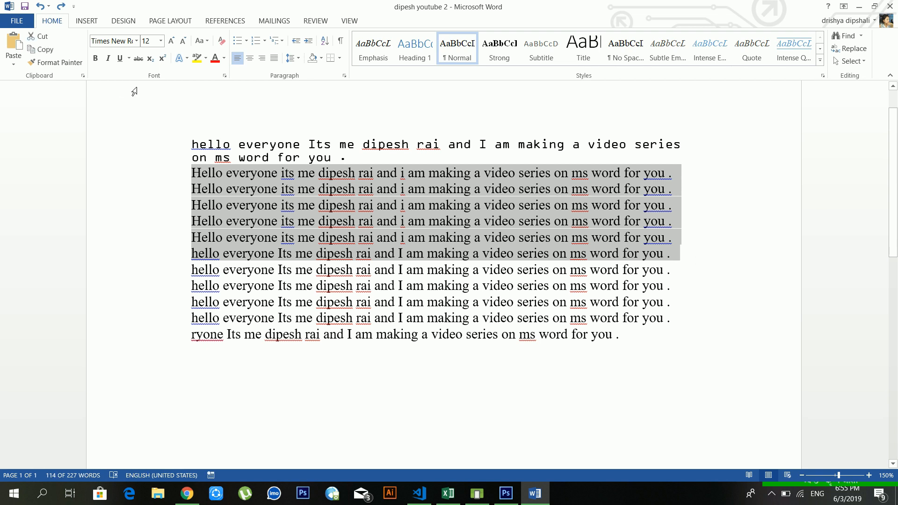
{"action": "left_click", "coordinate": [199, 43]}
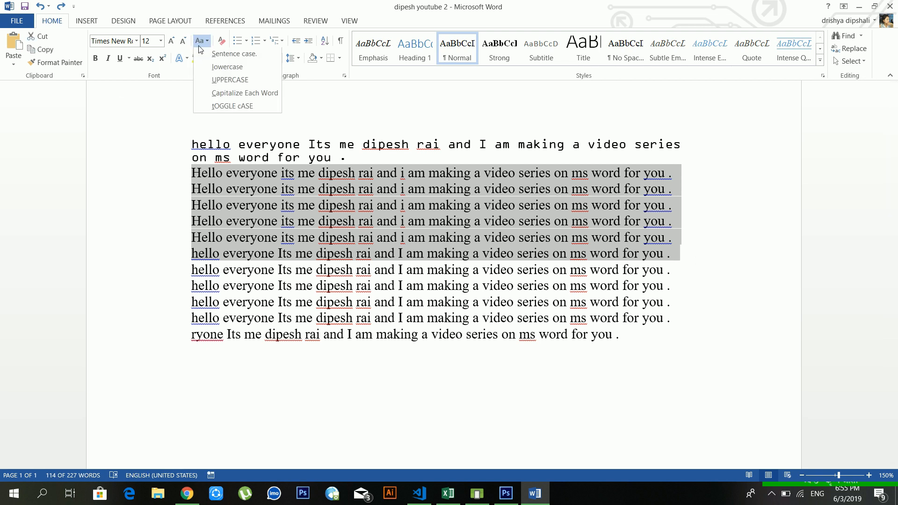
{"action": "left_click", "coordinate": [229, 81]}
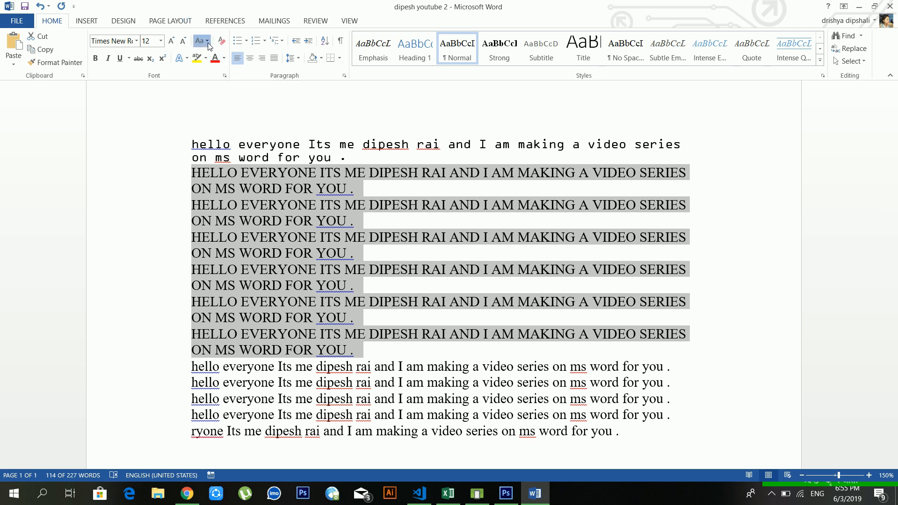
{"action": "left_click", "coordinate": [209, 46]}
{"action": "left_click", "coordinate": [214, 69]}
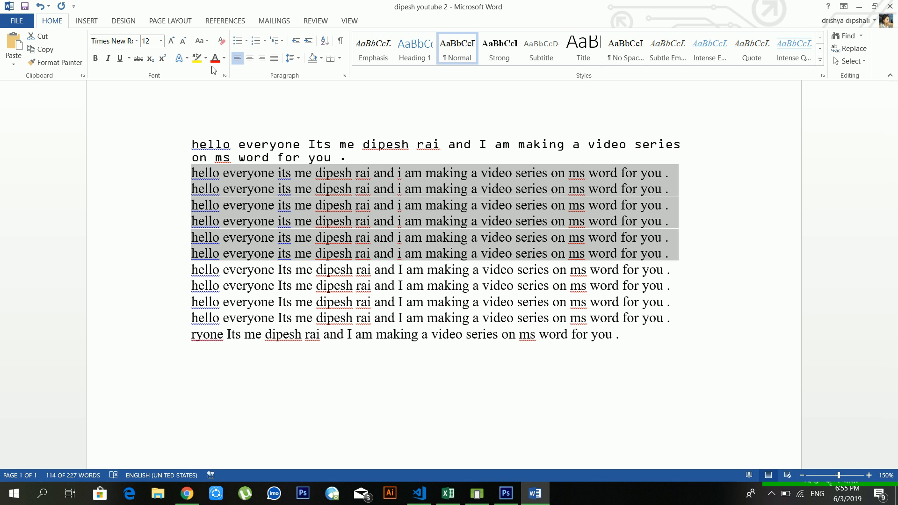
{"action": "left_click", "coordinate": [208, 47]}
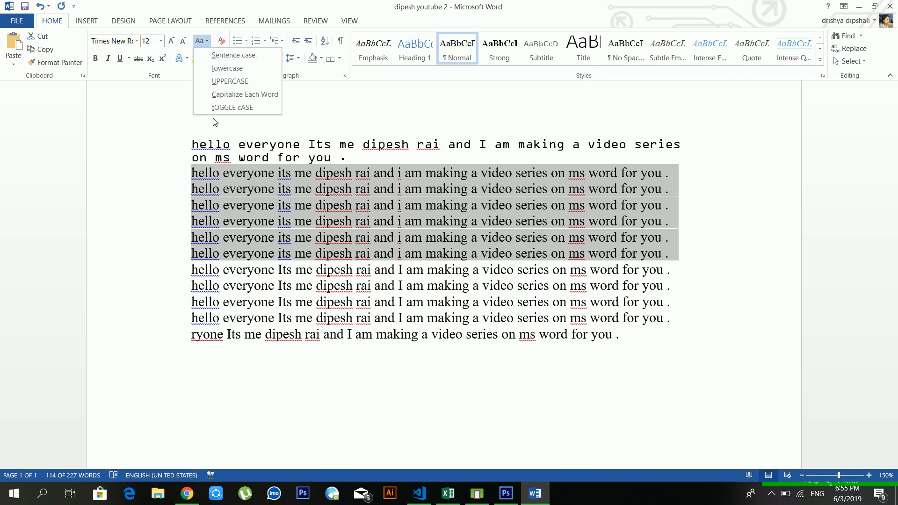
{"action": "left_click", "coordinate": [260, 242]}
{"action": "left_click", "coordinate": [356, 237]}
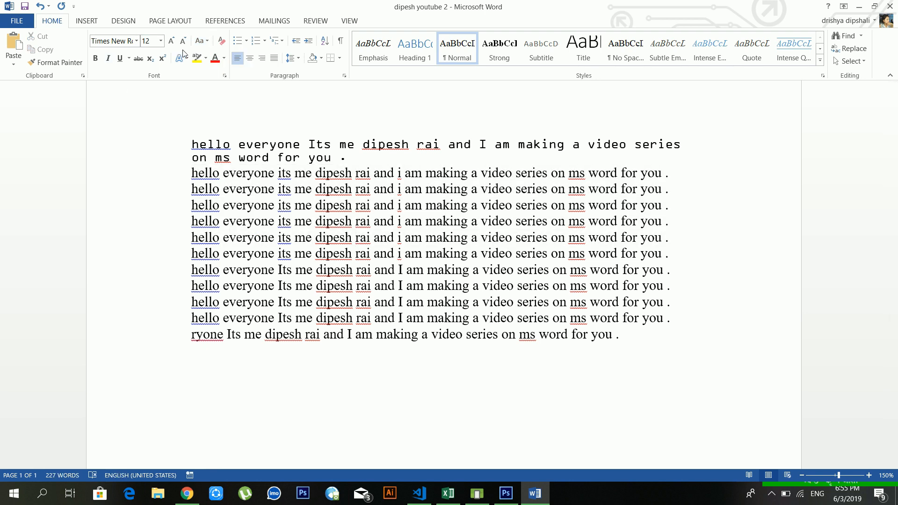
{"action": "left_click", "coordinate": [208, 43]}
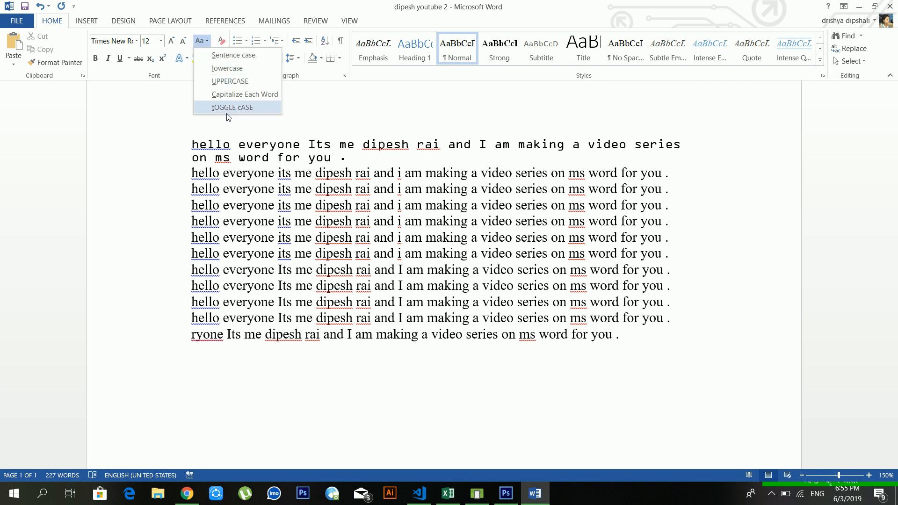
{"action": "left_click", "coordinate": [209, 44]}
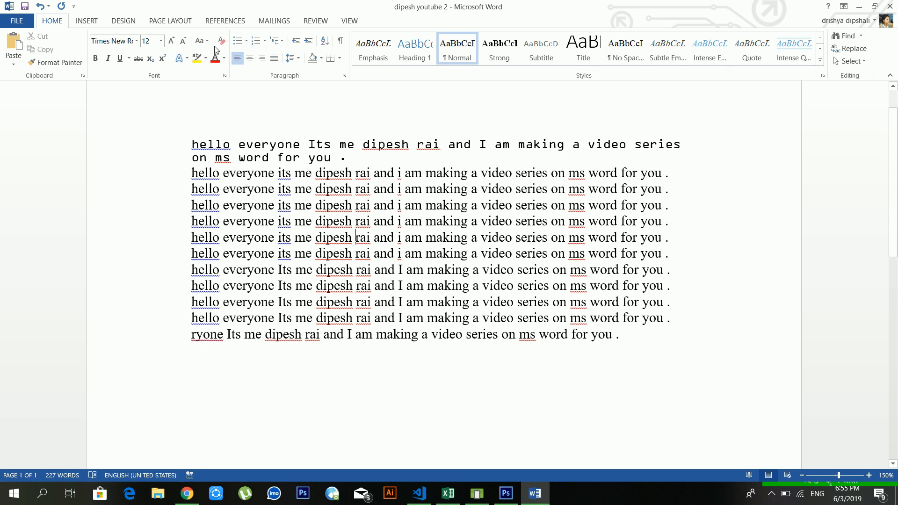
Delete the first sentence, the one set in OCR A Extended.
{"action": "left_click", "coordinate": [422, 238]}
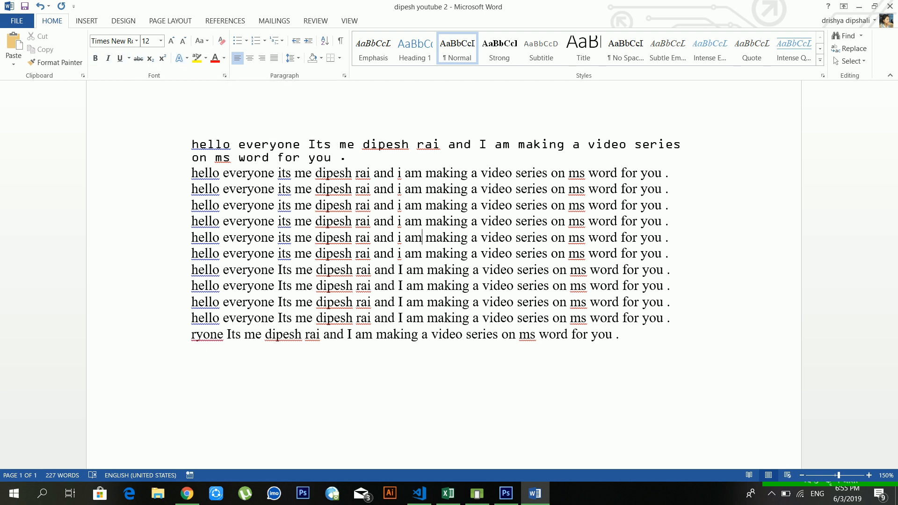
{"action": "left_click_drag", "start_coordinate": [360, 158], "coordinate": [163, 132]}
{"action": "key", "text": "Delete"}
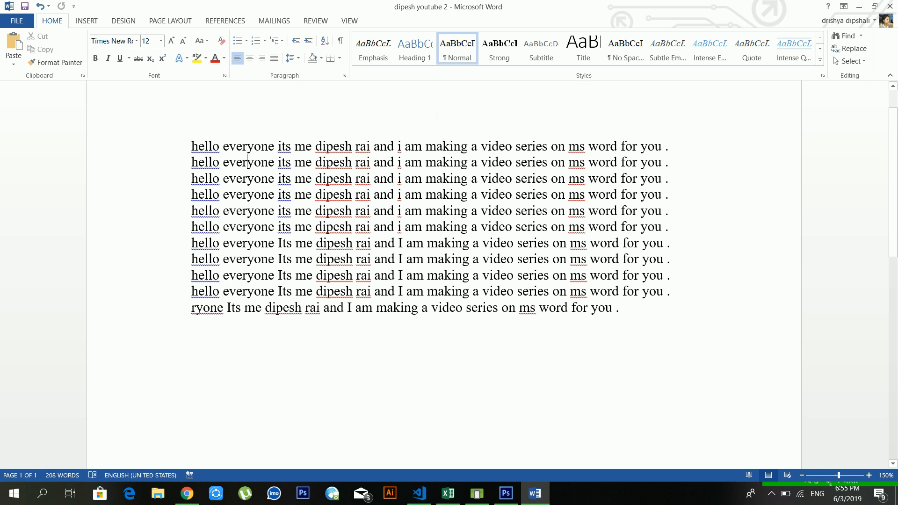
Make the whole first sentence bold and clear the selection.
{"action": "left_click_drag", "start_coordinate": [674, 147], "coordinate": [187, 146]}
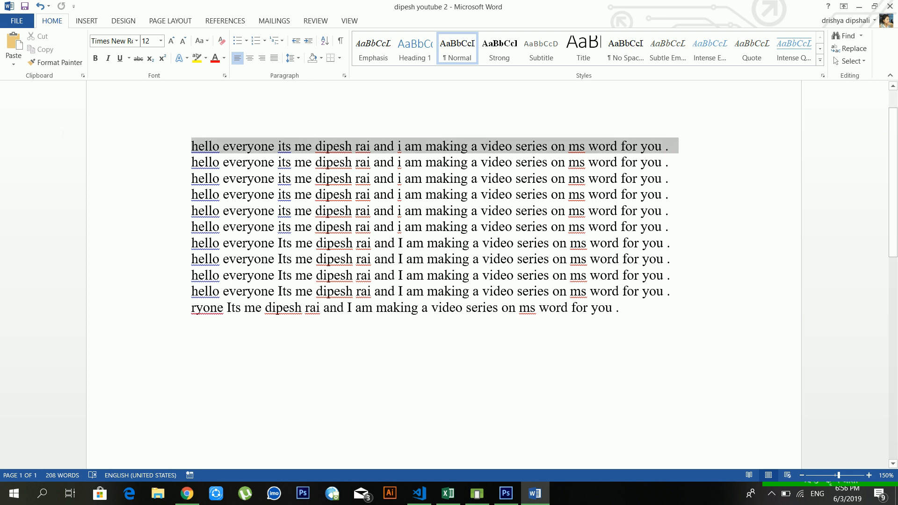
{"action": "left_click", "coordinate": [97, 55]}
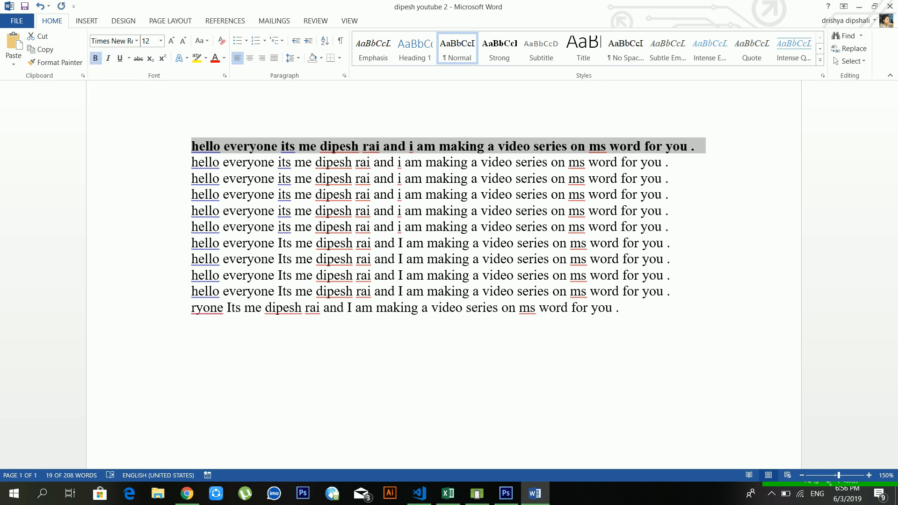
{"action": "left_click", "coordinate": [386, 227]}
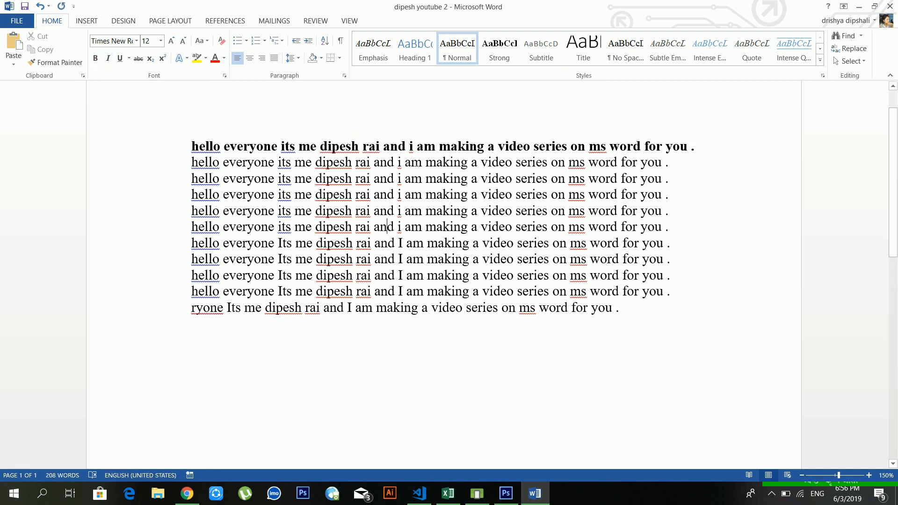
Set the second sentence in italics, leaving out its final period.
{"action": "left_click_drag", "start_coordinate": [668, 162], "coordinate": [150, 167]}
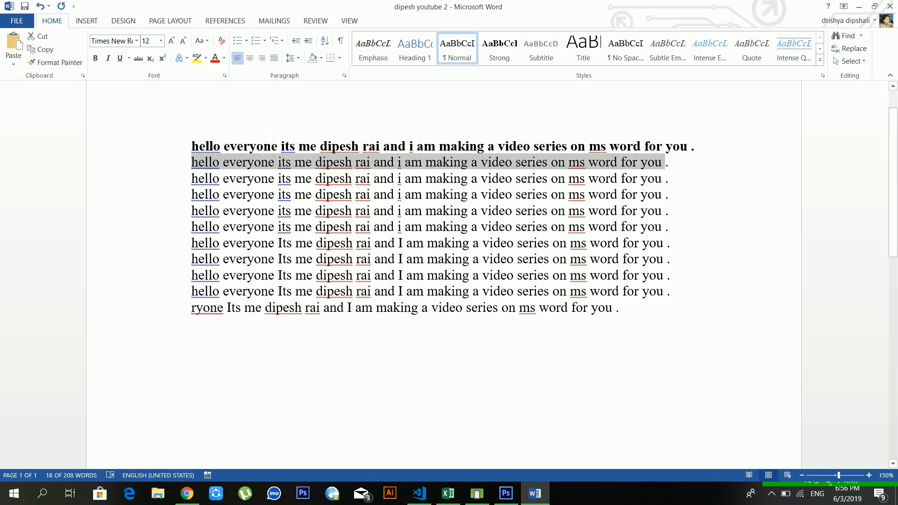
{"action": "left_click", "coordinate": [108, 58]}
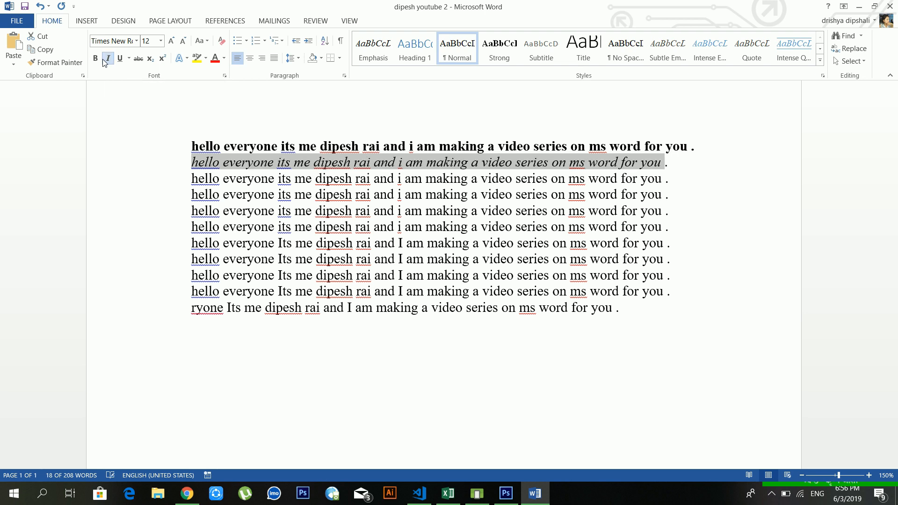
{"action": "left_click", "coordinate": [438, 162]}
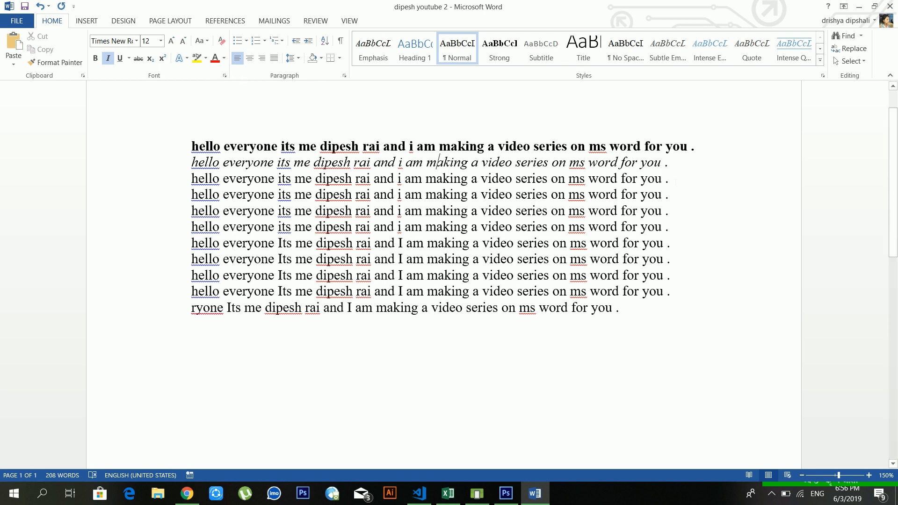
Underline the third and fourth sentences with the default single line.
{"action": "left_click_drag", "start_coordinate": [691, 190], "coordinate": [189, 180]}
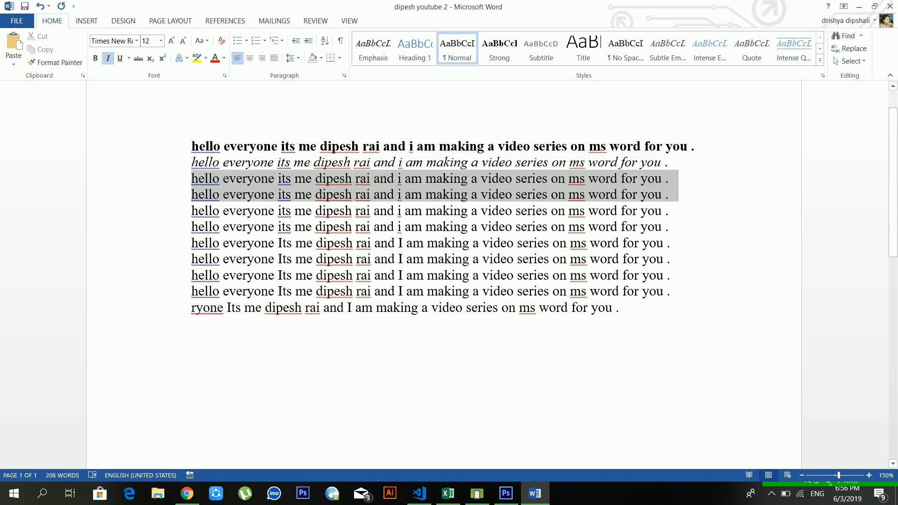
{"action": "left_click", "coordinate": [119, 58]}
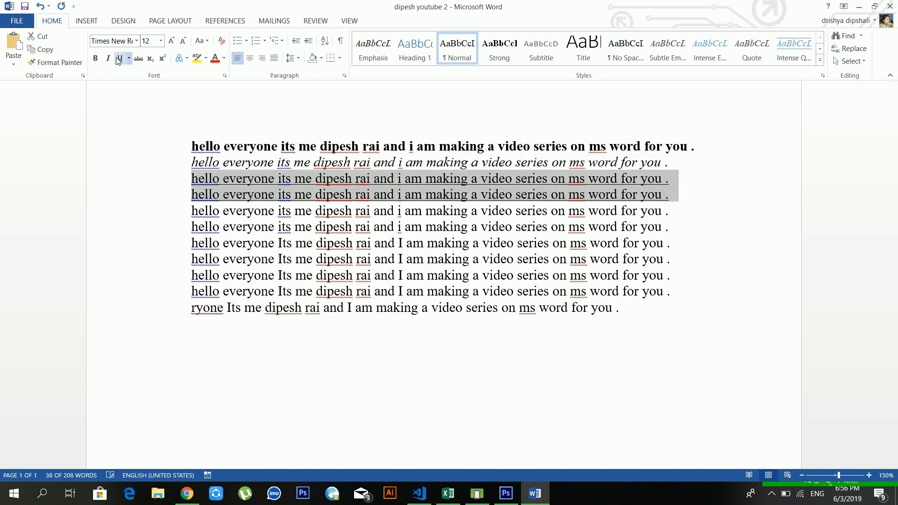
{"action": "left_click", "coordinate": [229, 194]}
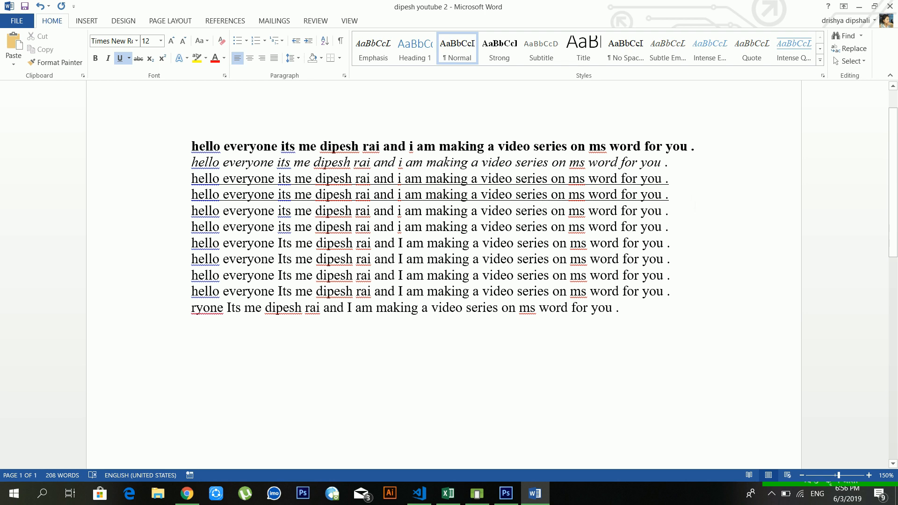
Preview other underline styles, such as the wavy line, on the third and fourth sentences without applying one.
{"action": "left_click_drag", "start_coordinate": [677, 194], "coordinate": [193, 180]}
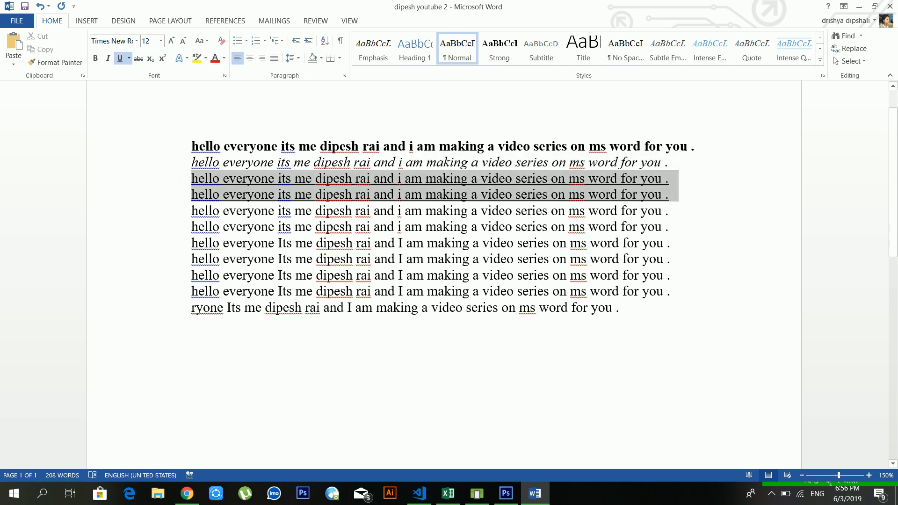
{"action": "left_click", "coordinate": [128, 58]}
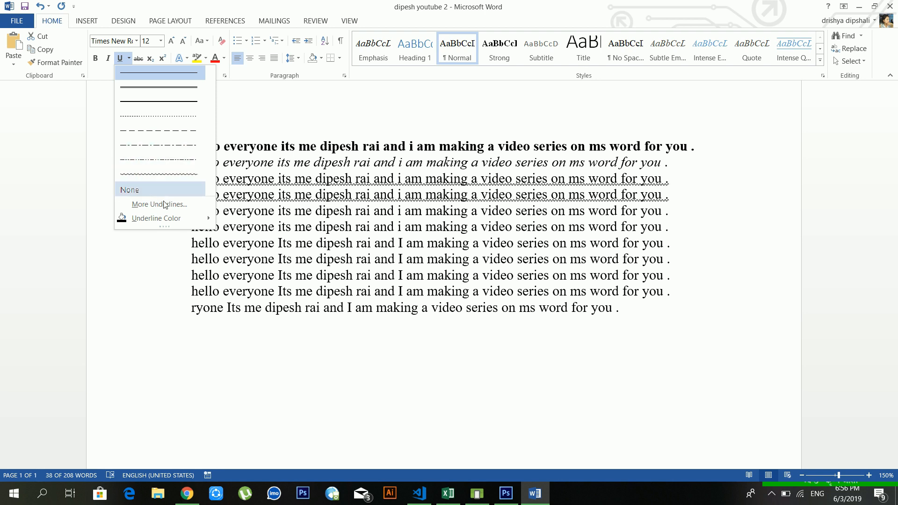
{"action": "left_click", "coordinate": [422, 244]}
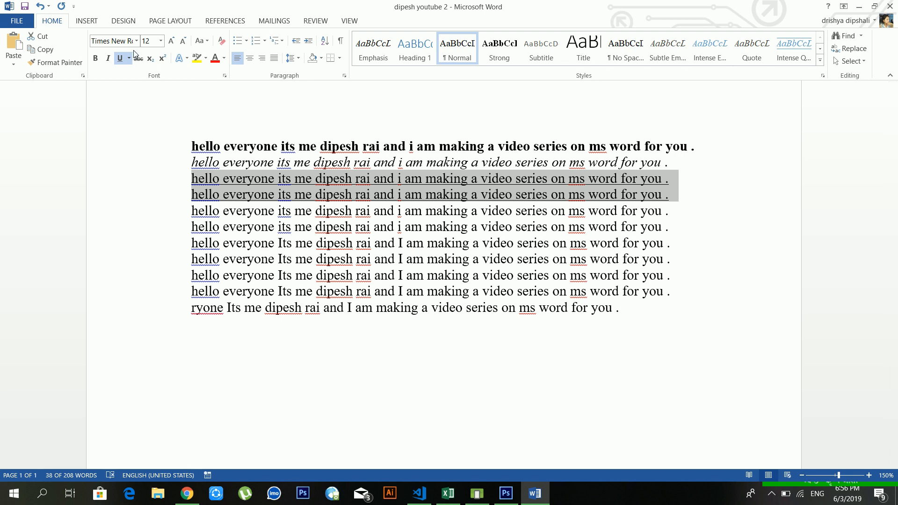
{"action": "left_click", "coordinate": [242, 294]}
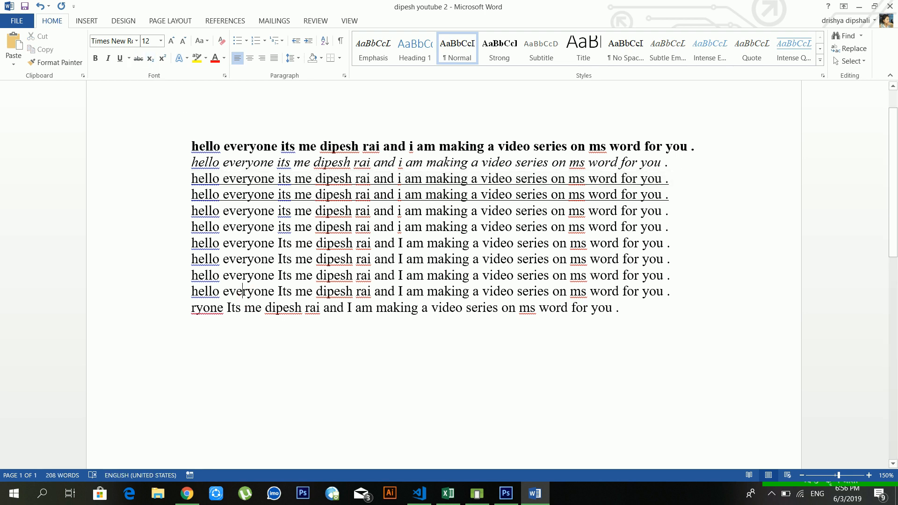
Apply strikethrough to the fifth sentence and remove it again.
{"action": "left_click_drag", "start_coordinate": [665, 211], "coordinate": [190, 210]}
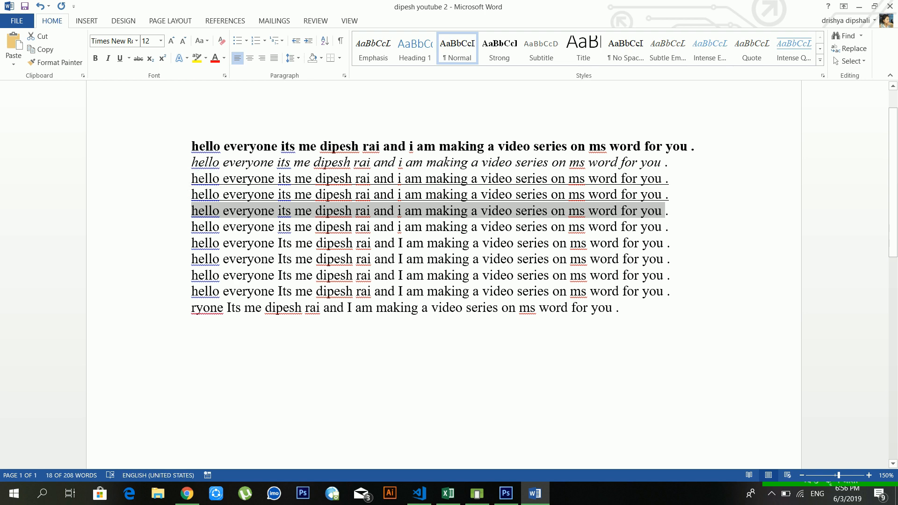
{"action": "left_click", "coordinate": [138, 59]}
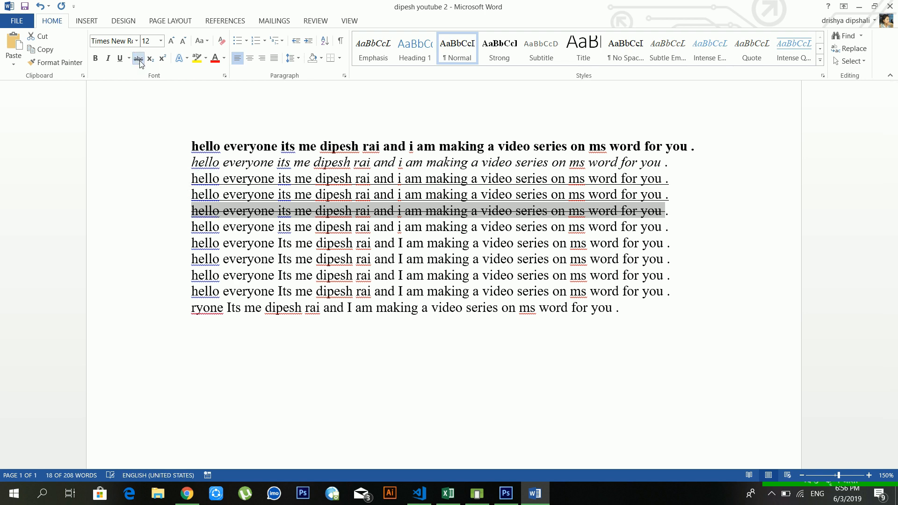
{"action": "left_click", "coordinate": [139, 60]}
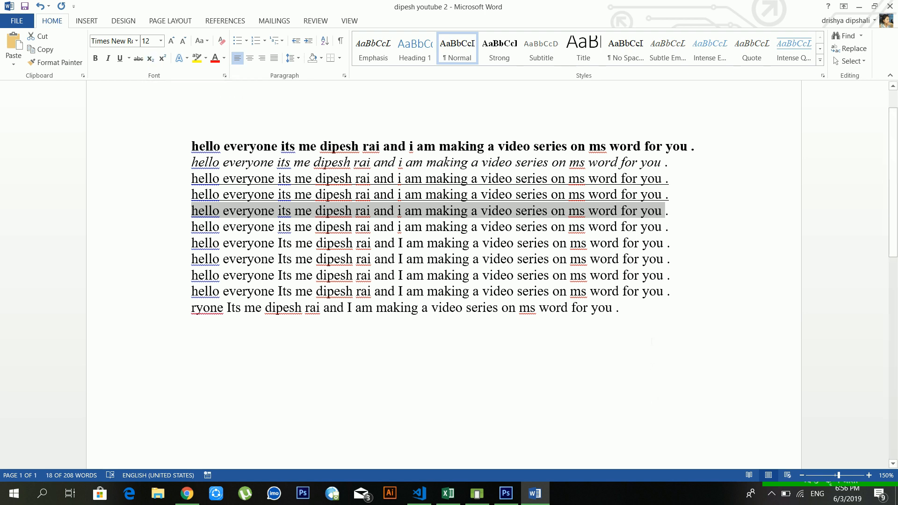
Add H2O on a new line beneath the sentences and set its 2 as subscript.
{"action": "left_click", "coordinate": [650, 330]}
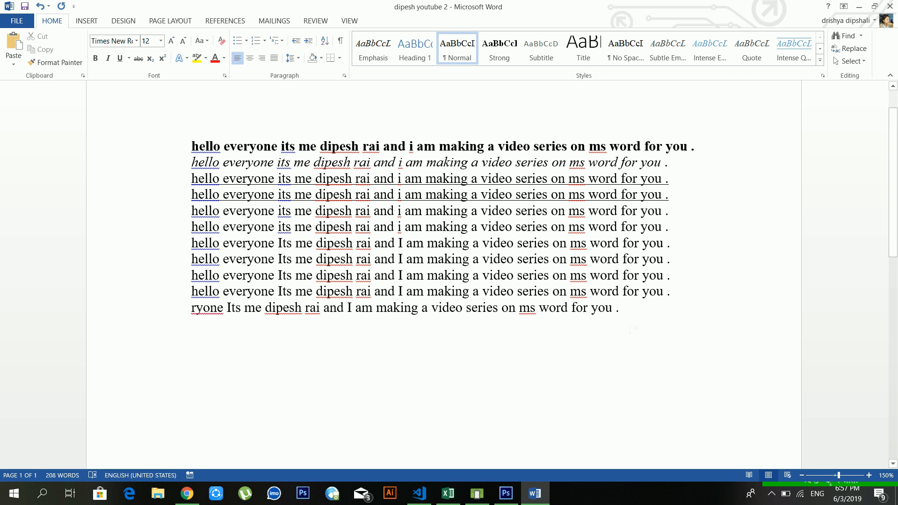
{"action": "key", "text": "Return"}
{"action": "type", "text": "H"}
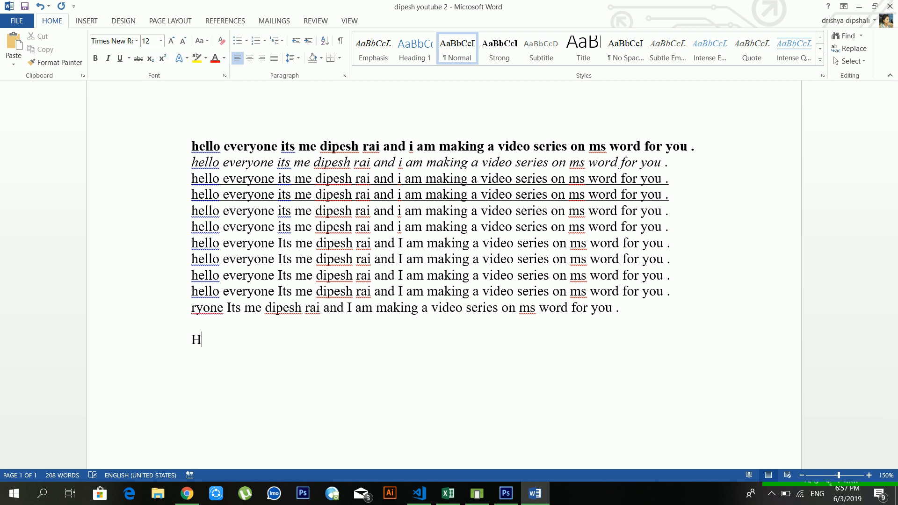
{"action": "type", "text": "2O"}
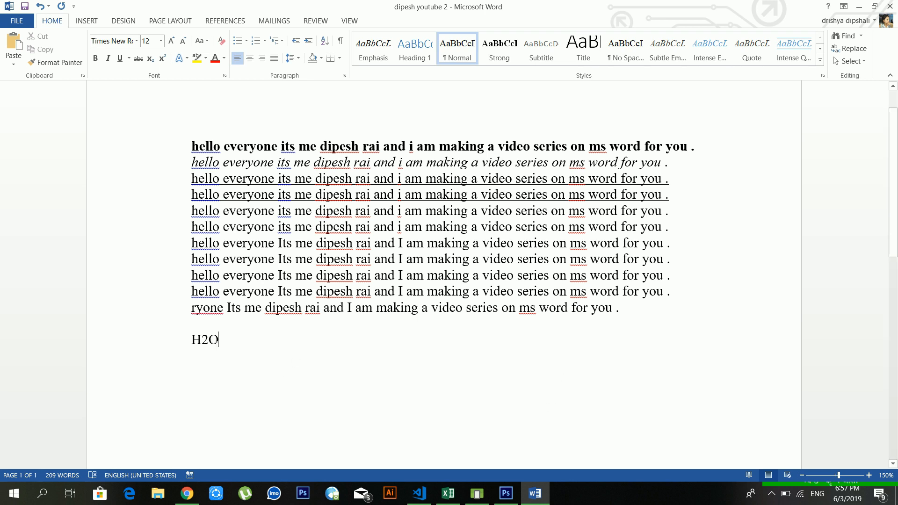
{"action": "left_click_drag", "start_coordinate": [201, 340], "coordinate": [209, 340]}
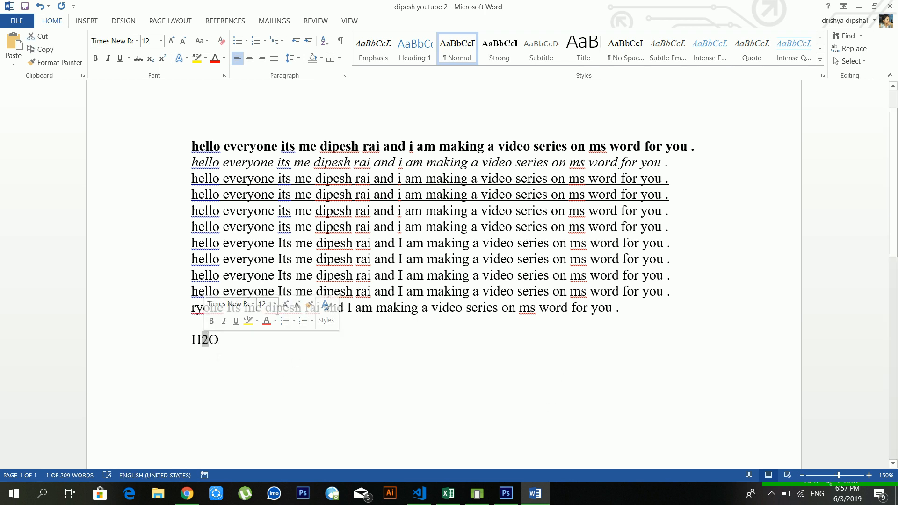
{"action": "left_click", "coordinate": [150, 58]}
Append a2-b2 after the water formula and set both 2s as superscript.
{"action": "left_click", "coordinate": [286, 365]}
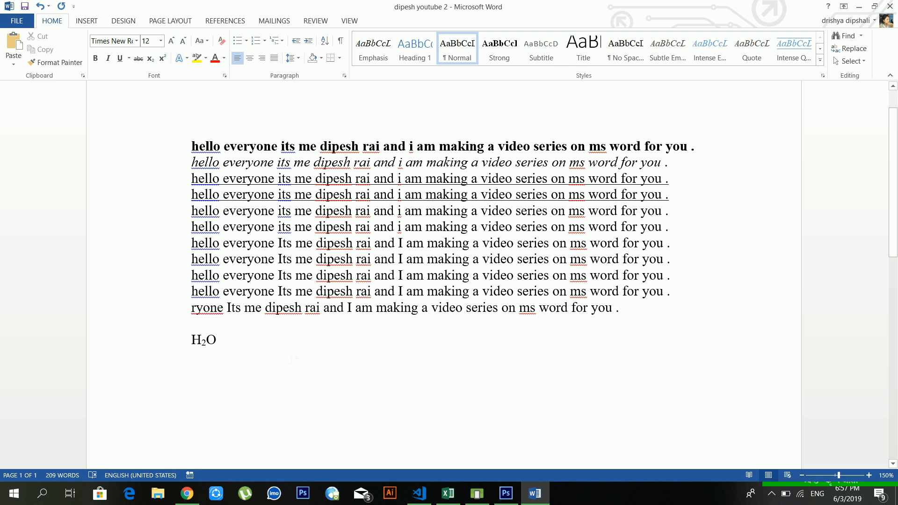
{"action": "type", "text": "a"}
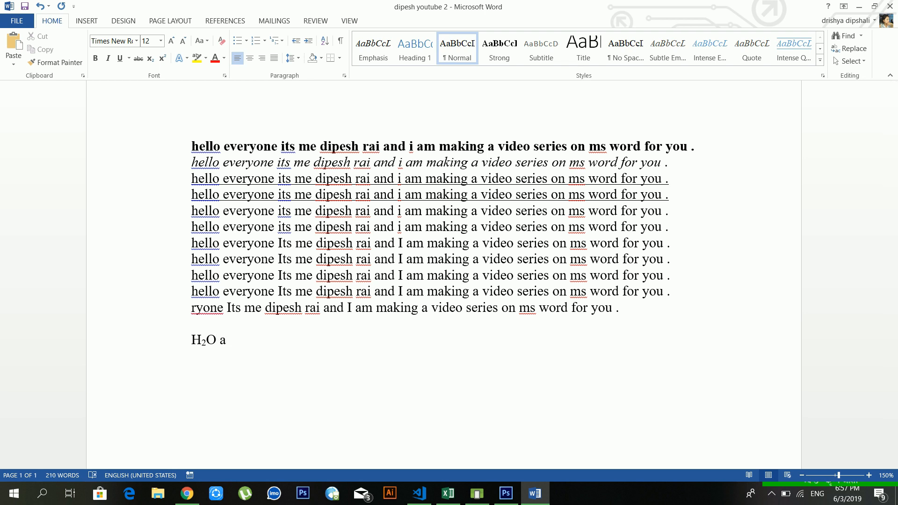
{"action": "type", "text": "2-b2"}
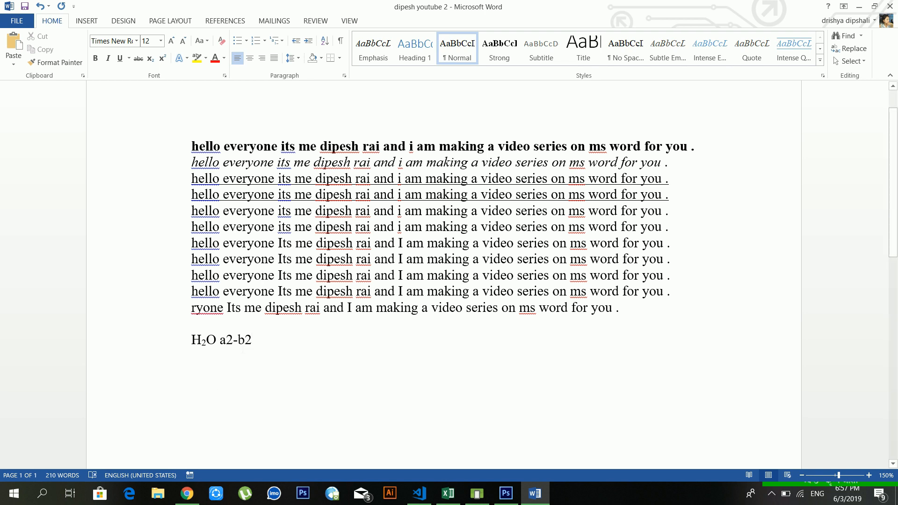
{"action": "left_click_drag", "start_coordinate": [233, 339], "coordinate": [226, 339]}
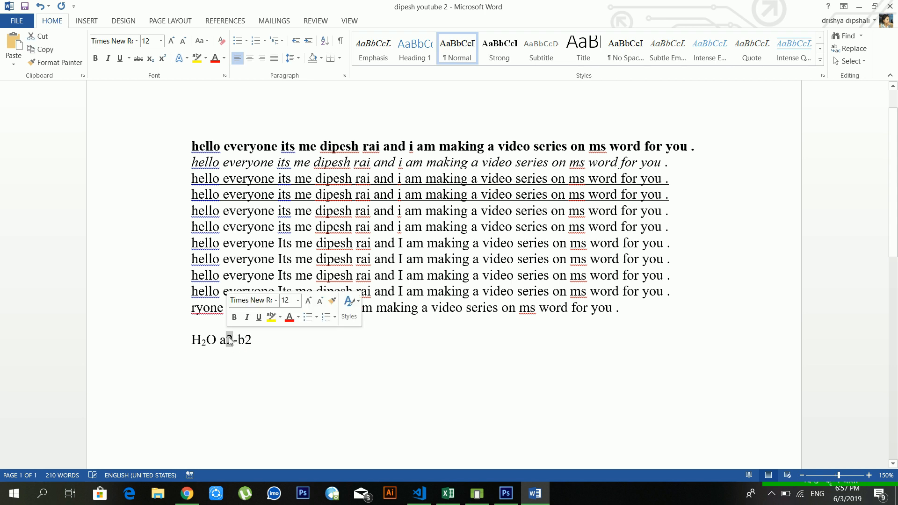
{"action": "left_click", "coordinate": [162, 58]}
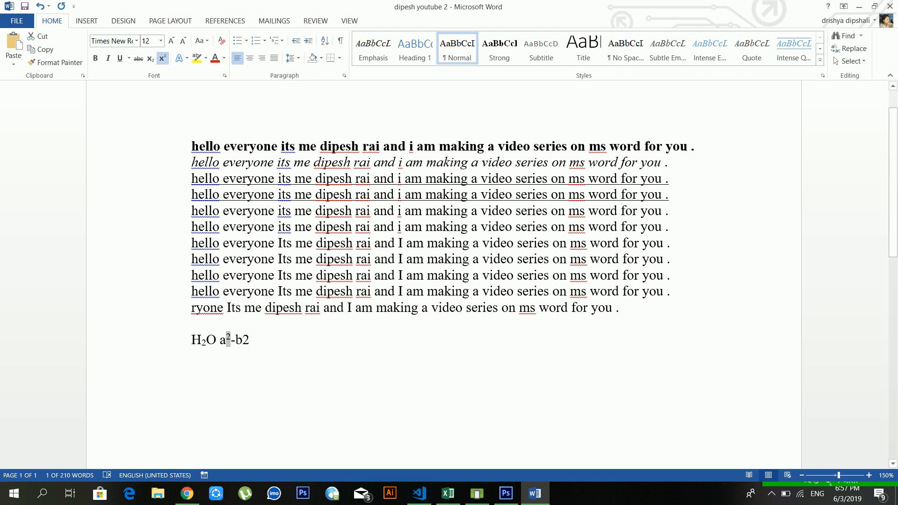
{"action": "left_click", "coordinate": [249, 340]}
{"action": "left_click_drag", "start_coordinate": [249, 339], "coordinate": [242, 340]}
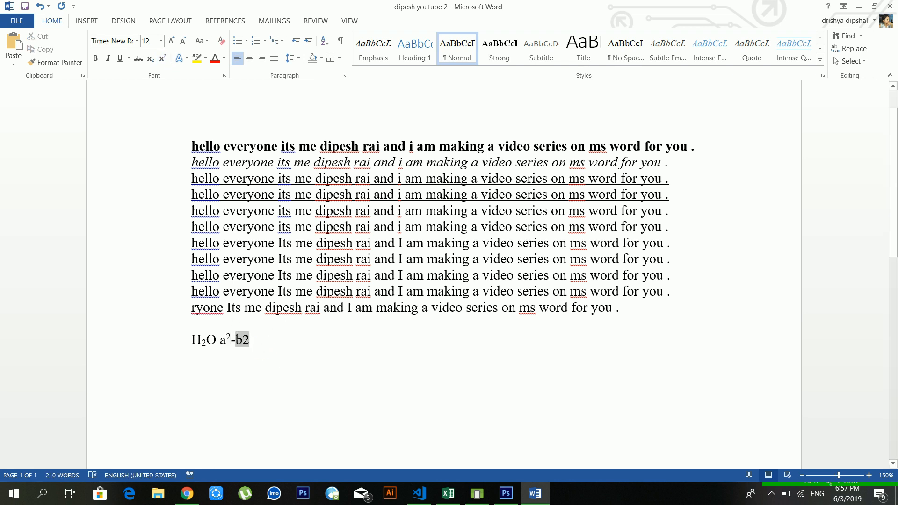
{"action": "left_click", "coordinate": [162, 57]}
{"action": "left_click", "coordinate": [303, 337]}
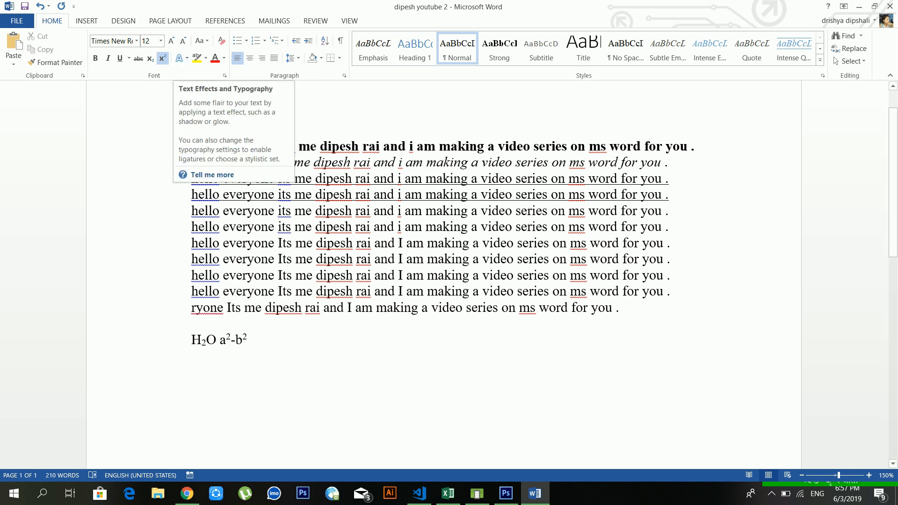
Apply the white-filled, orange-outlined text effect with a hard shadow to the second through sixth sentences.
{"action": "left_click", "coordinate": [399, 275]}
{"action": "left_click_drag", "start_coordinate": [673, 227], "coordinate": [191, 162]}
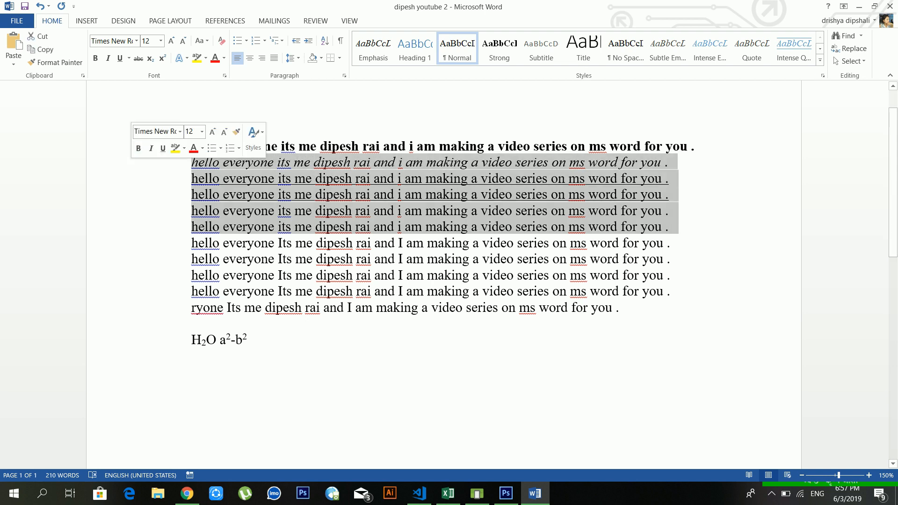
{"action": "left_click", "coordinate": [187, 64]}
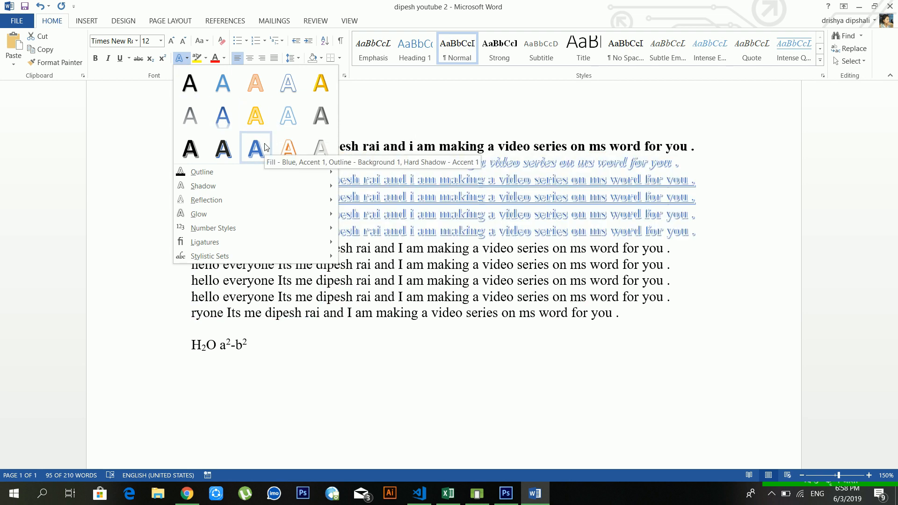
{"action": "left_click", "coordinate": [287, 149]}
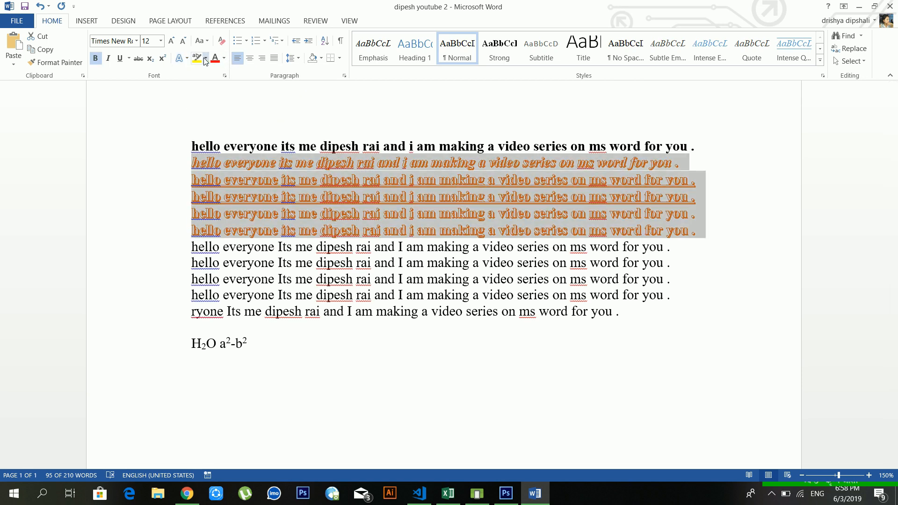
Preview the text effect options for outline color, weight and dashes, number styles and stylistic sets on the orange sentences without applying any.
{"action": "left_click", "coordinate": [180, 58]}
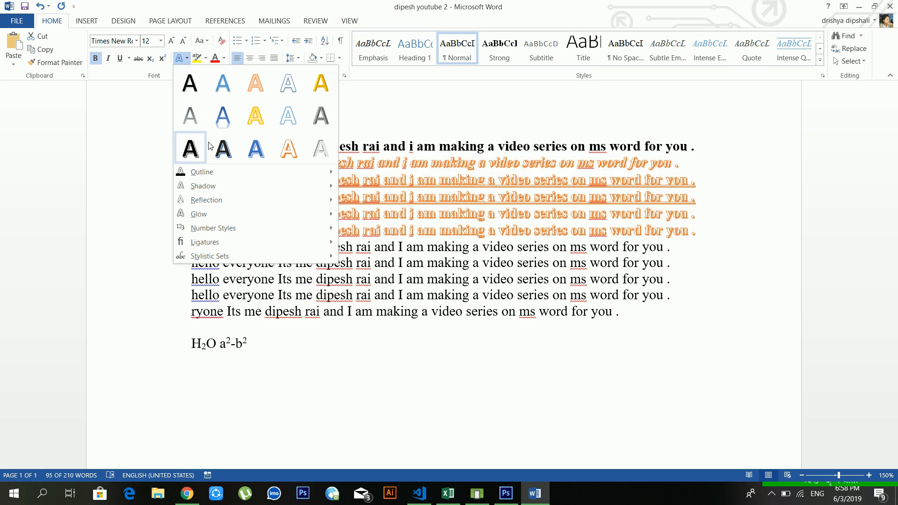
{"action": "mouse_move", "coordinate": [221, 169]}
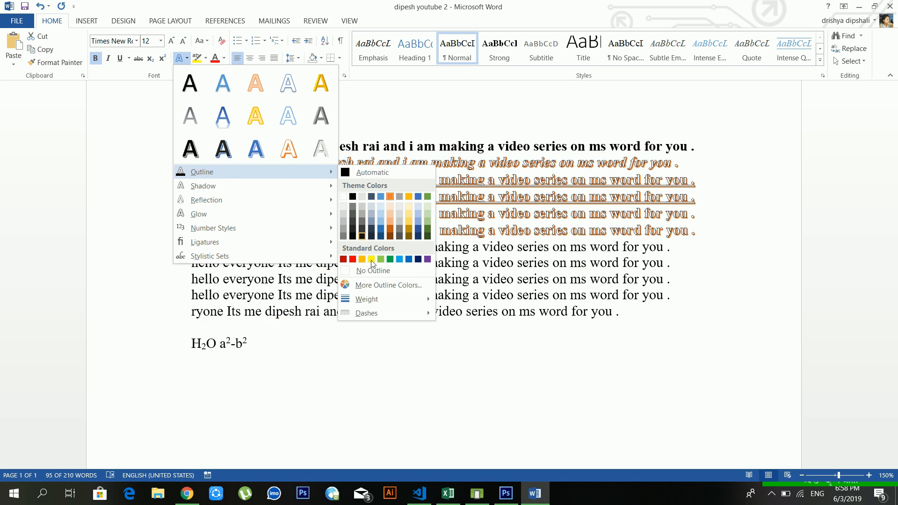
{"action": "mouse_move", "coordinate": [374, 295]}
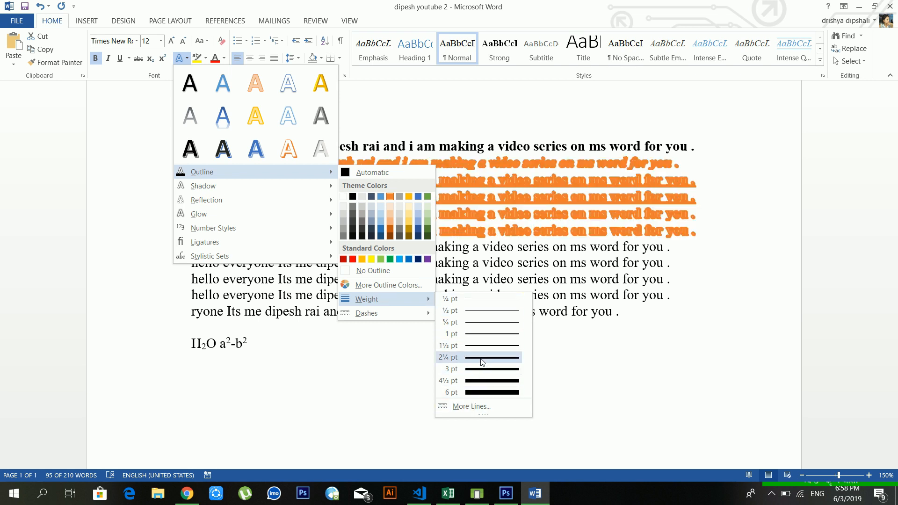
{"action": "mouse_move", "coordinate": [425, 319]}
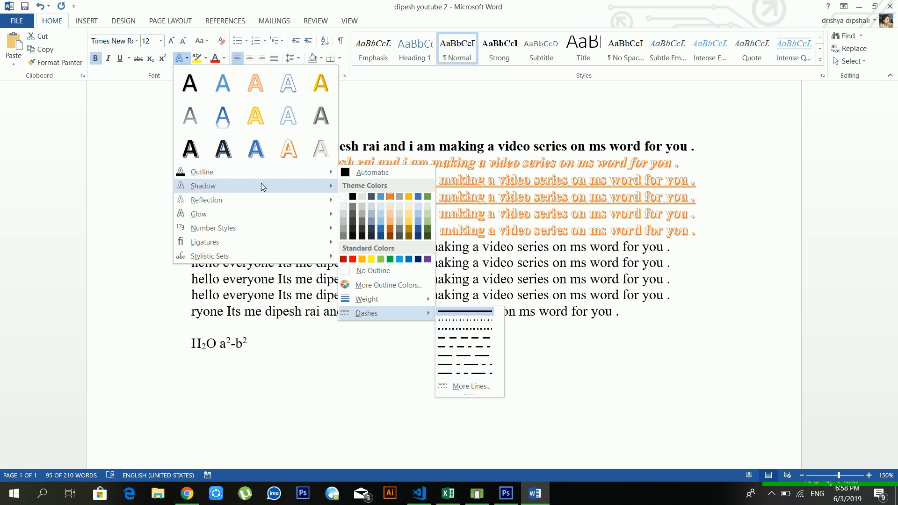
{"action": "mouse_move", "coordinate": [261, 187]}
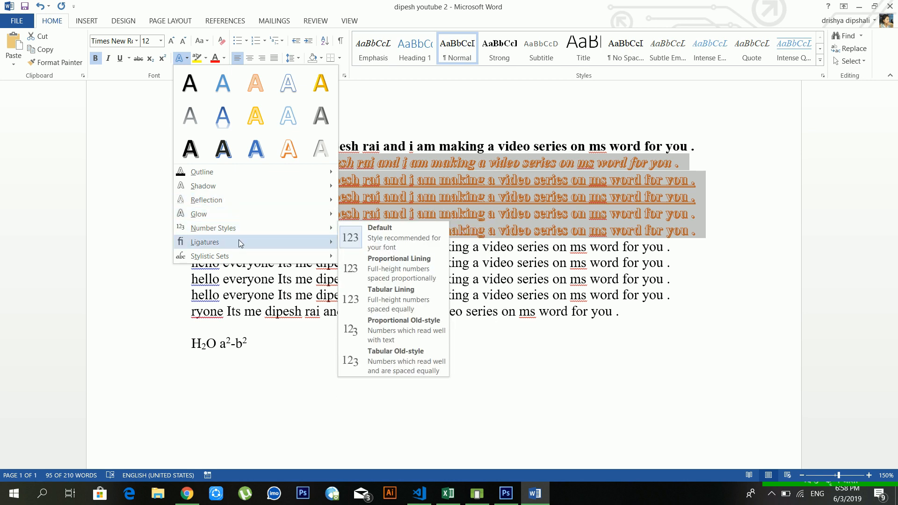
{"action": "mouse_move", "coordinate": [238, 257]}
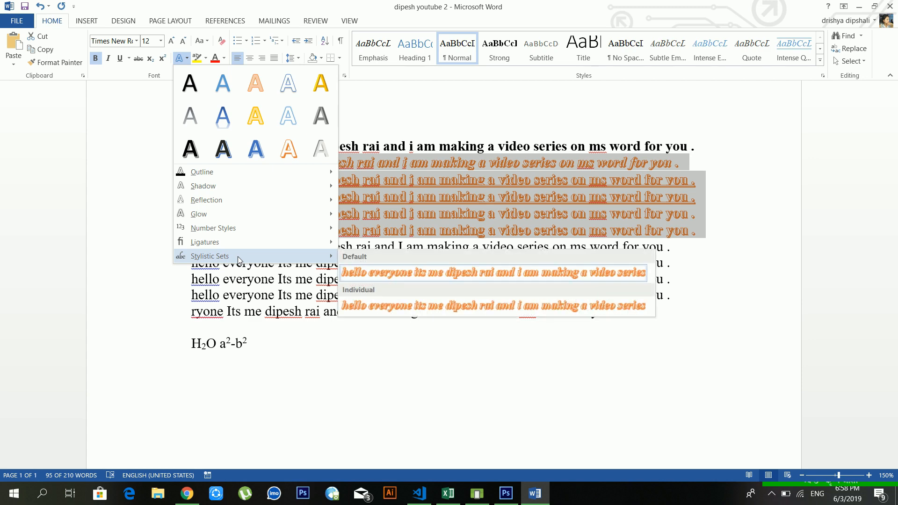
{"action": "left_click", "coordinate": [278, 290]}
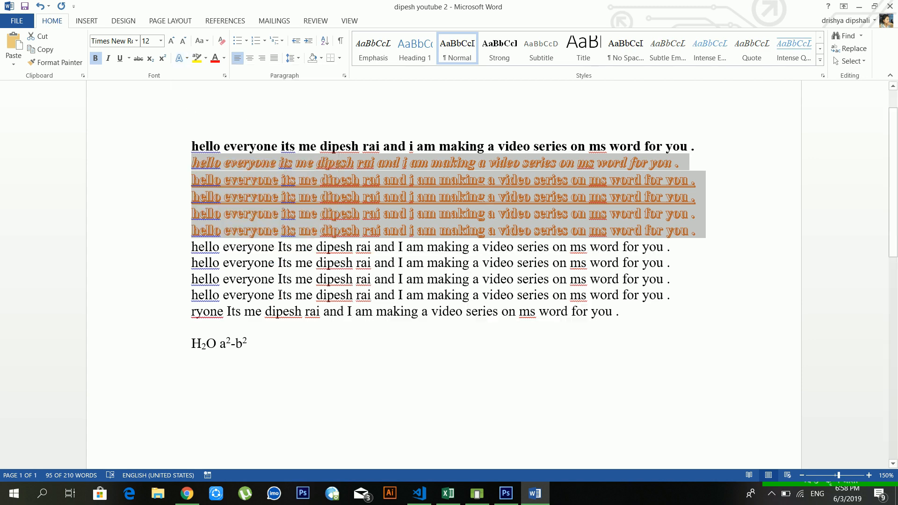
{"action": "left_click", "coordinate": [292, 259]}
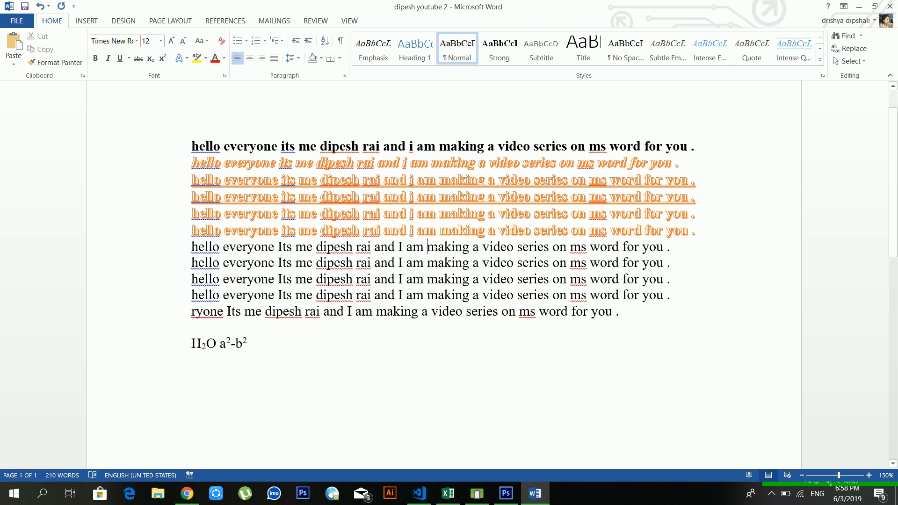
Highlight the words "making a video" in the seventh sentence in yellow.
{"action": "left_click_drag", "start_coordinate": [427, 247], "coordinate": [515, 246]}
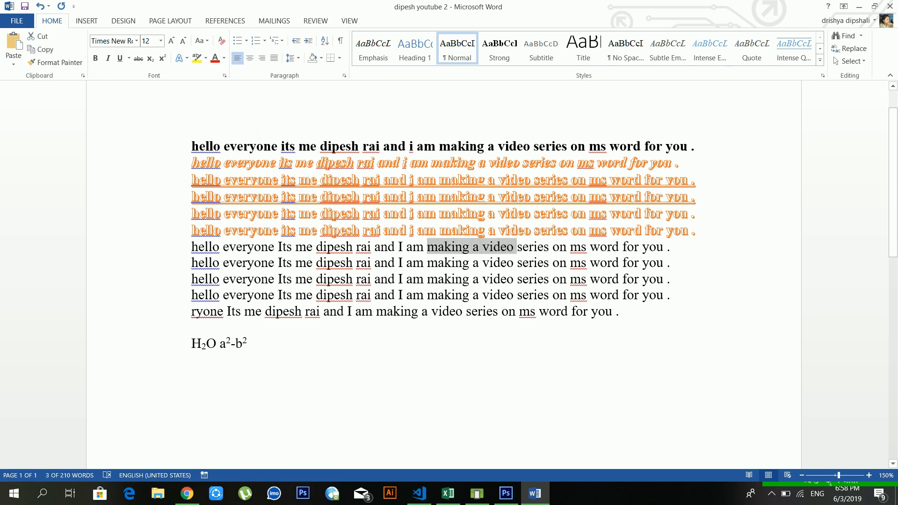
{"action": "left_click", "coordinate": [206, 58]}
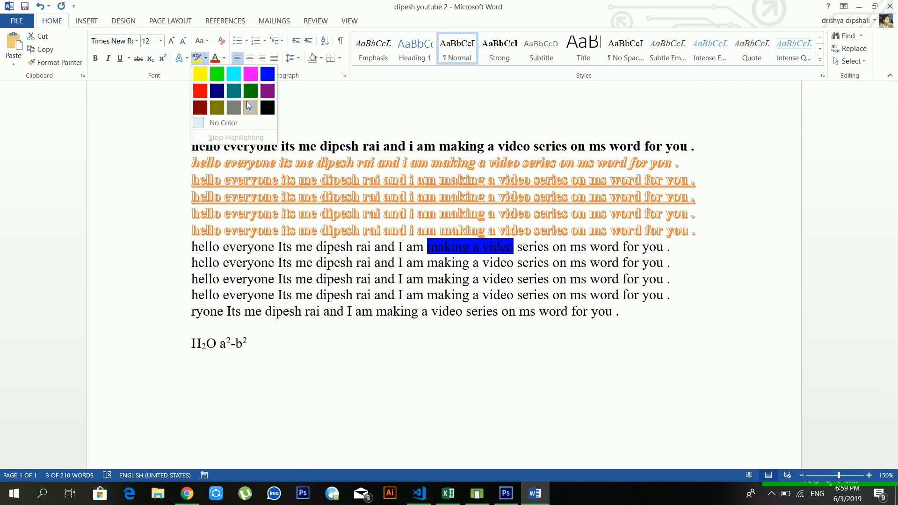
{"action": "left_click", "coordinate": [200, 79]}
{"action": "left_click", "coordinate": [514, 246]}
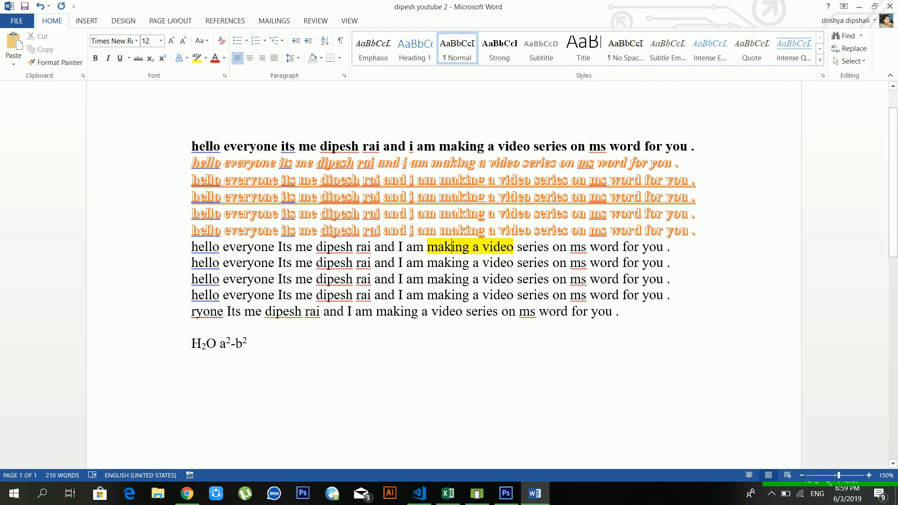
Remove the highlight from "making a video" by setting it to No Color.
{"action": "left_click_drag", "start_coordinate": [515, 247], "coordinate": [426, 246]}
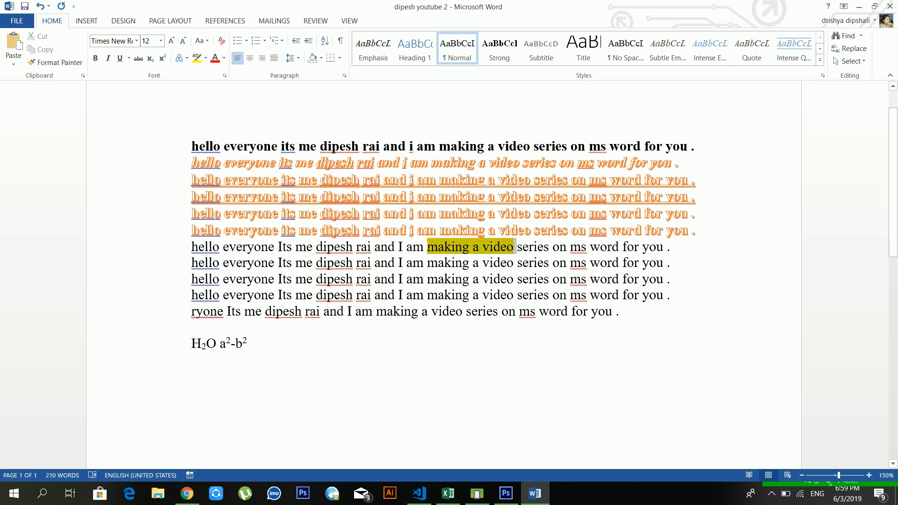
{"action": "left_click", "coordinate": [206, 59]}
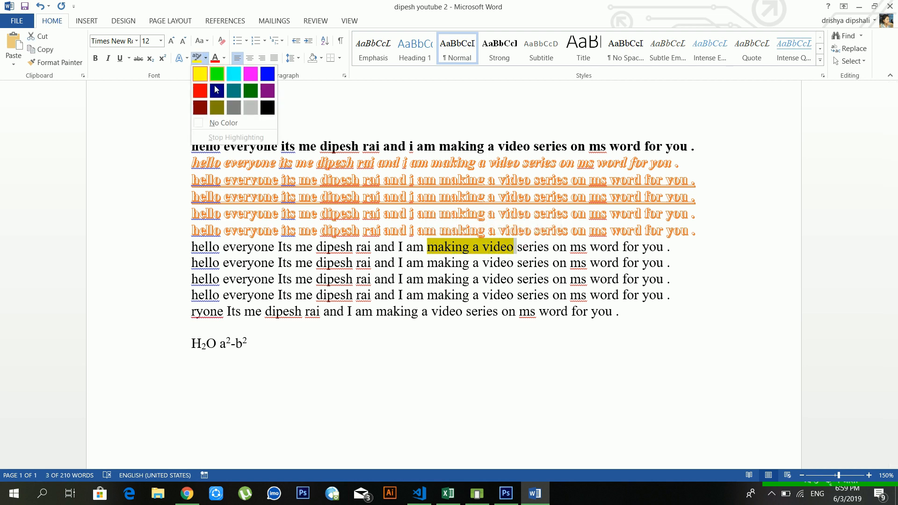
{"action": "left_click", "coordinate": [220, 123]}
{"action": "left_click", "coordinate": [388, 262]}
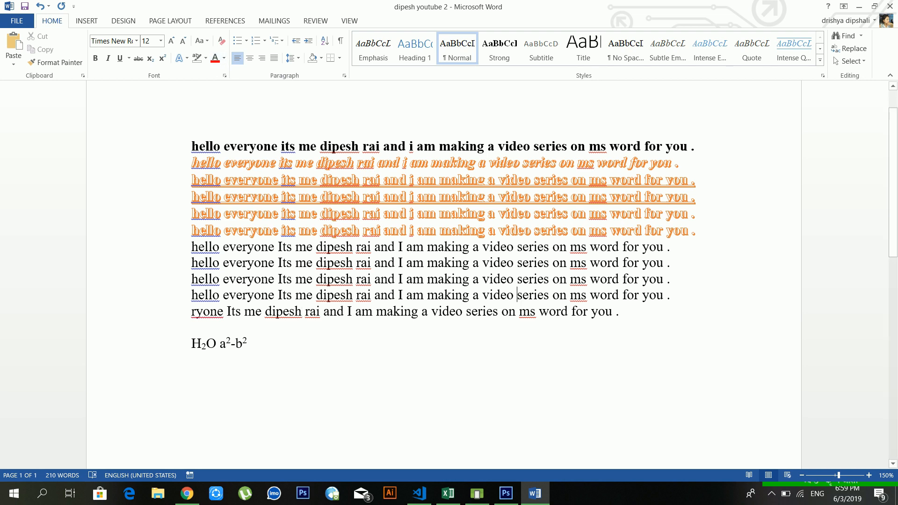
Change the font color of the eighth sentence to the standard green.
{"action": "left_click_drag", "start_coordinate": [679, 265], "coordinate": [192, 265]}
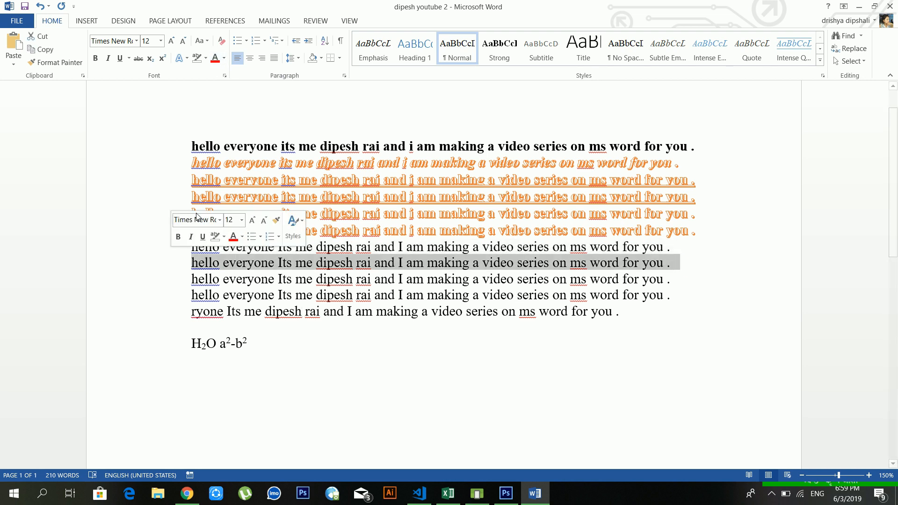
{"action": "left_click", "coordinate": [227, 57]}
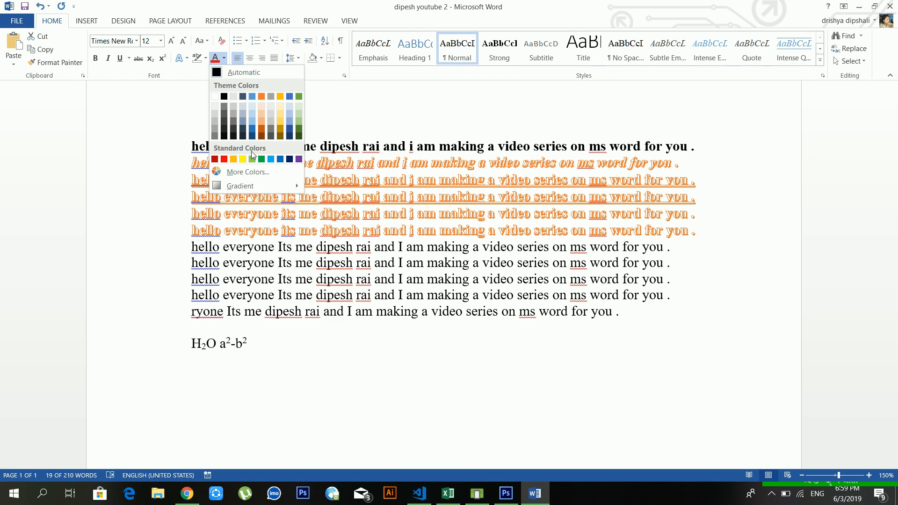
{"action": "left_click", "coordinate": [262, 160]}
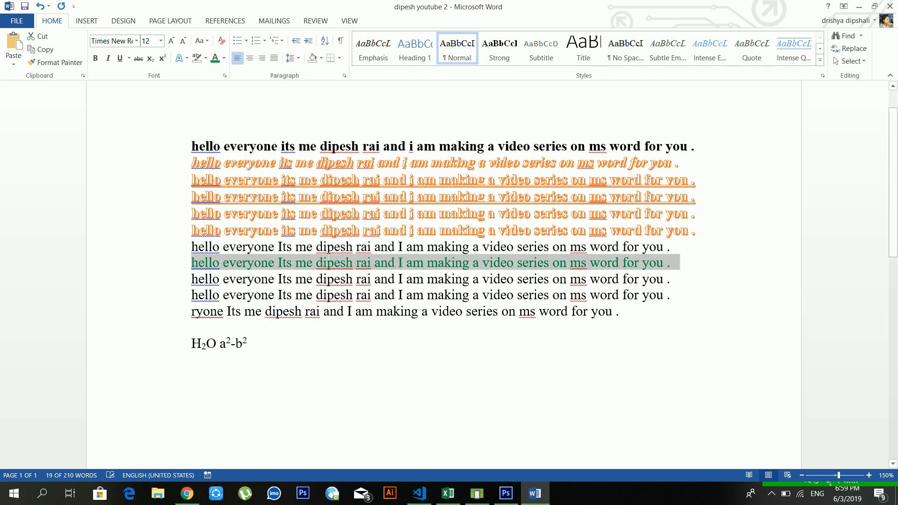
{"action": "left_click", "coordinate": [325, 262]}
{"action": "left_click", "coordinate": [223, 262]}
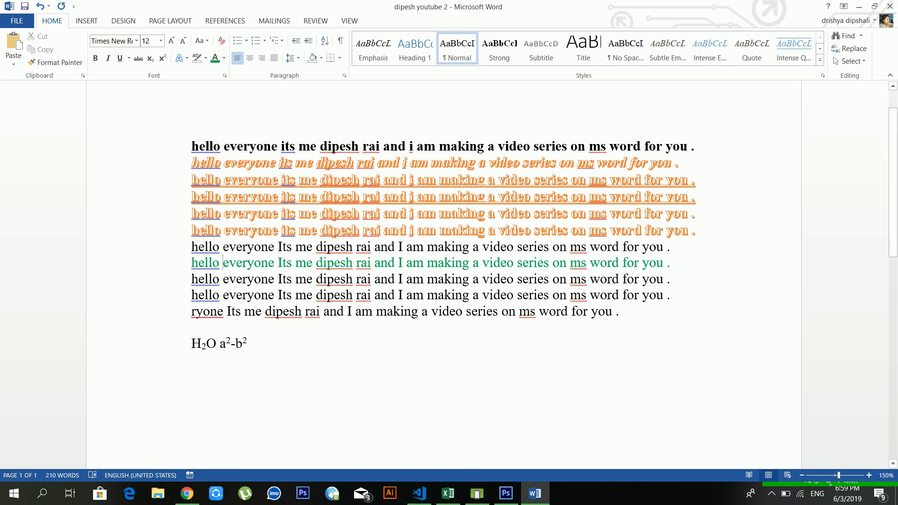
Delete everything below the sixth sentence, from the seventh sentence through the formula line.
{"action": "left_click", "coordinate": [272, 146]}
{"action": "left_click_drag", "start_coordinate": [270, 352], "coordinate": [194, 249]}
{"action": "key", "text": "Delete"}
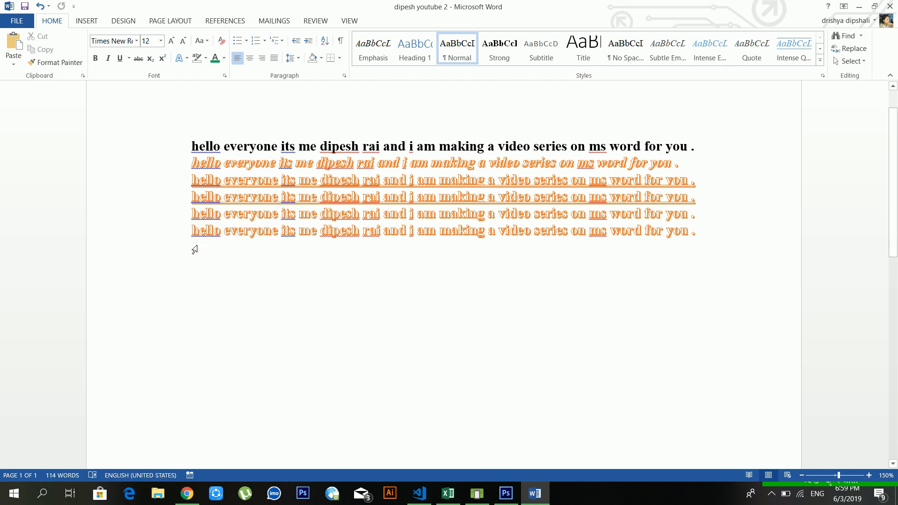
Leave an empty line below the orange sentences and add the text "parts of computer".
{"action": "key", "text": "Return"}
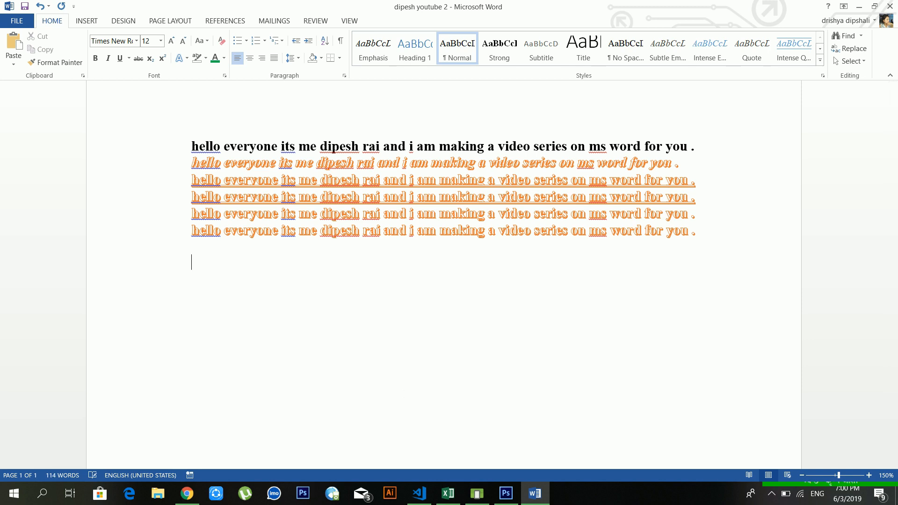
{"action": "type", "text": "parts of computer"}
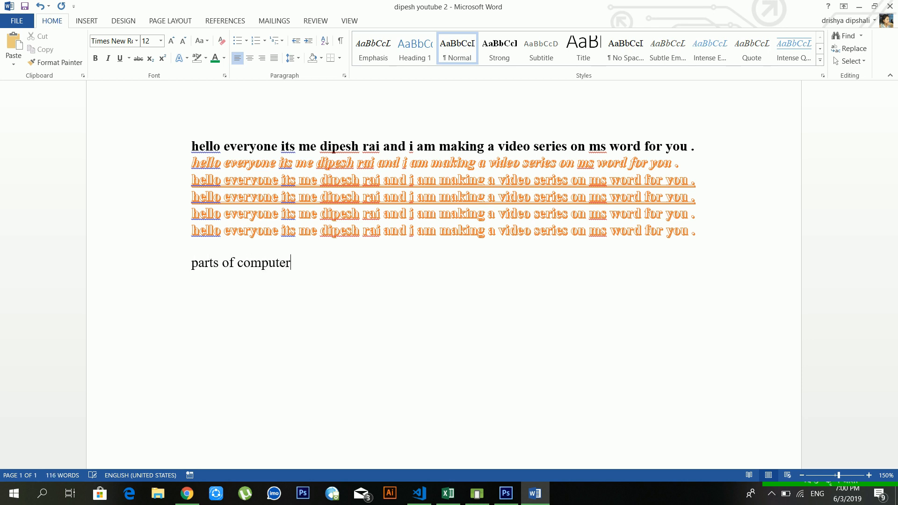
Add the lines "ram", "cpu", "motherboard" and "hard disk" below the "parts of computer" line.
{"action": "key", "text": "Return"}
{"action": "type", "text": "compute"}
{"action": "key", "text": "BackSpace"}
{"action": "key", "text": "BackSpace"}
{"action": "key", "text": "BackSpace"}
{"action": "key", "text": "BackSpace"}
{"action": "key", "text": "BackSpace"}
{"action": "key", "text": "BackSpace"}
{"action": "key", "text": "BackSpace"}
{"action": "key", "text": "BackSpace"}
{"action": "type", "text": "ram"}
{"action": "key", "text": "Return"}
{"action": "type", "text": "cpu"}
{"action": "key", "text": "Return"}
{"action": "type", "text": "mothern"}
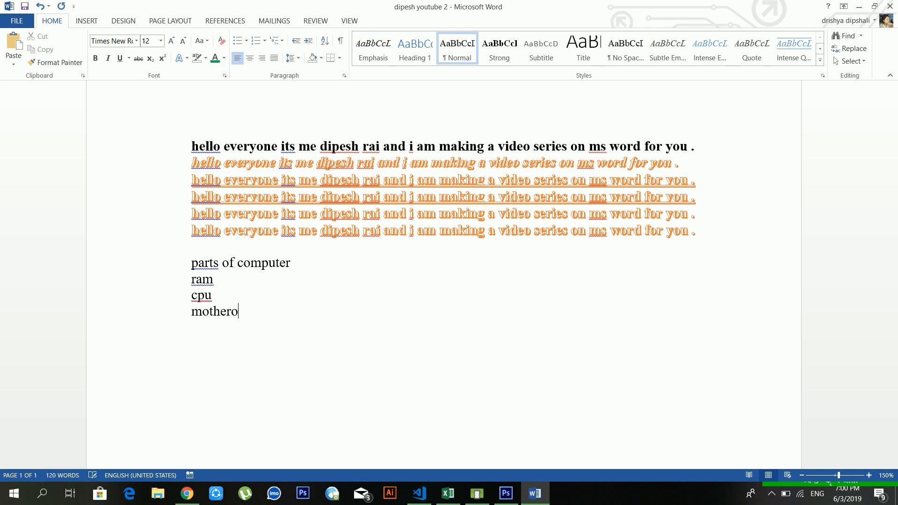
{"action": "key", "text": "BackSpace"}
{"action": "type", "text": "board"}
{"action": "key", "text": "Return"}
{"action": "type", "text": "harddisk"}
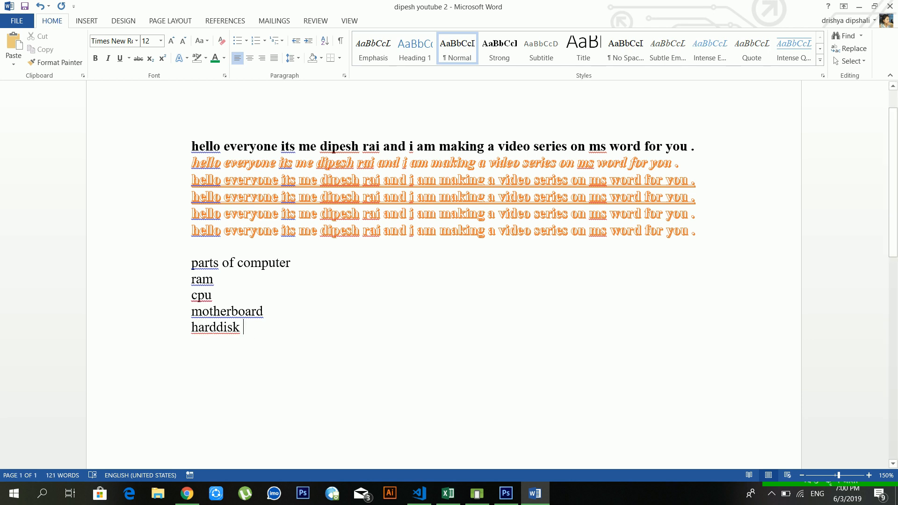
Make the four computer parts a bulleted list with check mark bullets.
{"action": "left_click_drag", "start_coordinate": [249, 328], "coordinate": [193, 281]}
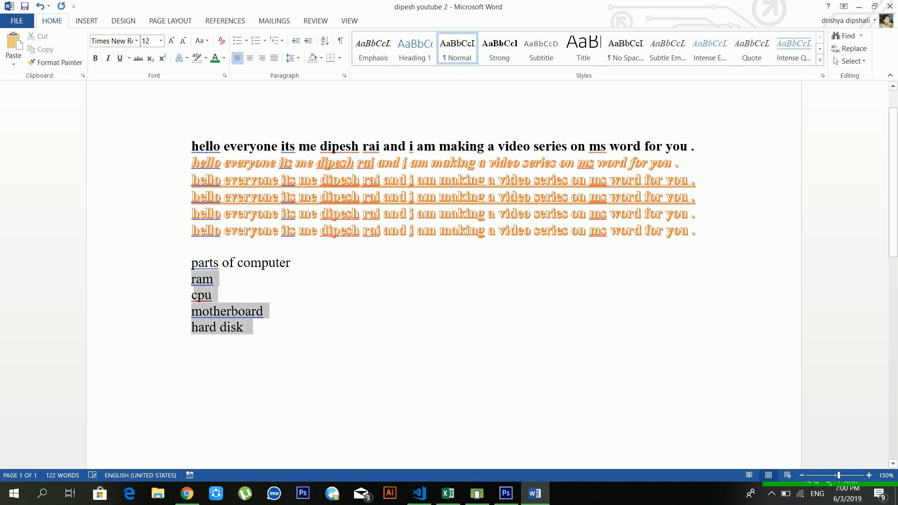
{"action": "left_click", "coordinate": [238, 44]}
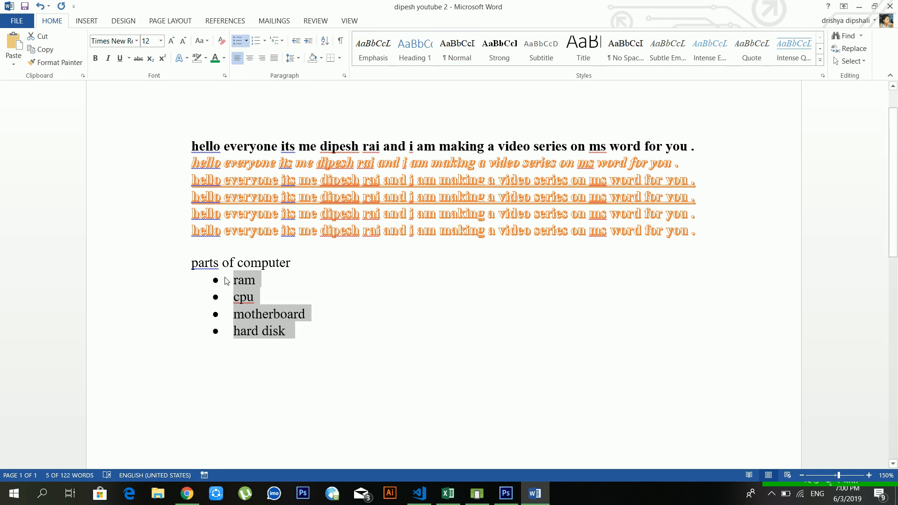
{"action": "left_click", "coordinate": [246, 41]}
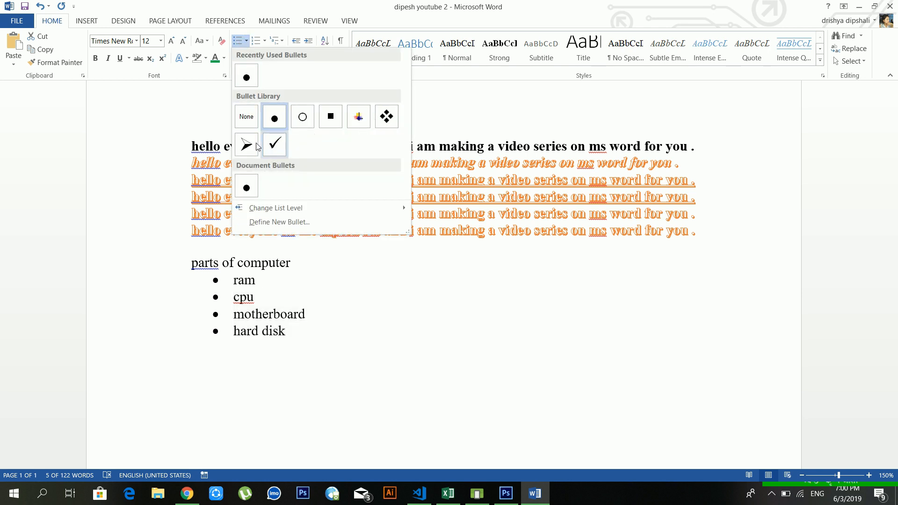
{"action": "left_click", "coordinate": [274, 148]}
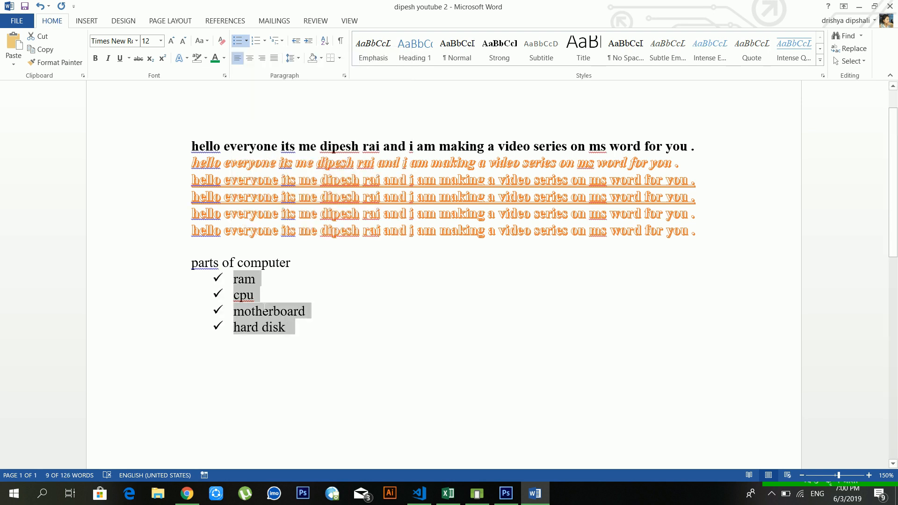
Convert the four computer parts to a 1., 2., 3. numbered list and view the other numbering and multilevel list formats.
{"action": "left_click", "coordinate": [257, 42]}
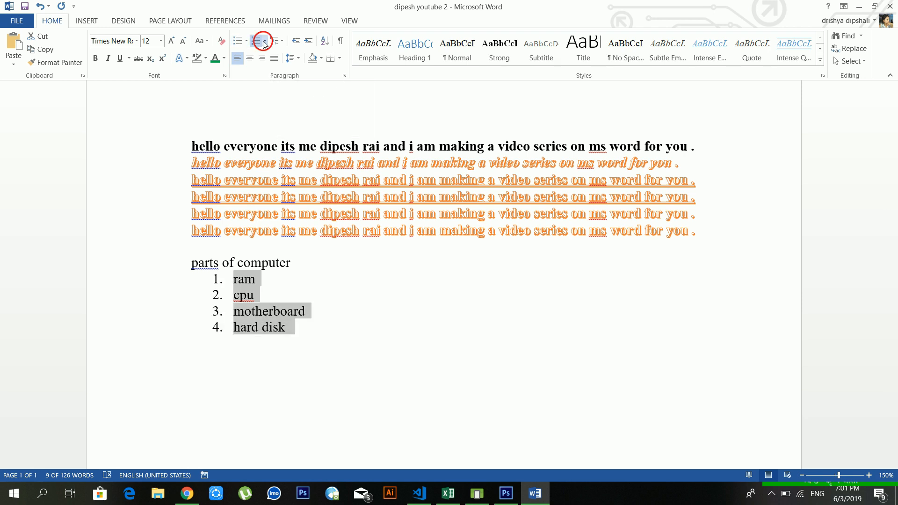
{"action": "left_click", "coordinate": [265, 43]}
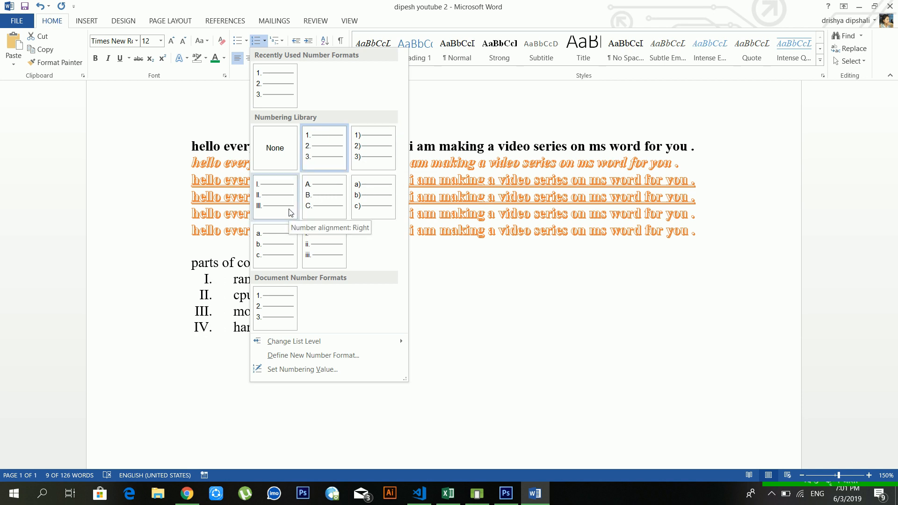
{"action": "left_click", "coordinate": [215, 317]}
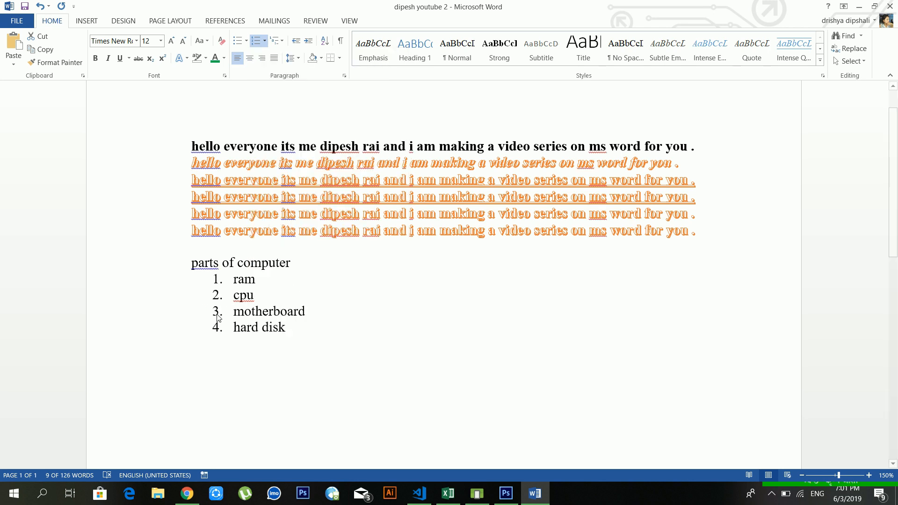
{"action": "left_click", "coordinate": [281, 41]}
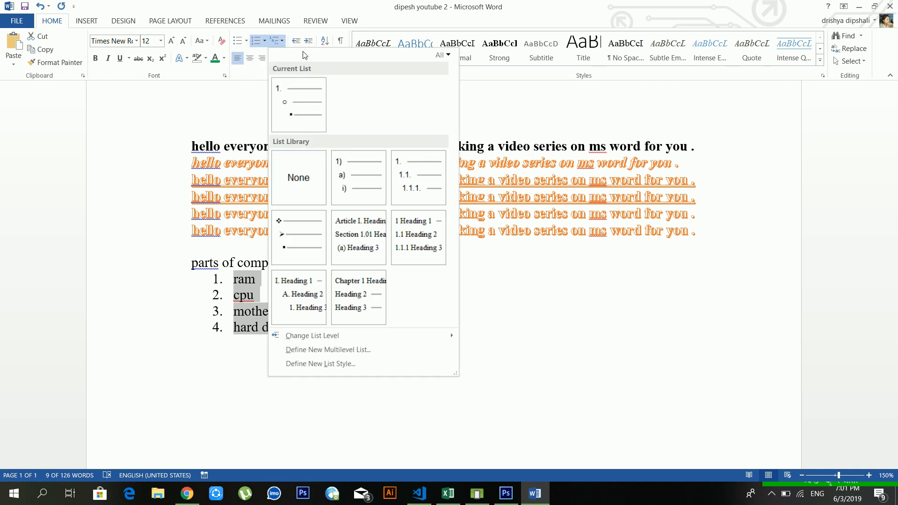
{"action": "left_click", "coordinate": [546, 191]}
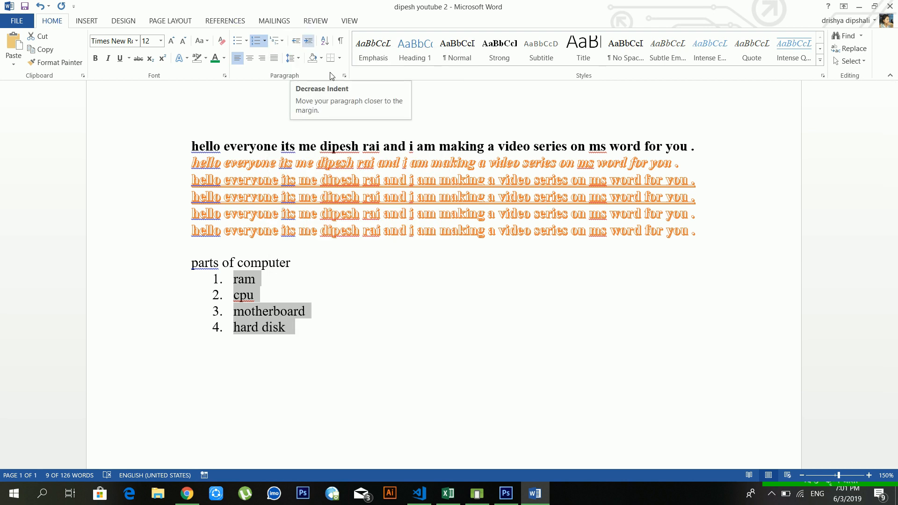
Replace the six formatted sentences with two pasted blocks of six plain sentences, separated by an empty line.
{"action": "left_click", "coordinate": [397, 140]}
{"action": "scroll", "coordinate": [397, 140], "scroll_direction": "up", "scroll_amount": 1}
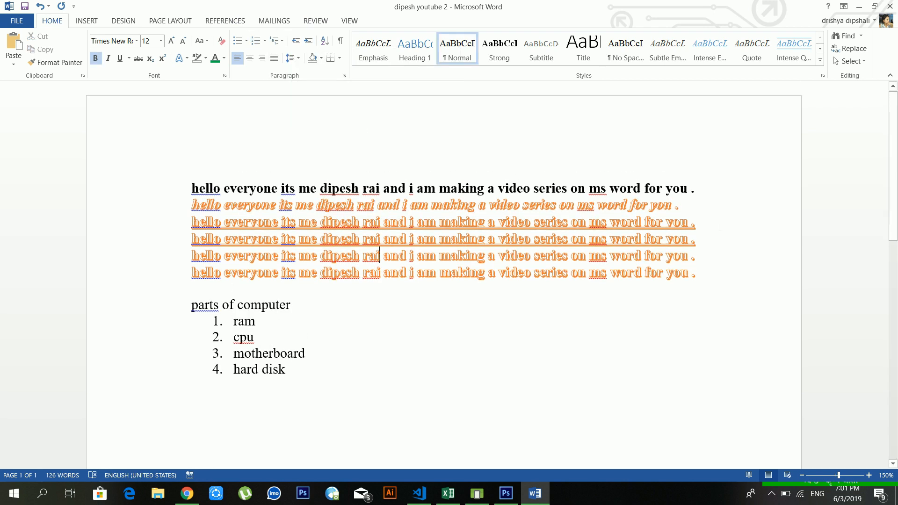
{"action": "left_click_drag", "start_coordinate": [699, 271], "coordinate": [192, 189]}
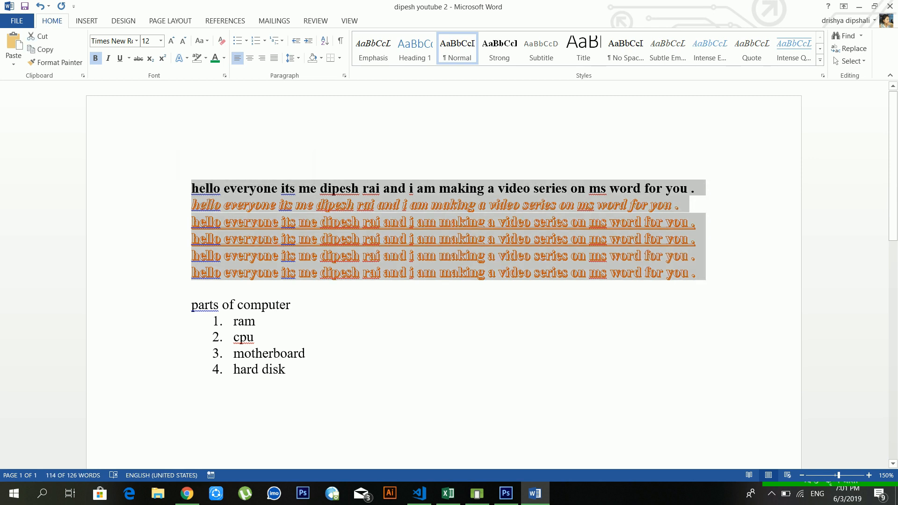
{"action": "type", "text": "hello everyone Its me dipesh rai and I am making a video series on ms word for you . hello everyone Its me dipesh rai and I am making a video series on ms word for you . hello everyone Its me dipesh rai and I am making a video series on ms word for you . hello everyone Its me dipesh rai and I am making a video series on ms word for you . hello everyone Its me dipesh rai and I am making a video series on ms word for you . hello everyone Its me dipesh rai and I am making a video series on ms word for you ."}
{"action": "type", "text": "hello everyone Its me dipesh rai and I am making a video series on ms word for you . hello everyone Its me dipesh rai and I am making a video series on ms word for you . hello everyone Its me dipesh rai and I am making a video series on ms word for you . hello everyone Its me dipesh rai and I am making a video series on ms word for you . hello everyone Its me dipesh rai and I am making a video series on ms word for you . hello everyone Its me dipesh rai and I am making a video series on ms word for you ."}
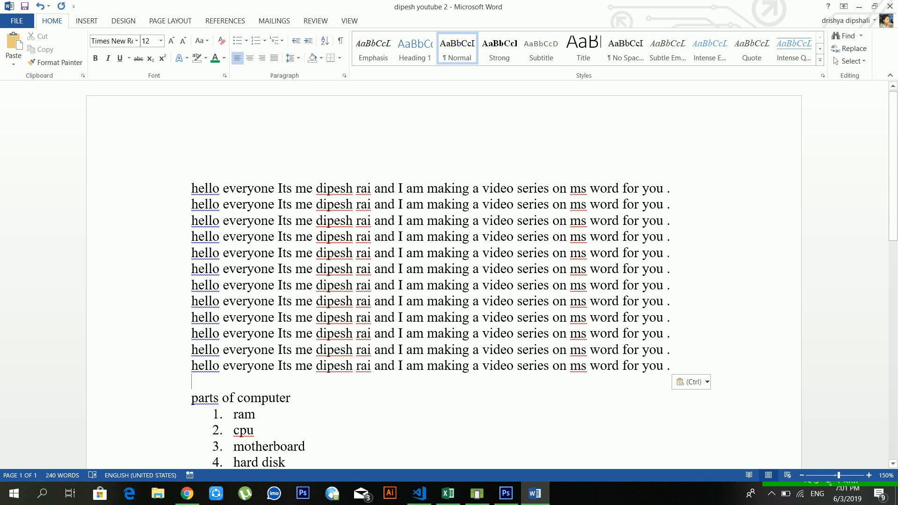
{"action": "key", "text": "Return"}
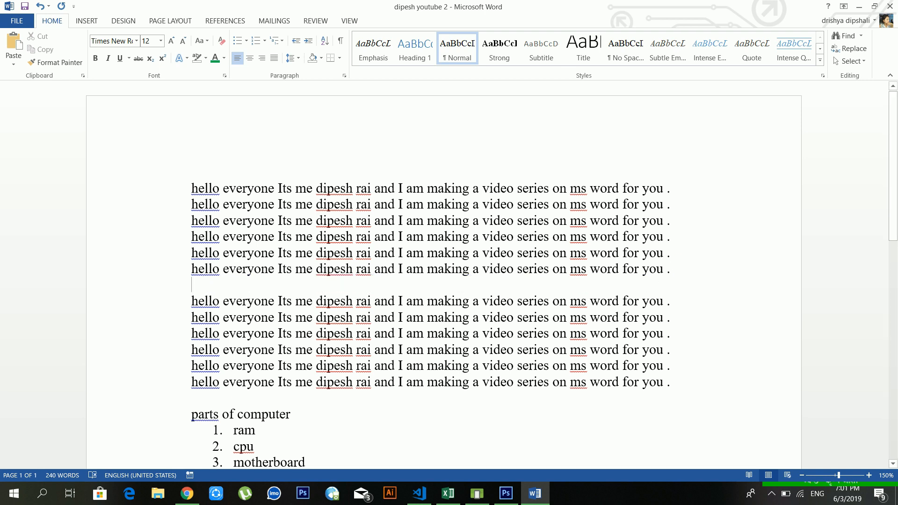
{"action": "key", "text": "Left"}
Increase the indent of the first block of six sentences by two levels.
{"action": "left_click_drag", "start_coordinate": [673, 269], "coordinate": [191, 187]}
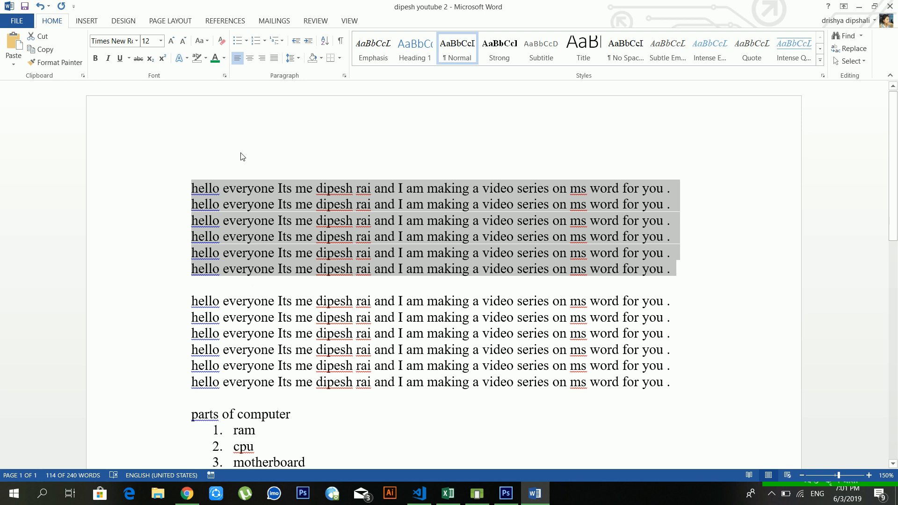
{"action": "left_click", "coordinate": [307, 42]}
{"action": "left_click", "coordinate": [307, 44]}
{"action": "scroll", "coordinate": [297, 240], "scroll_direction": "down", "scroll_amount": 3}
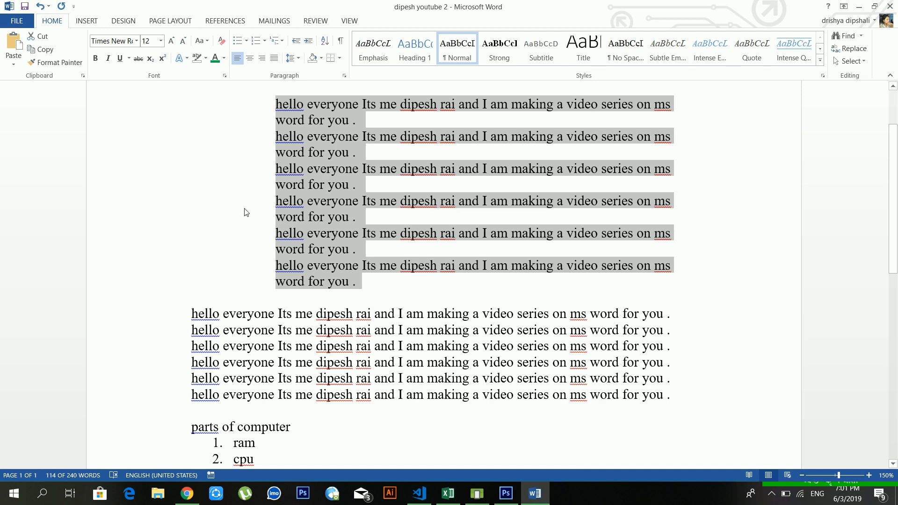
Decrease the indent of the first block of six sentences by two levels, back to the margin.
{"action": "scroll", "coordinate": [245, 211], "scroll_direction": "up", "scroll_amount": 2}
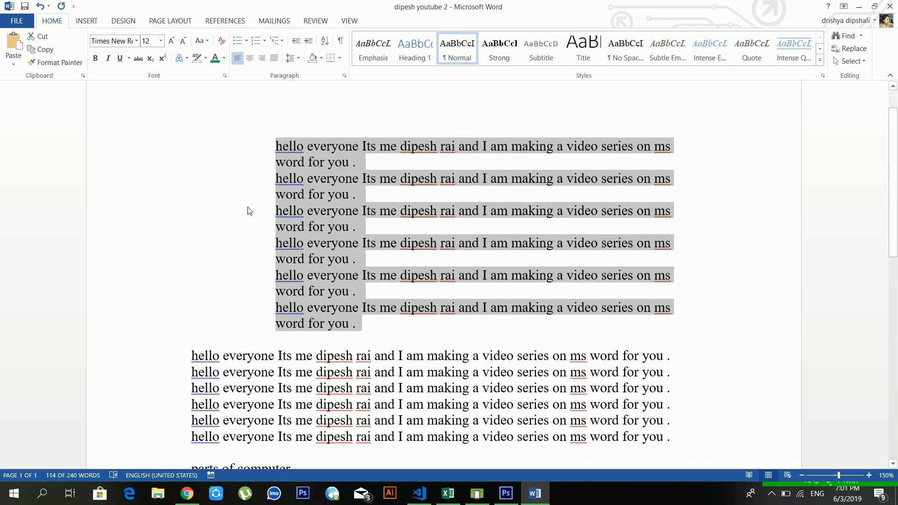
{"action": "left_click", "coordinate": [293, 43]}
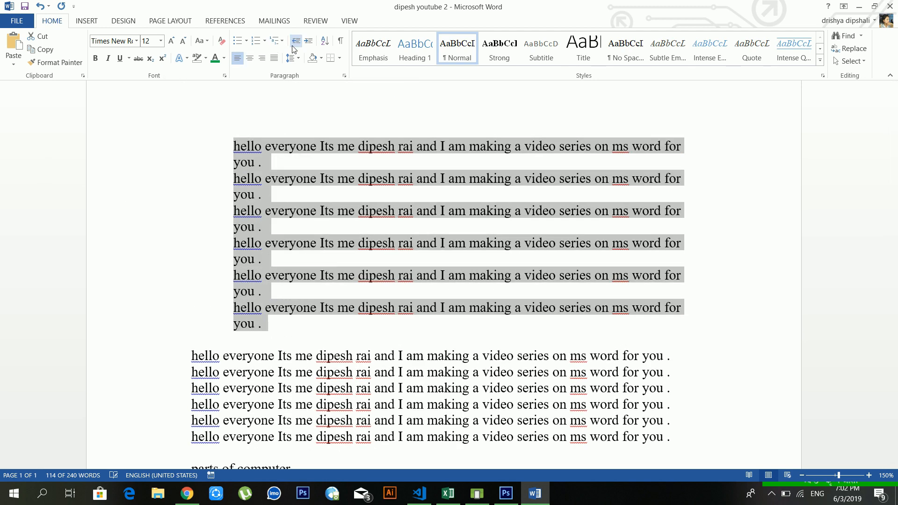
{"action": "left_click", "coordinate": [293, 43]}
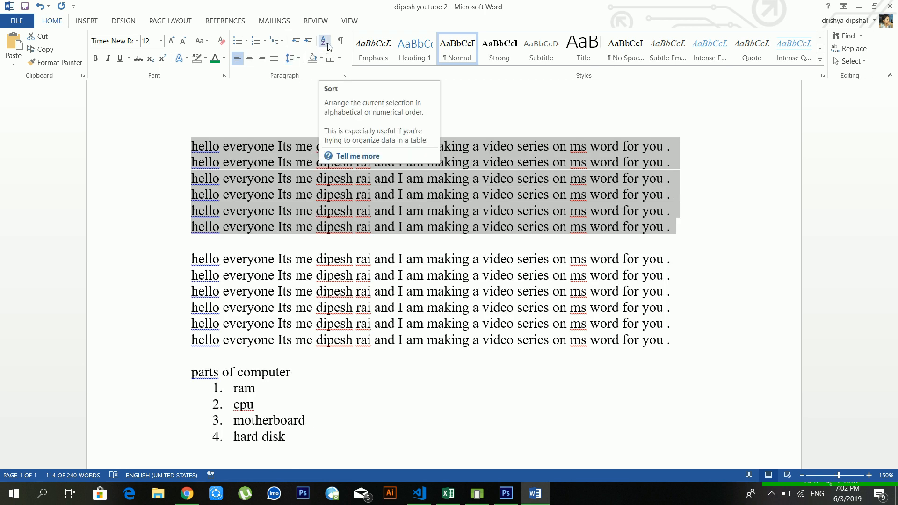
Show the paragraph marks and other formatting symbols throughout the document, and hide them again.
{"action": "left_click", "coordinate": [239, 239]}
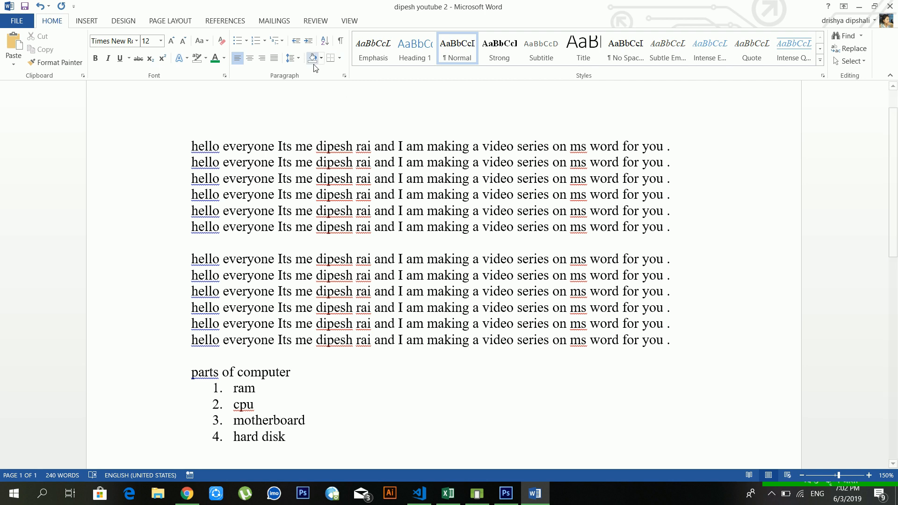
{"action": "left_click", "coordinate": [339, 41]}
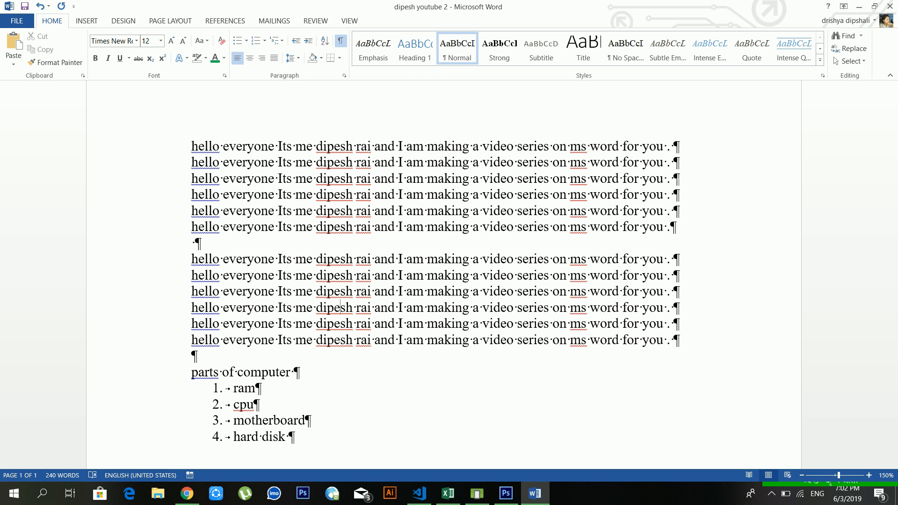
{"action": "left_click", "coordinate": [338, 45]}
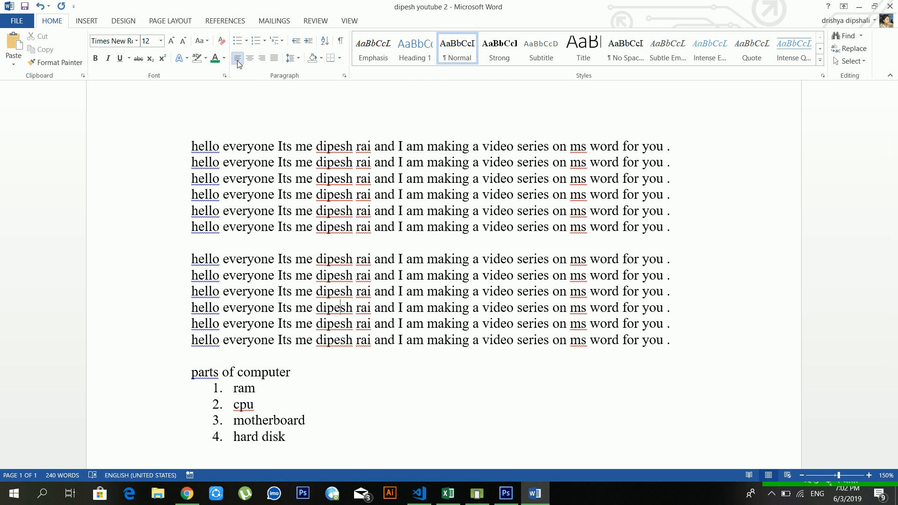
Try right and center alignment on the "parts of computer" line and return it to left alignment.
{"action": "scroll", "coordinate": [253, 253], "scroll_direction": "down", "scroll_amount": 3}
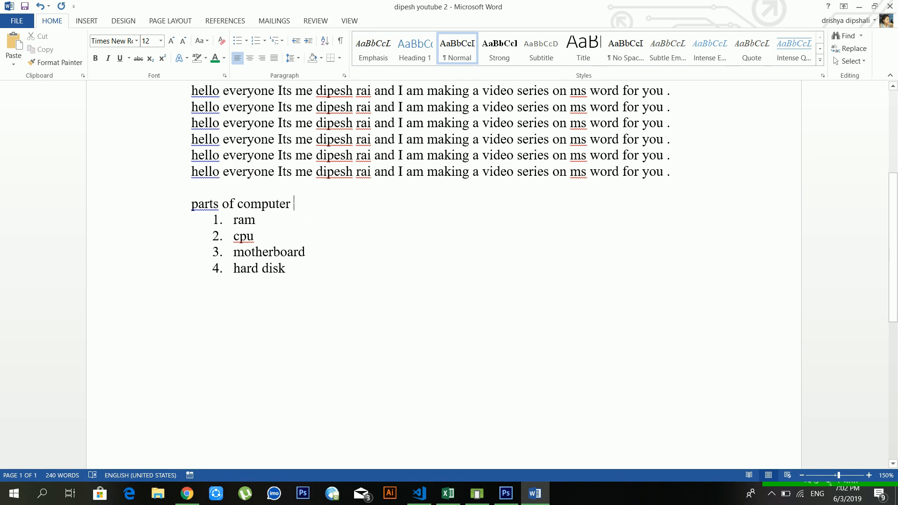
{"action": "left_click_drag", "start_coordinate": [295, 204], "coordinate": [190, 204]}
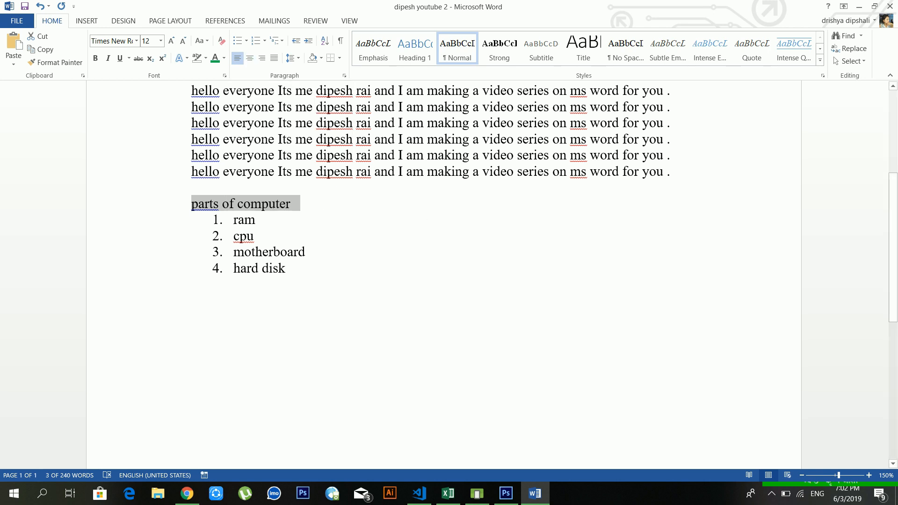
{"action": "left_click", "coordinate": [262, 58]}
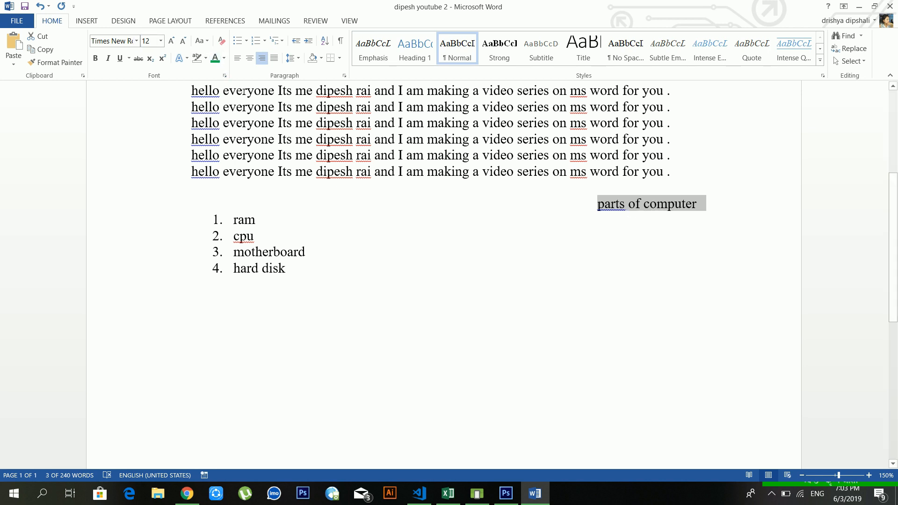
{"action": "left_click", "coordinate": [251, 66]}
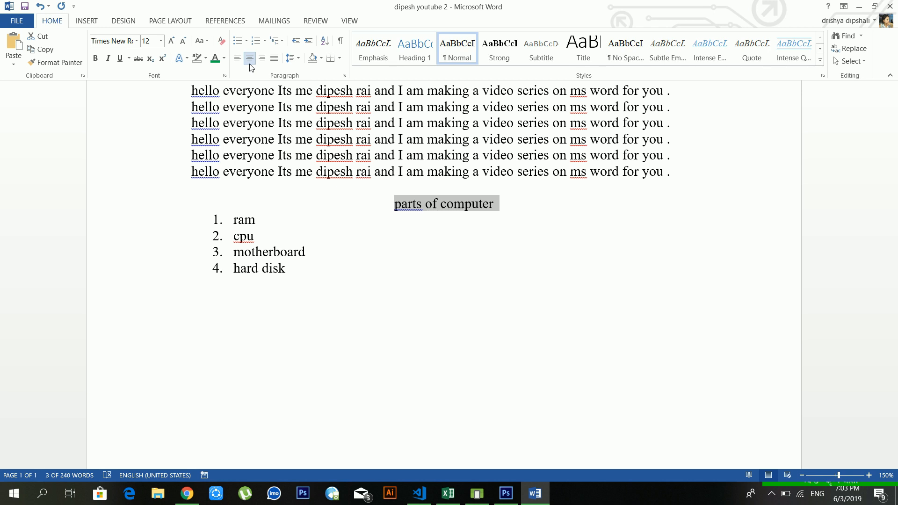
{"action": "left_click", "coordinate": [241, 61]}
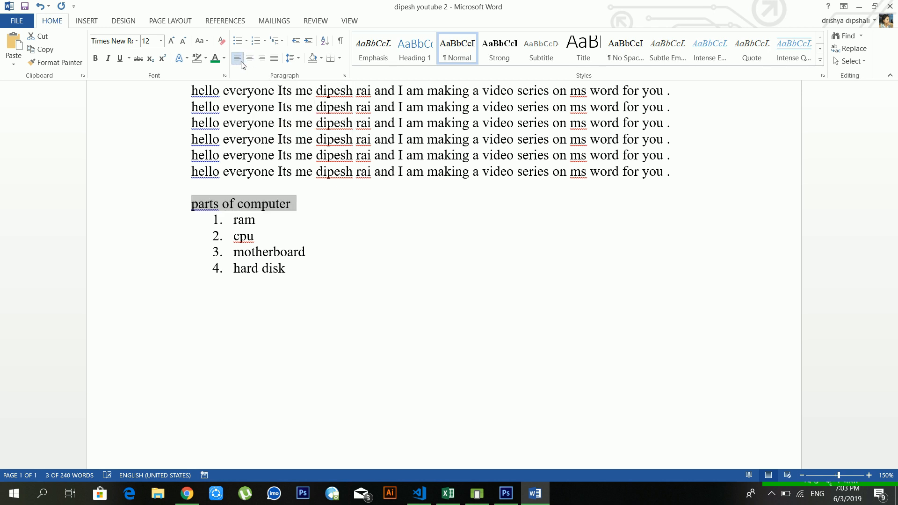
{"action": "scroll", "coordinate": [281, 117], "scroll_direction": "up", "scroll_amount": 4}
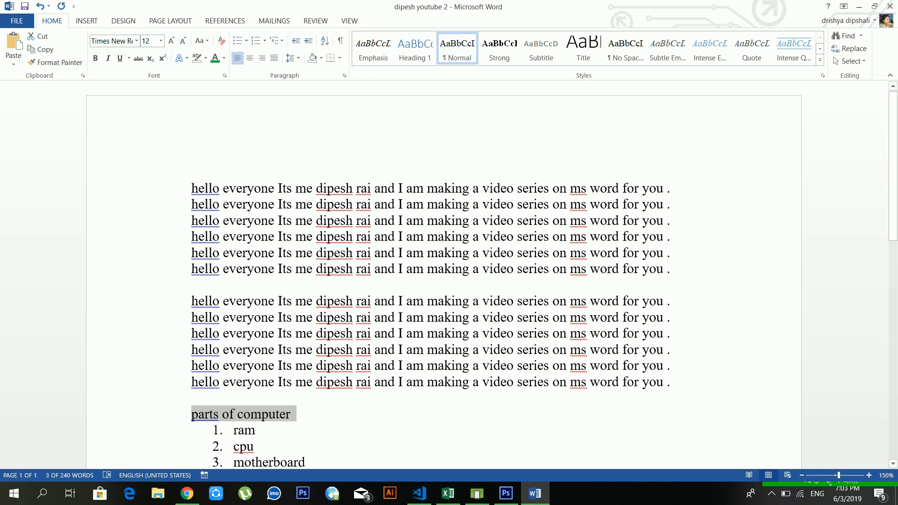
{"action": "left_click", "coordinate": [489, 252]}
{"action": "scroll", "coordinate": [489, 252], "scroll_direction": "down", "scroll_amount": 3}
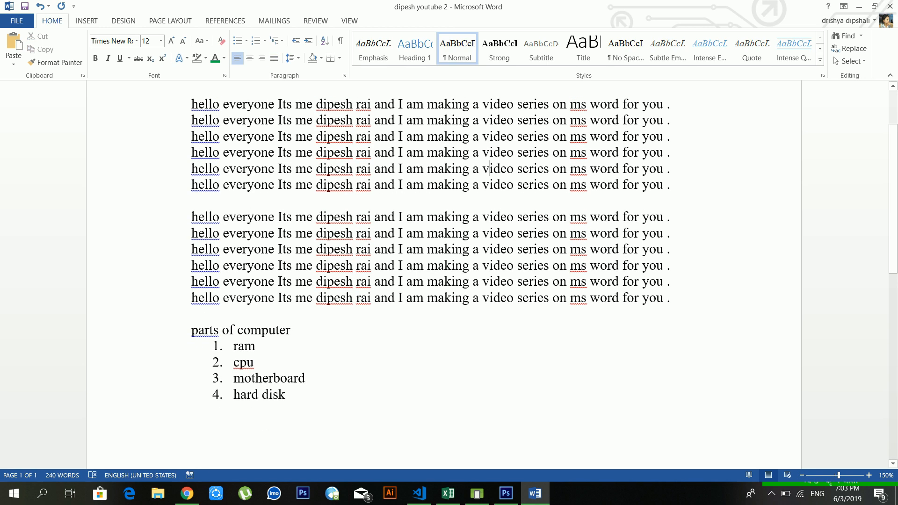
{"action": "scroll", "coordinate": [449, 271], "scroll_direction": "up", "scroll_amount": 3}
{"action": "left_click", "coordinate": [482, 188]}
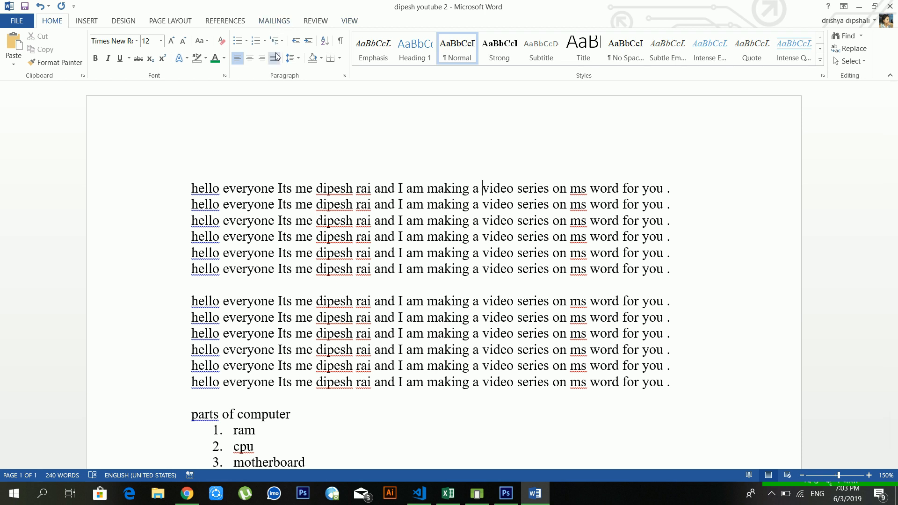
{"action": "left_click", "coordinate": [334, 188]}
{"action": "left_click", "coordinate": [423, 270]}
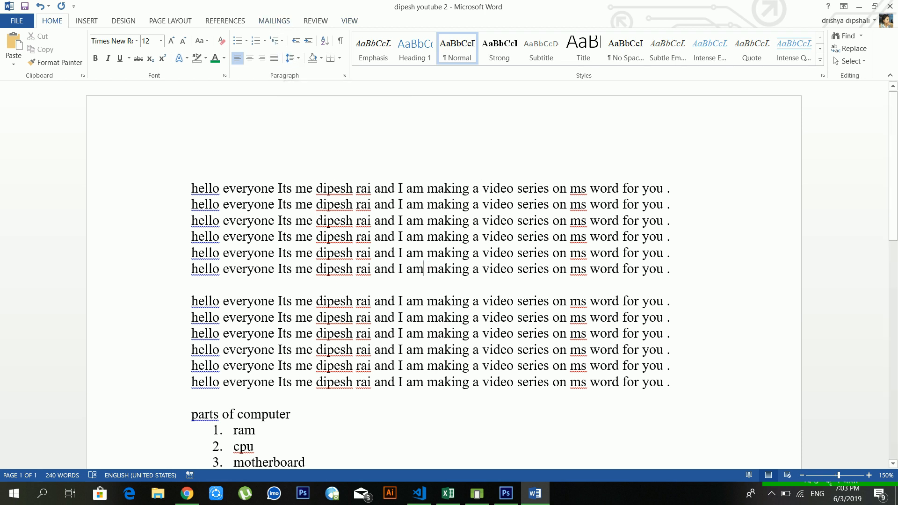
View the line spacing choices for the first block of six sentences and close them without applying one.
{"action": "left_click_drag", "start_coordinate": [673, 270], "coordinate": [192, 188]}
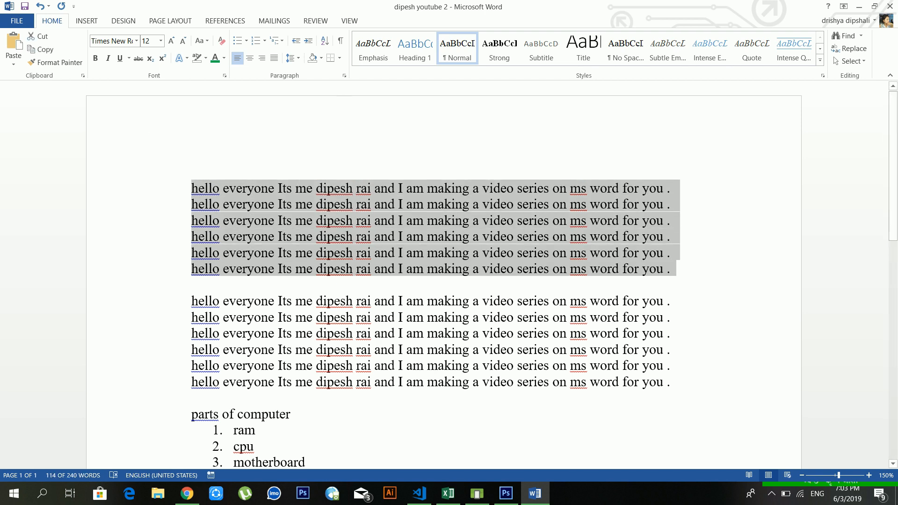
{"action": "left_click", "coordinate": [294, 58]}
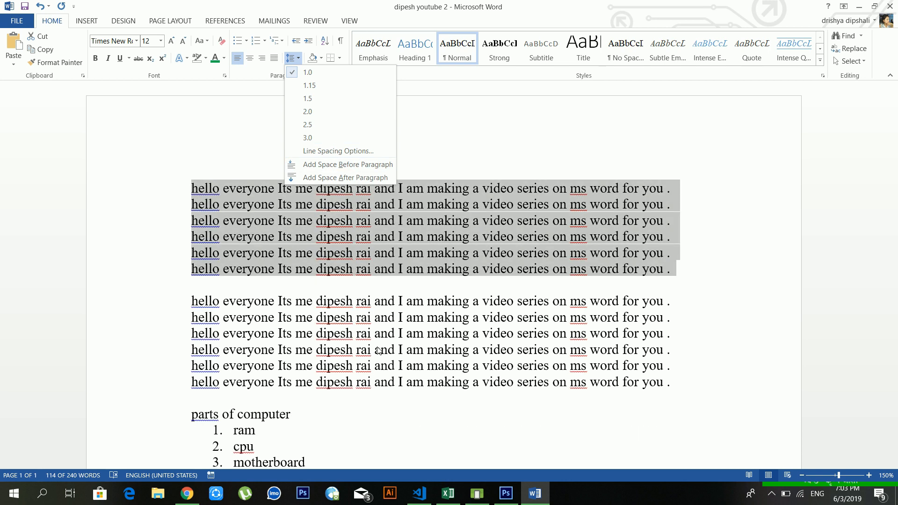
{"action": "left_click", "coordinate": [291, 240]}
{"action": "left_click", "coordinate": [349, 240]}
{"action": "left_click", "coordinate": [381, 237]}
{"action": "left_click", "coordinate": [395, 221]}
{"action": "left_click", "coordinate": [368, 221]}
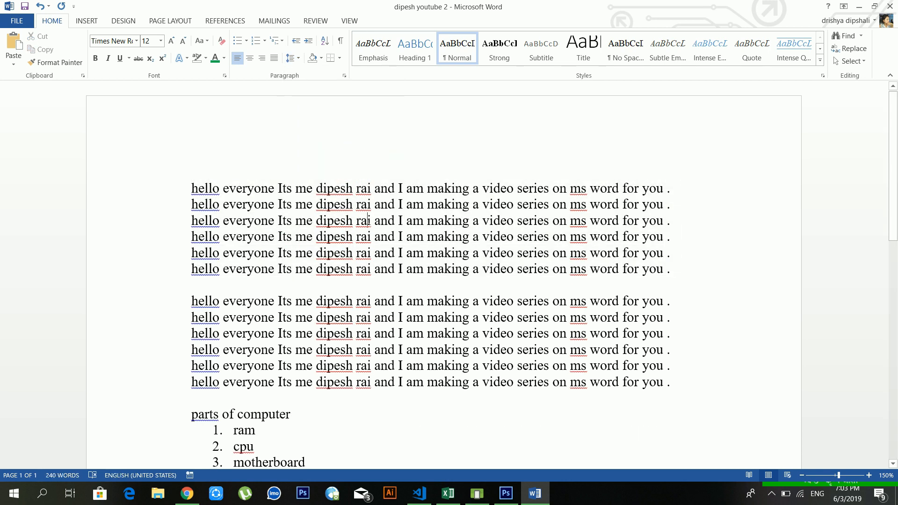
Shade the first block of six sentences dark orange, then remove the shading with No Color.
{"action": "left_click", "coordinate": [377, 221]}
{"action": "left_click_drag", "start_coordinate": [675, 270], "coordinate": [190, 188]}
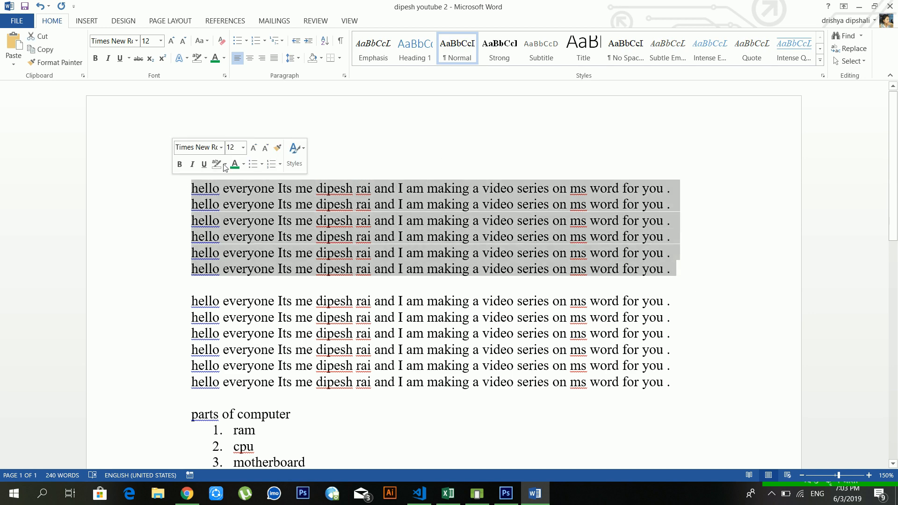
{"action": "left_click", "coordinate": [324, 62]}
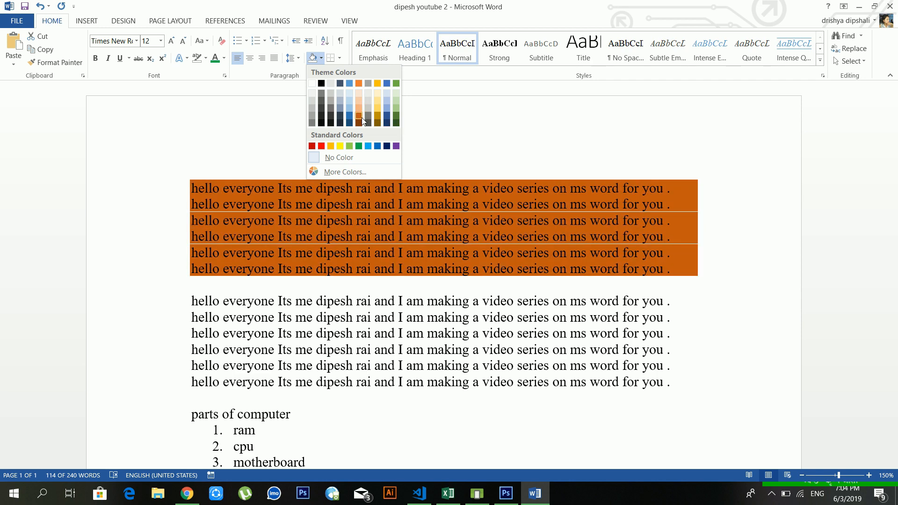
{"action": "left_click", "coordinate": [362, 119]}
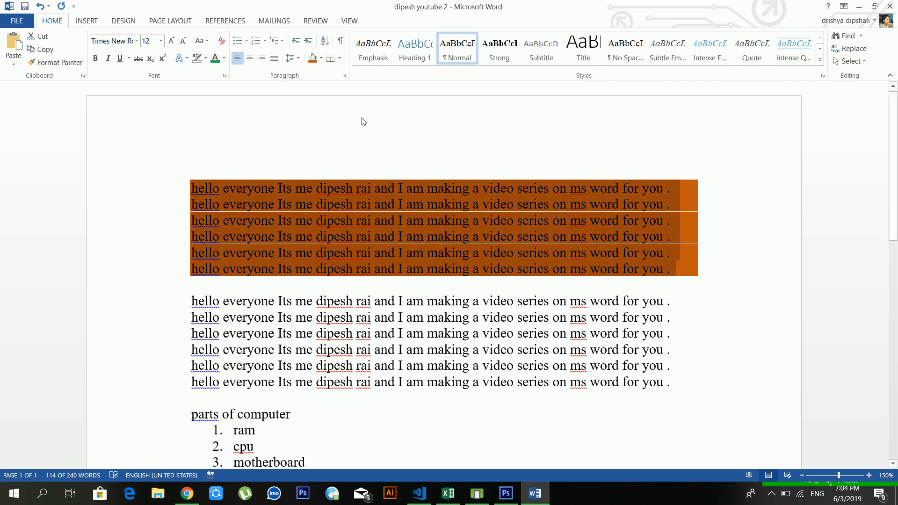
{"action": "left_click", "coordinate": [322, 59]}
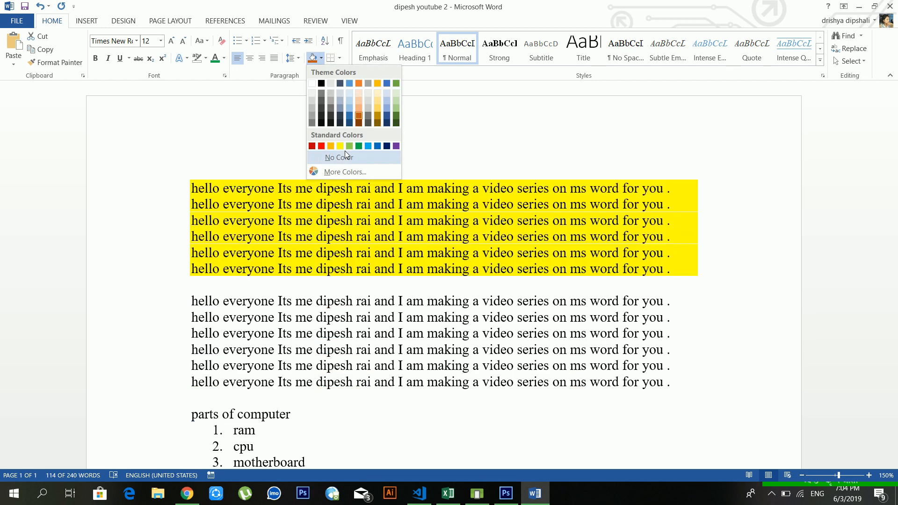
{"action": "left_click", "coordinate": [346, 158]}
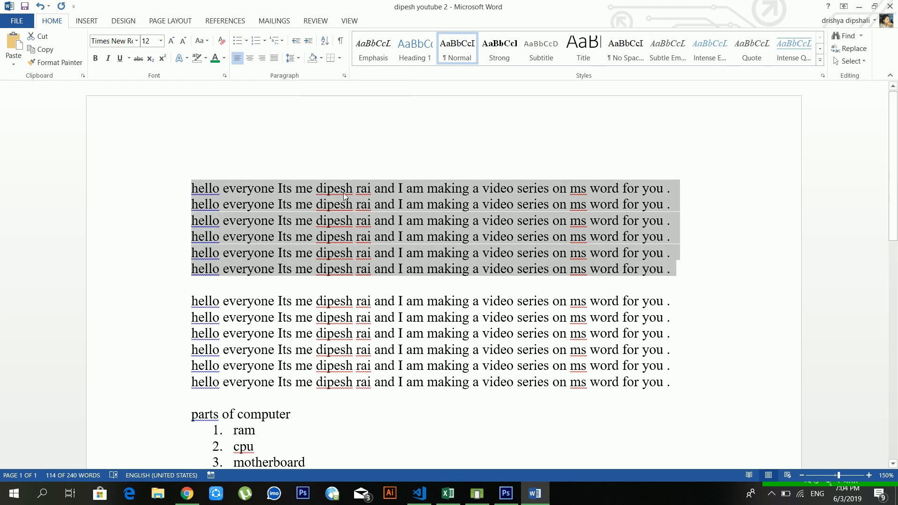
Look through the available paragraph border options and close them without applying one.
{"action": "left_click", "coordinate": [345, 195]}
{"action": "left_click", "coordinate": [340, 56]}
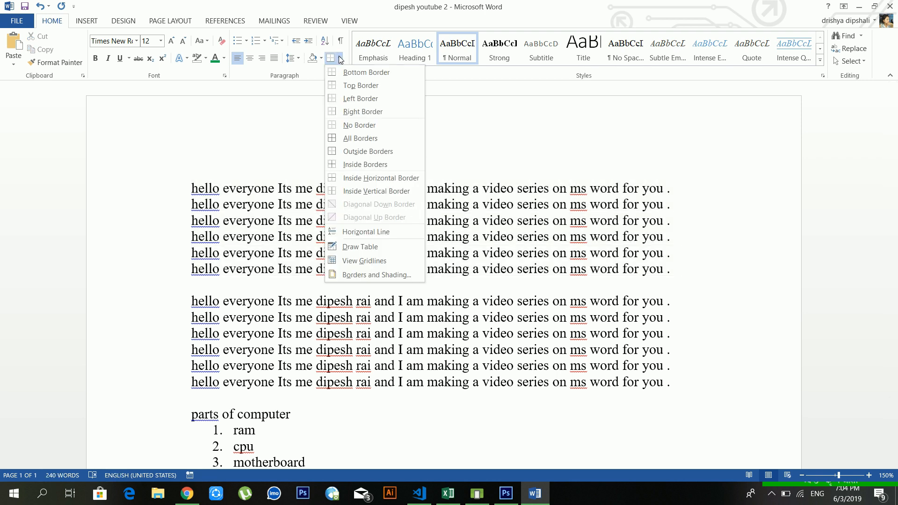
{"action": "left_click", "coordinate": [530, 252]}
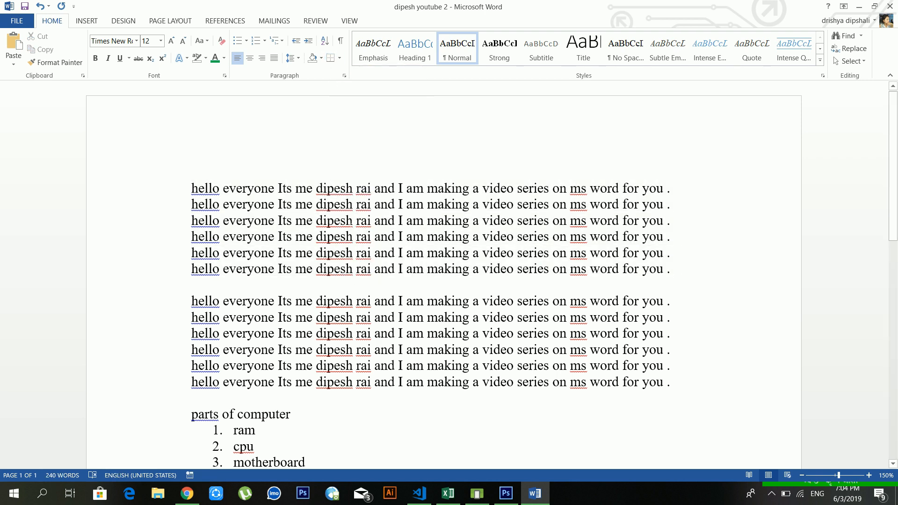
{"action": "left_click", "coordinate": [338, 58]}
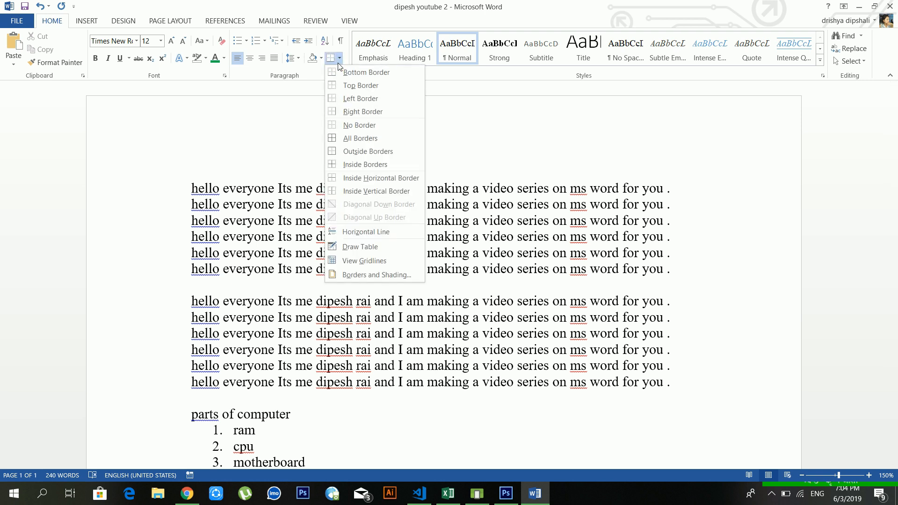
{"action": "left_click", "coordinate": [340, 58]}
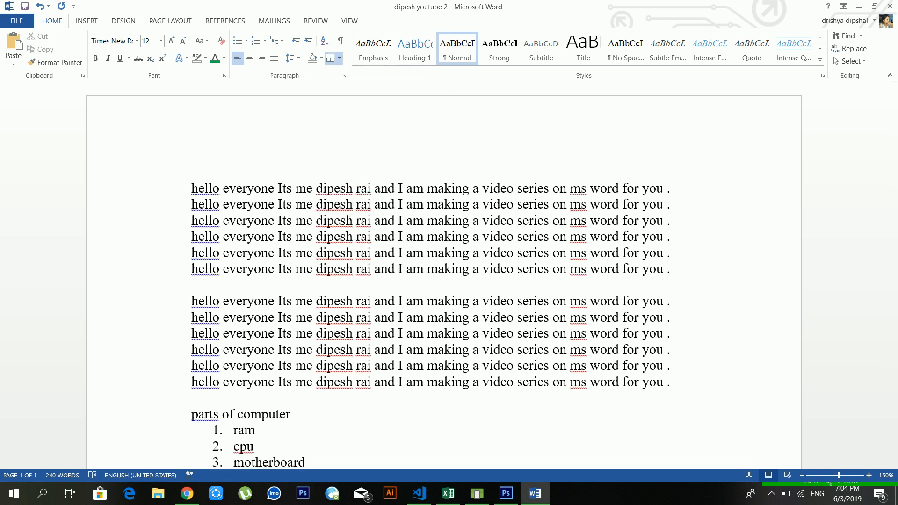
{"action": "left_click", "coordinate": [340, 57]}
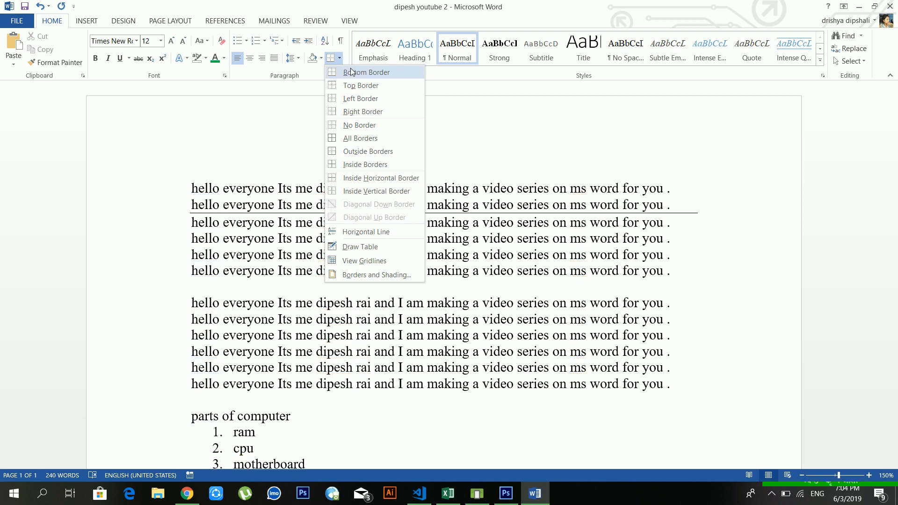
{"action": "left_click", "coordinate": [352, 204]}
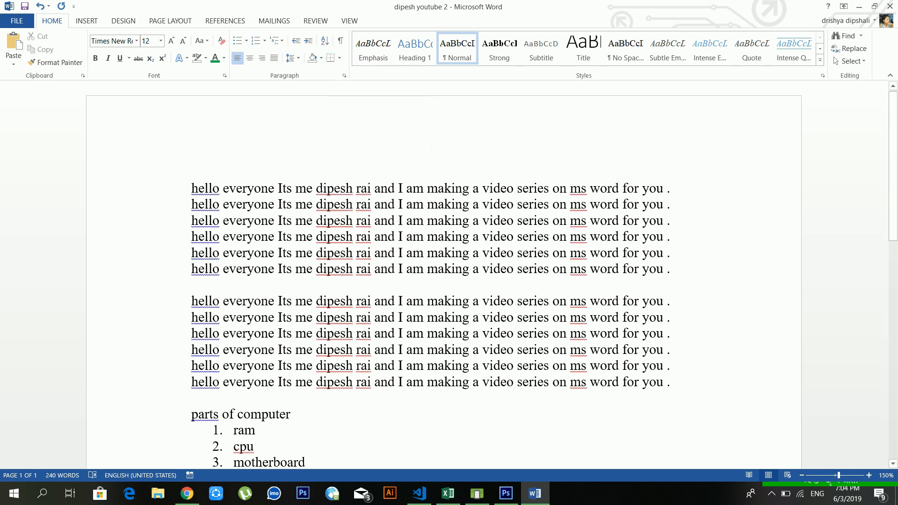
{"action": "left_click", "coordinate": [340, 58]}
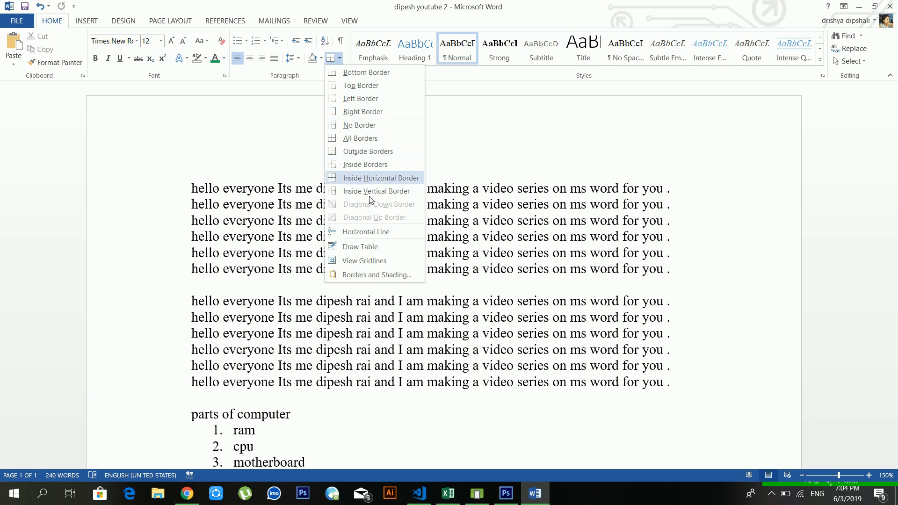
{"action": "left_click", "coordinate": [267, 291]}
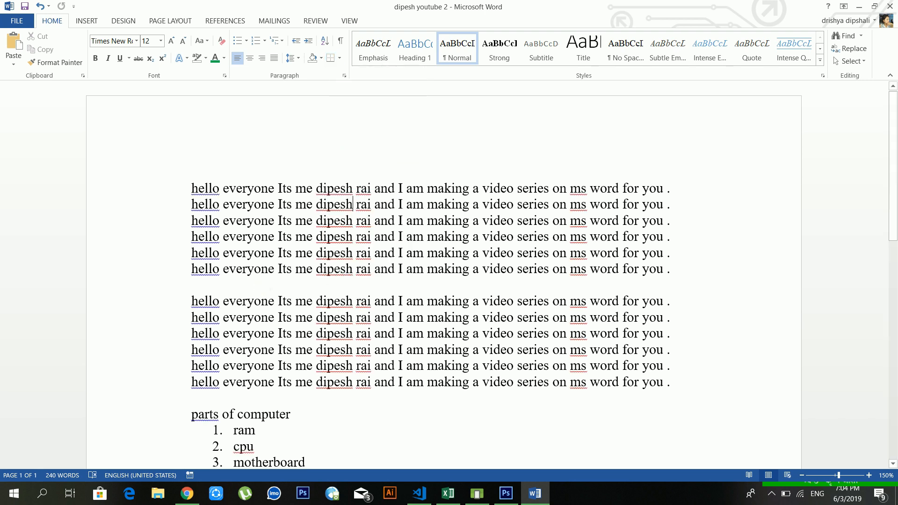
Insert a horizontal line on the blank line between the two sentence blocks and undo it.
{"action": "left_click", "coordinate": [214, 288]}
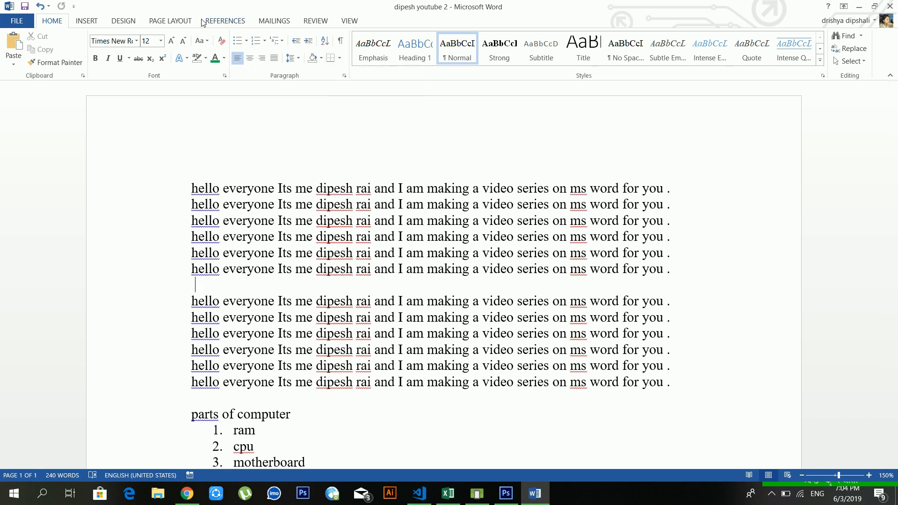
{"action": "left_click", "coordinate": [340, 59]}
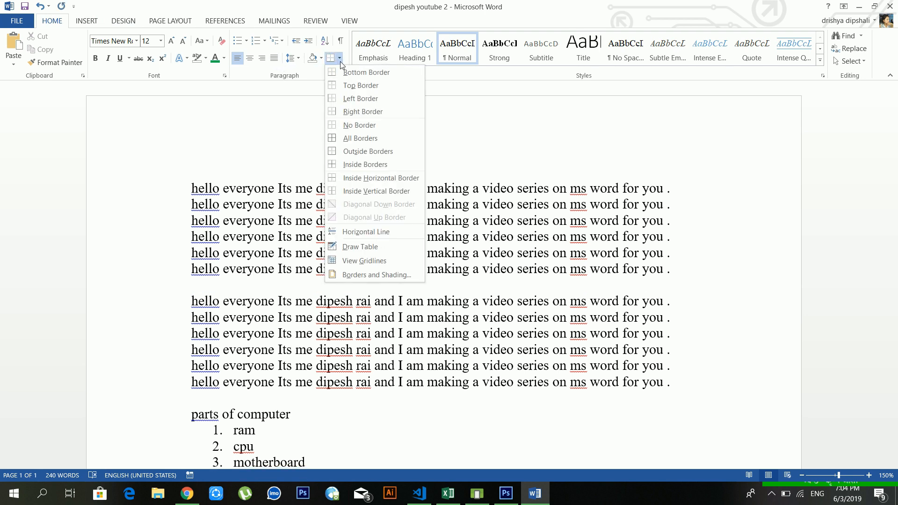
{"action": "left_click", "coordinate": [362, 232]}
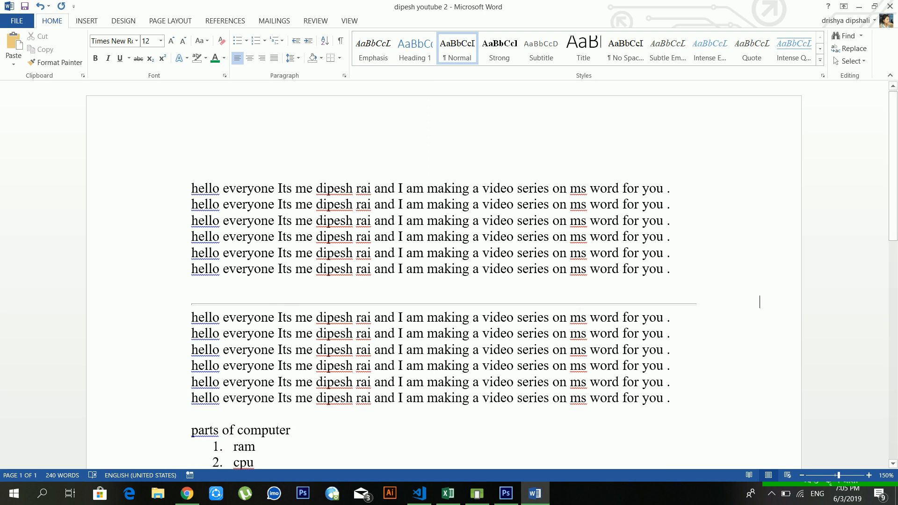
{"action": "key", "text": "ctrl+z"}
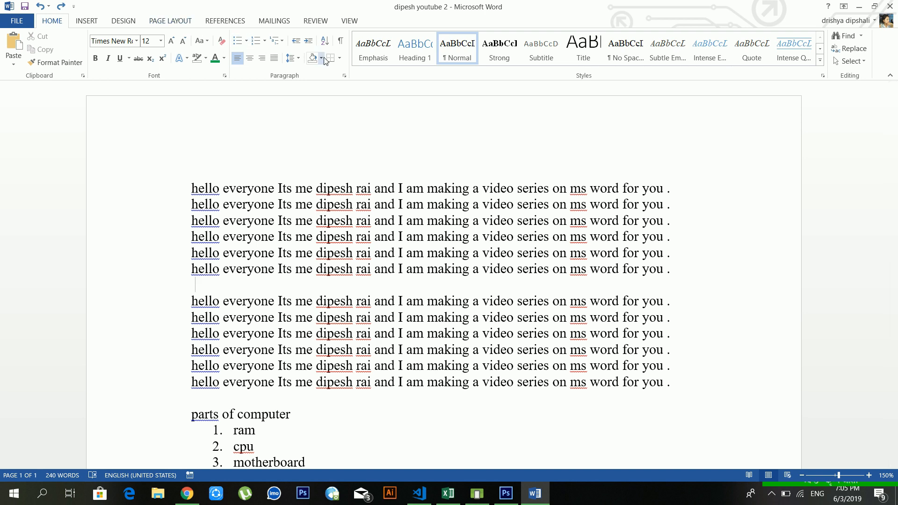
Draw a small two-column table above the first sentence block, about 0.31" high with 0.74" columns, undo it and leave table drawing.
{"action": "left_click", "coordinate": [339, 58]}
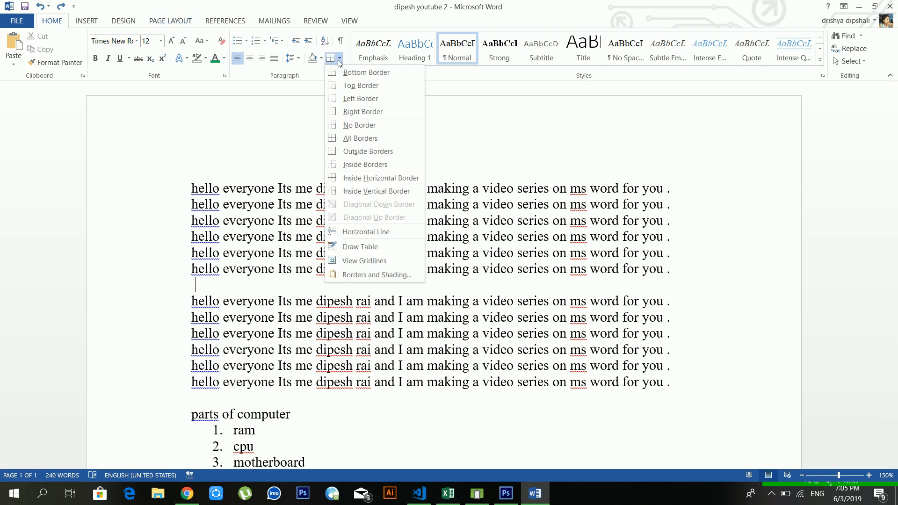
{"action": "left_click", "coordinate": [373, 244]}
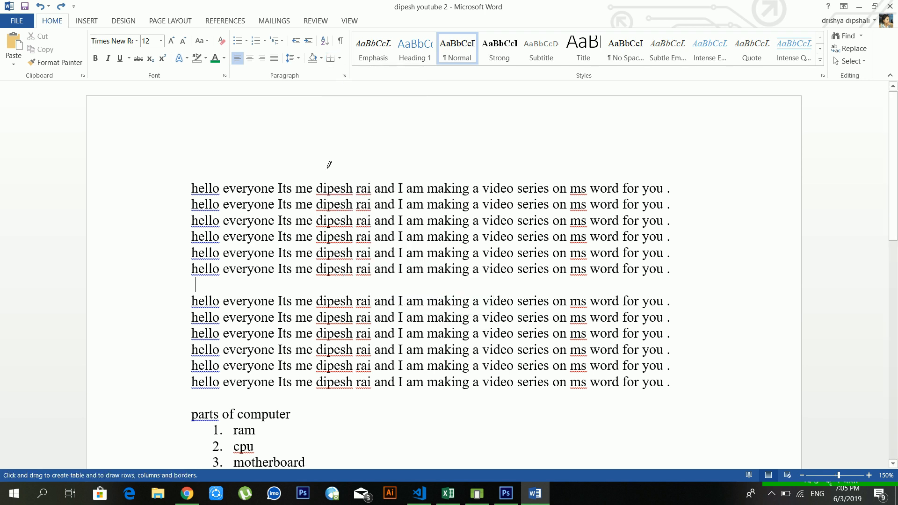
{"action": "mouse_move", "coordinate": [200, 110]}
{"action": "left_mouse_down"}
{"action": "mouse_move", "coordinate": [262, 137]}
{"action": "mouse_move", "coordinate": [322, 148]}
{"action": "mouse_move", "coordinate": [324, 137]}
{"action": "left_mouse_up"}
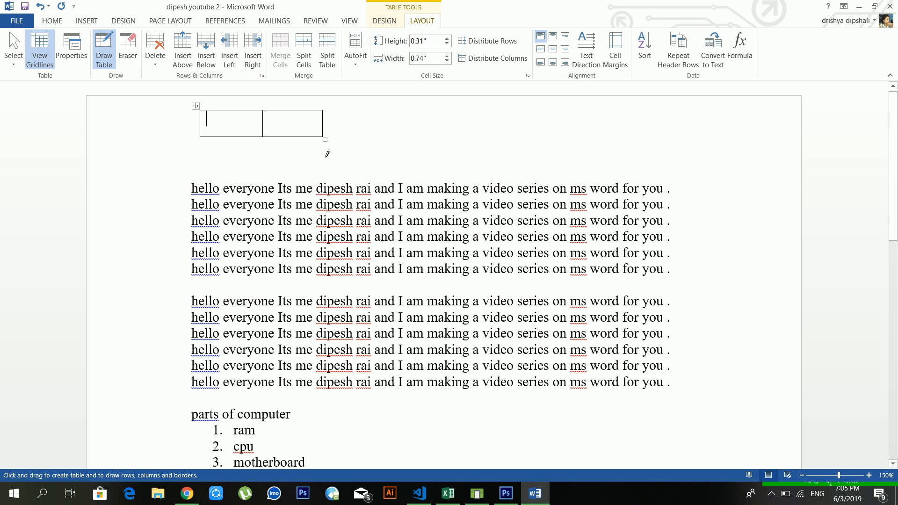
{"action": "key", "text": "ctrl+z"}
{"action": "key", "text": "ctrl+z"}
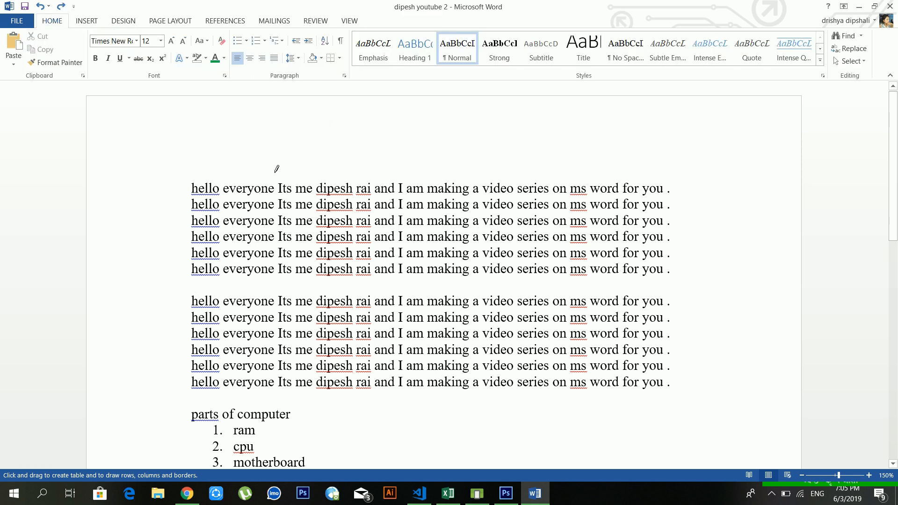
{"action": "left_click", "coordinate": [337, 62]}
{"action": "left_click", "coordinate": [337, 63]}
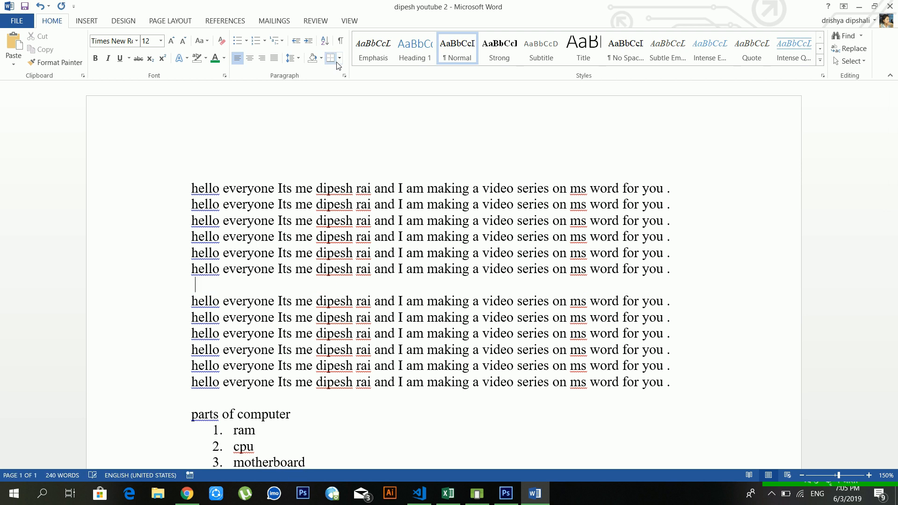
Turn on View Gridlines from the border options and check the document down to the computer parts list.
{"action": "left_click", "coordinate": [340, 58]}
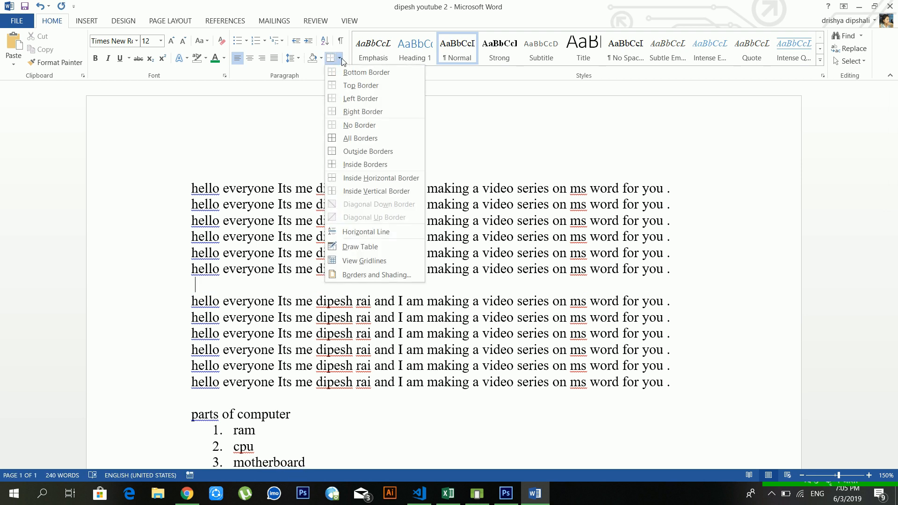
{"action": "left_click", "coordinate": [399, 267]}
{"action": "scroll", "coordinate": [421, 237], "scroll_direction": "down", "scroll_amount": 5}
{"action": "scroll", "coordinate": [336, 219], "scroll_direction": "up", "scroll_amount": 2}
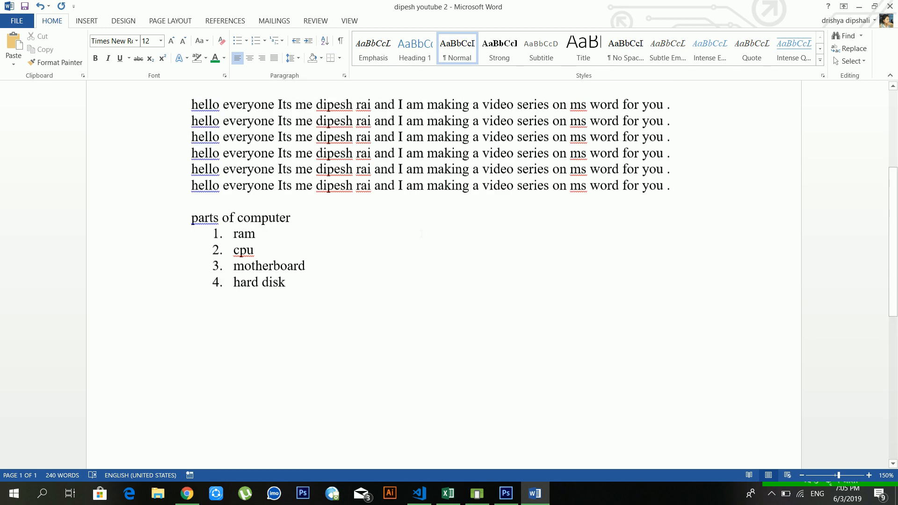
{"action": "left_click", "coordinate": [336, 218]}
{"action": "scroll", "coordinate": [337, 219], "scroll_direction": "up", "scroll_amount": 3}
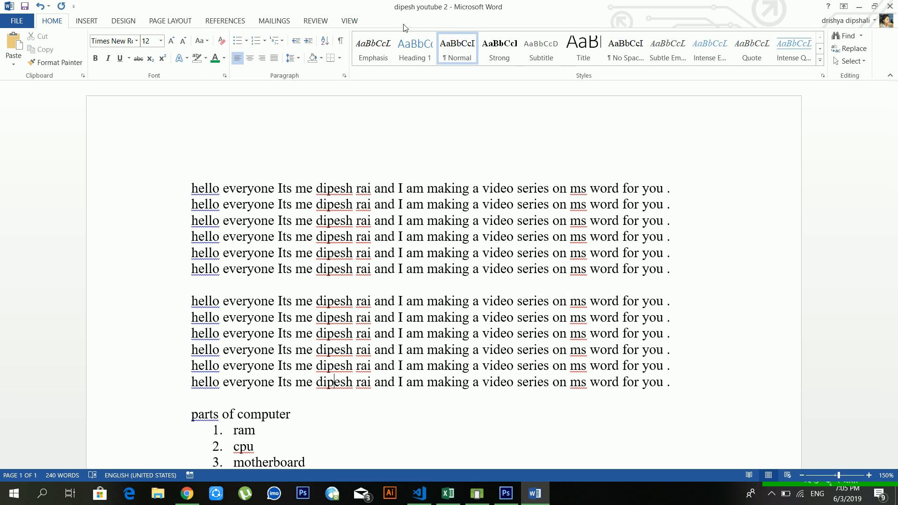
Show the page gridlines behind the text, hide them again and return to the basic formatting tools.
{"action": "left_click", "coordinate": [339, 22]}
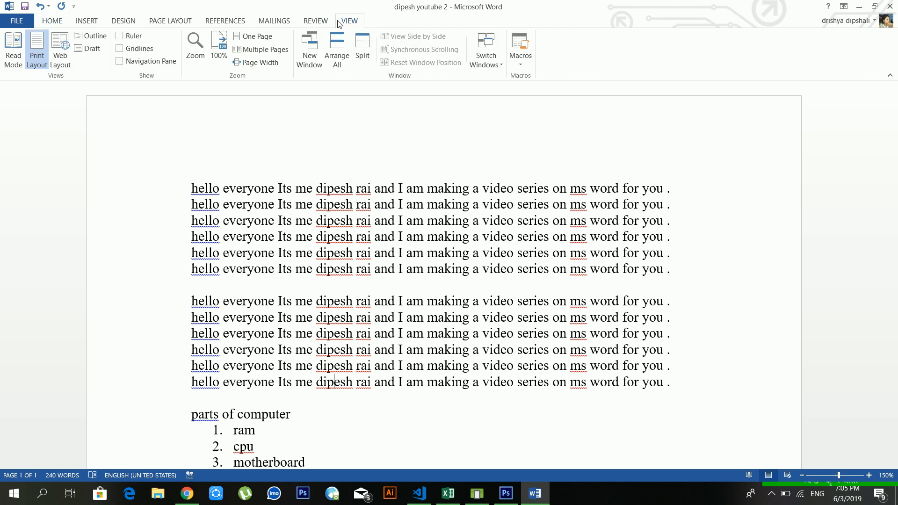
{"action": "left_click", "coordinate": [147, 53]}
{"action": "left_click", "coordinate": [147, 52]}
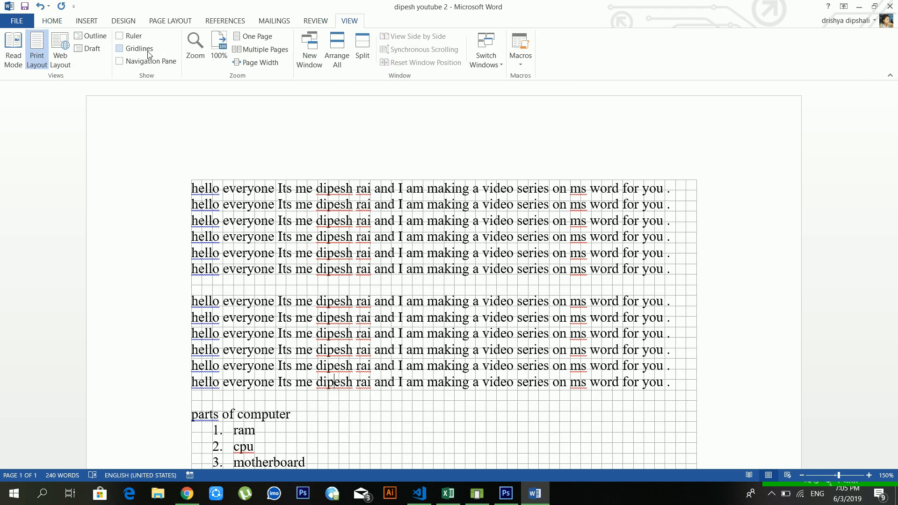
{"action": "left_click", "coordinate": [56, 22]}
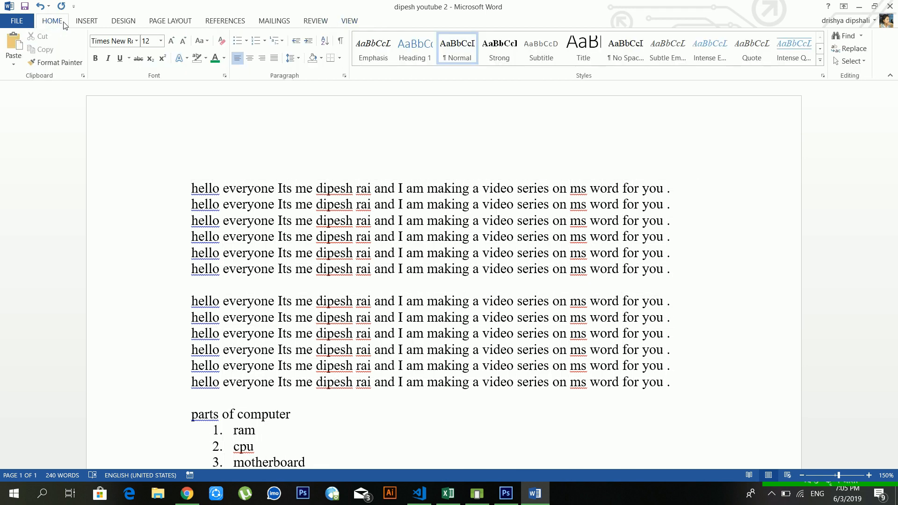
Add a page border with the red flower art to the whole document and check it down the page.
{"action": "left_click", "coordinate": [340, 58]}
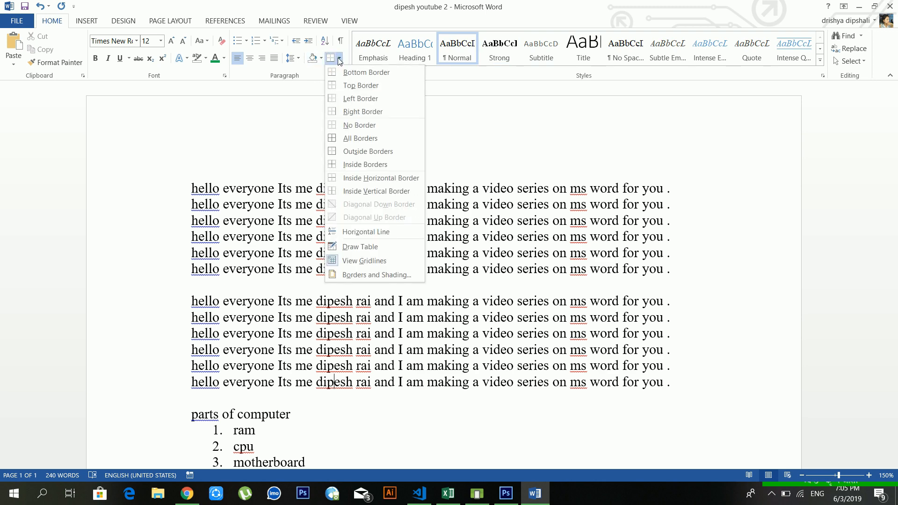
{"action": "left_click", "coordinate": [385, 275]}
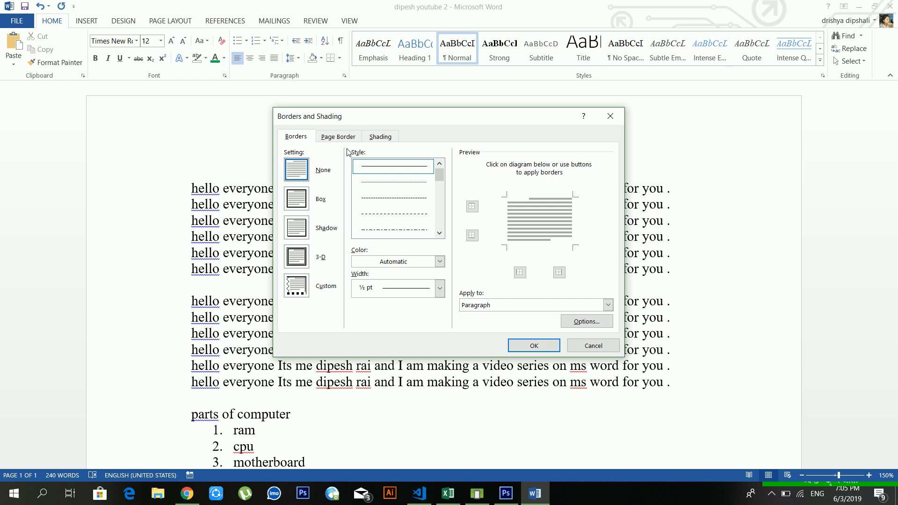
{"action": "left_click", "coordinate": [384, 168]}
{"action": "left_click", "coordinate": [336, 138]}
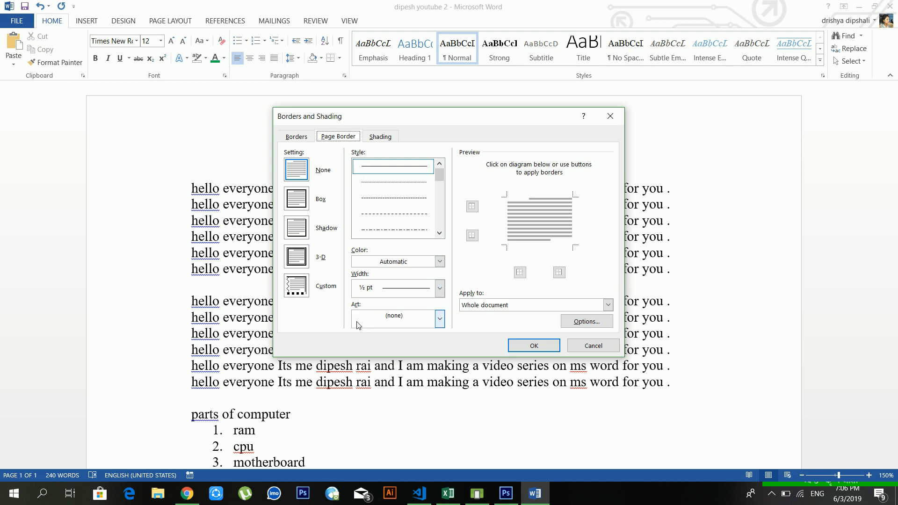
{"action": "left_click", "coordinate": [439, 320]}
{"action": "scroll", "coordinate": [397, 362], "scroll_direction": "down", "scroll_amount": 5}
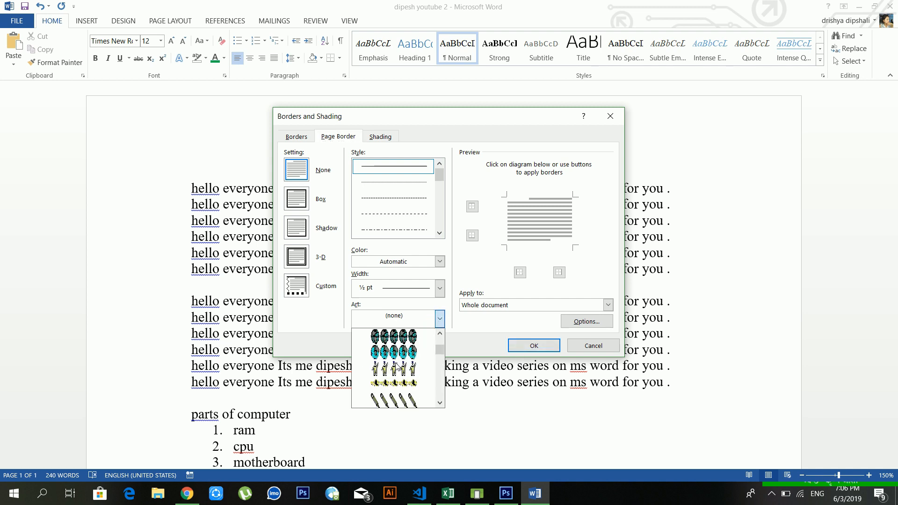
{"action": "scroll", "coordinate": [393, 368], "scroll_direction": "down", "scroll_amount": 6}
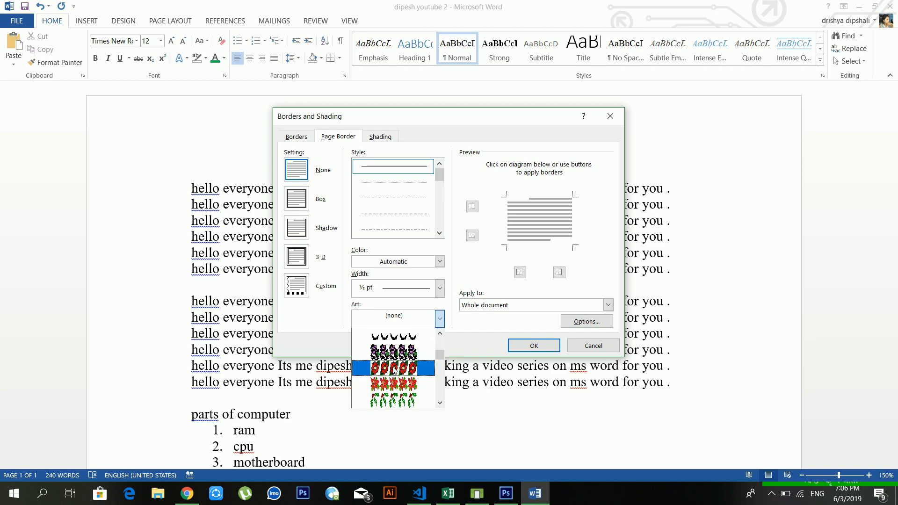
{"action": "left_click", "coordinate": [394, 370]}
{"action": "left_click", "coordinate": [519, 346]}
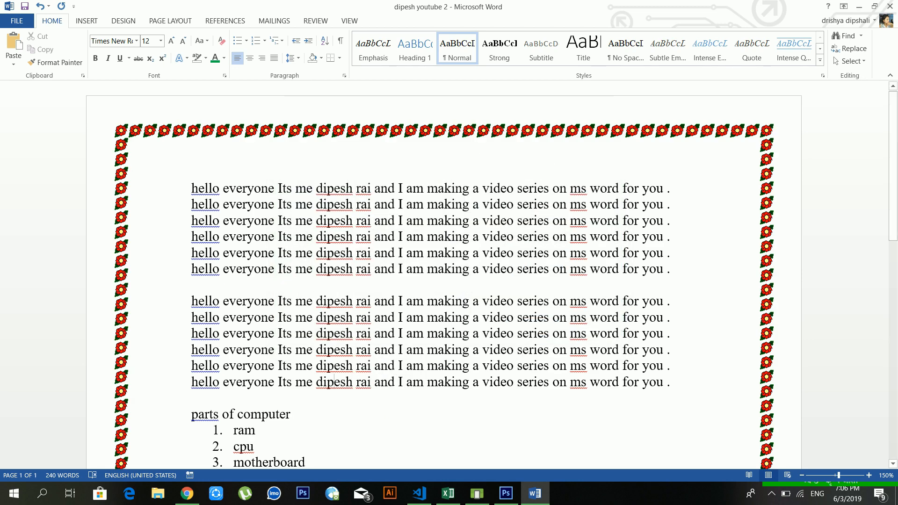
{"action": "scroll", "coordinate": [334, 382], "scroll_direction": "down", "scroll_amount": 10}
{"action": "scroll", "coordinate": [334, 382], "scroll_direction": "up", "scroll_amount": 8}
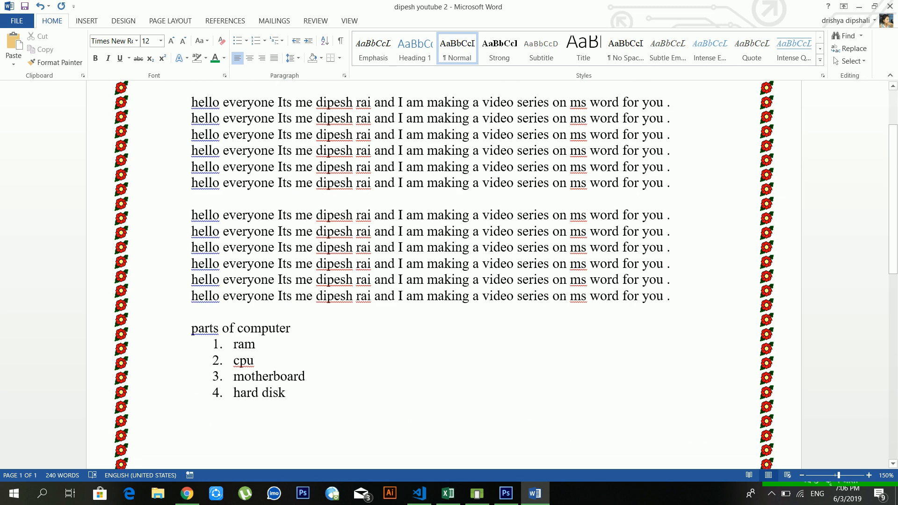
Insert three blank lines after the first sentence to separate it from the rest of its block.
{"action": "scroll", "coordinate": [334, 382], "scroll_direction": "up", "scroll_amount": 3}
{"action": "scroll", "coordinate": [399, 252], "scroll_direction": "down", "scroll_amount": 10}
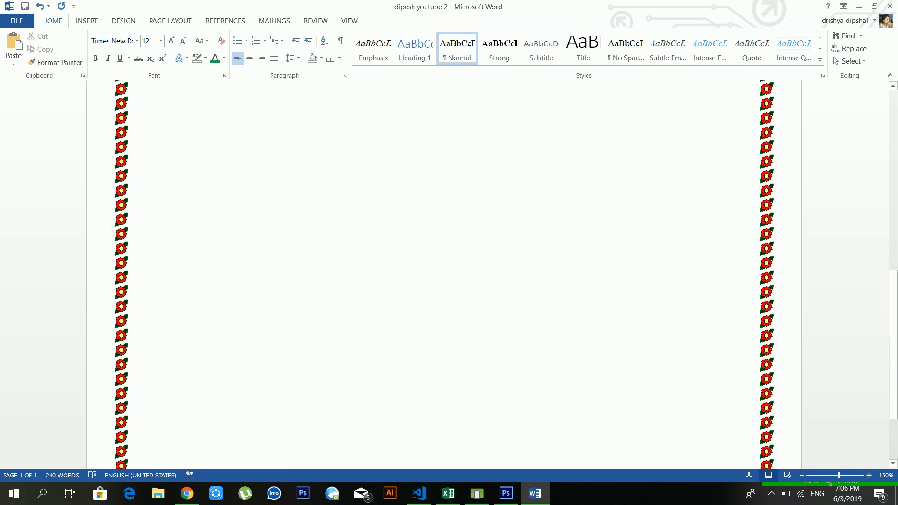
{"action": "scroll", "coordinate": [403, 248], "scroll_direction": "up", "scroll_amount": 10}
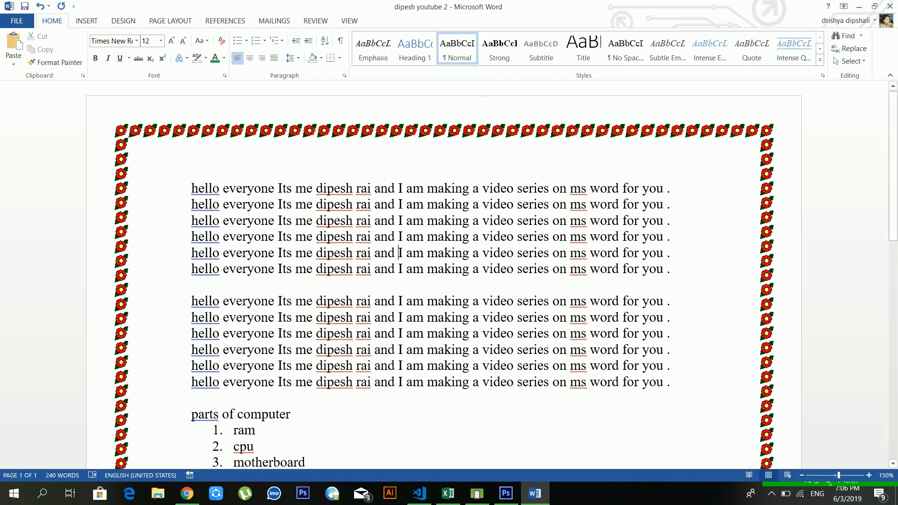
{"action": "left_click_drag", "start_coordinate": [673, 188], "coordinate": [189, 186]}
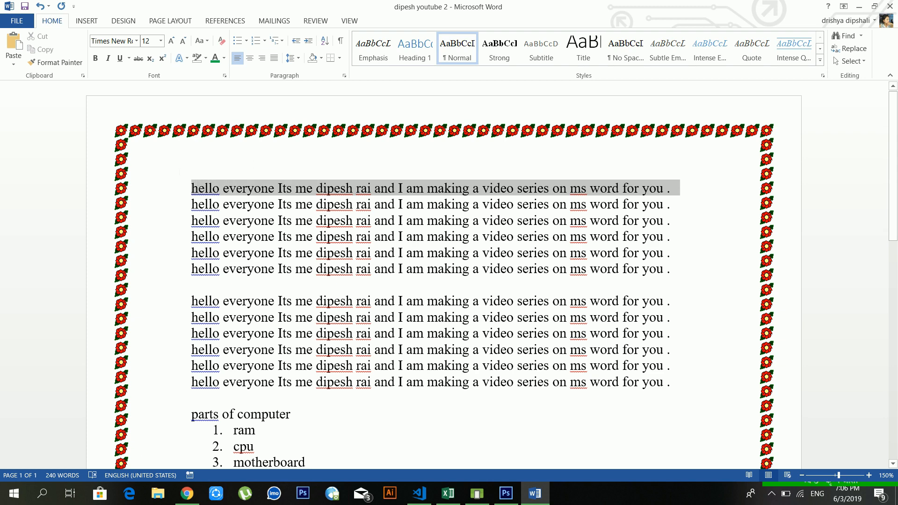
{"action": "left_click", "coordinate": [581, 253]}
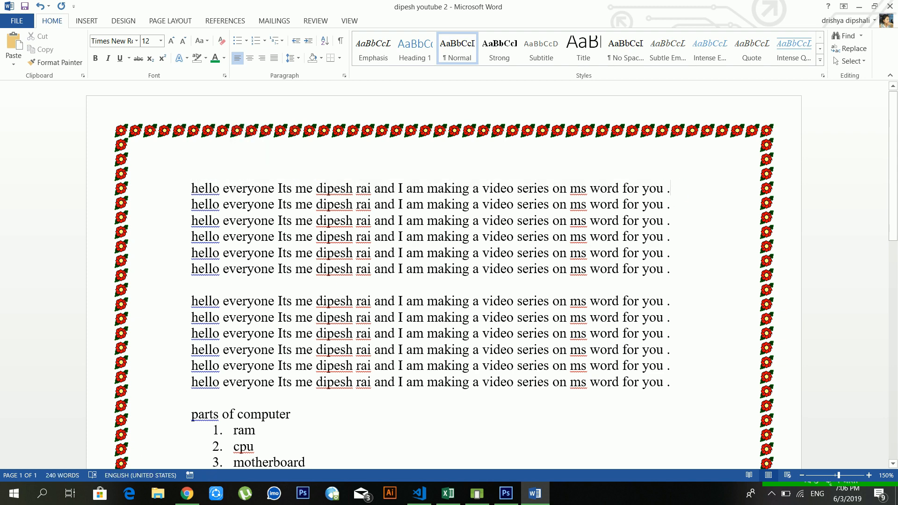
{"action": "key", "text": "Return"}
{"action": "key", "text": "Return"}
{"action": "key", "text": "Return"}
{"action": "left_click_drag", "start_coordinate": [676, 189], "coordinate": [190, 188]}
{"action": "left_click", "coordinate": [454, 227]}
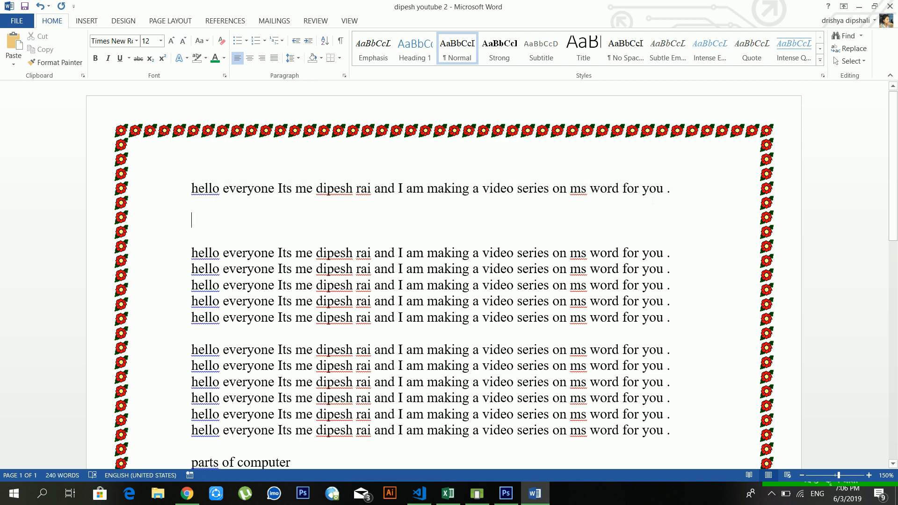
Select the first sentence and examine the full gallery of text styles, including its Clear Formatting option.
{"action": "left_click_drag", "start_coordinate": [676, 189], "coordinate": [191, 188]}
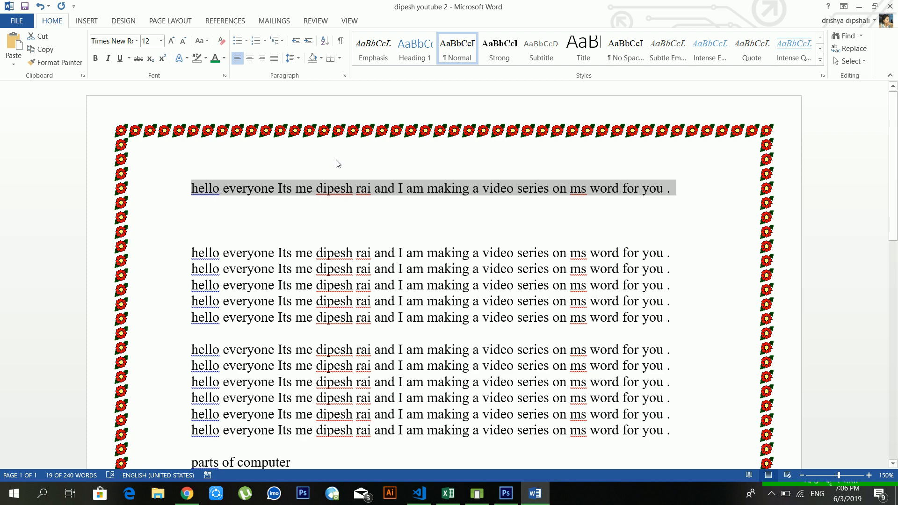
{"action": "left_click", "coordinate": [417, 49]}
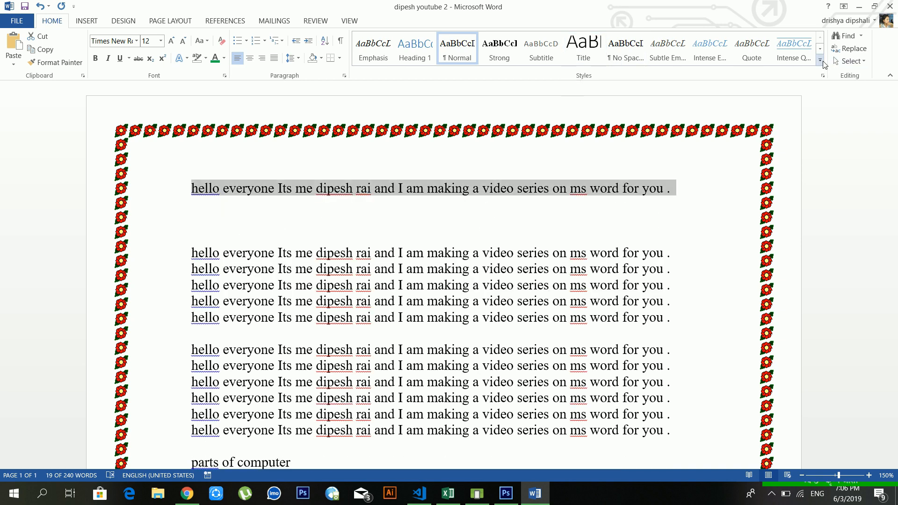
{"action": "left_click", "coordinate": [821, 61]}
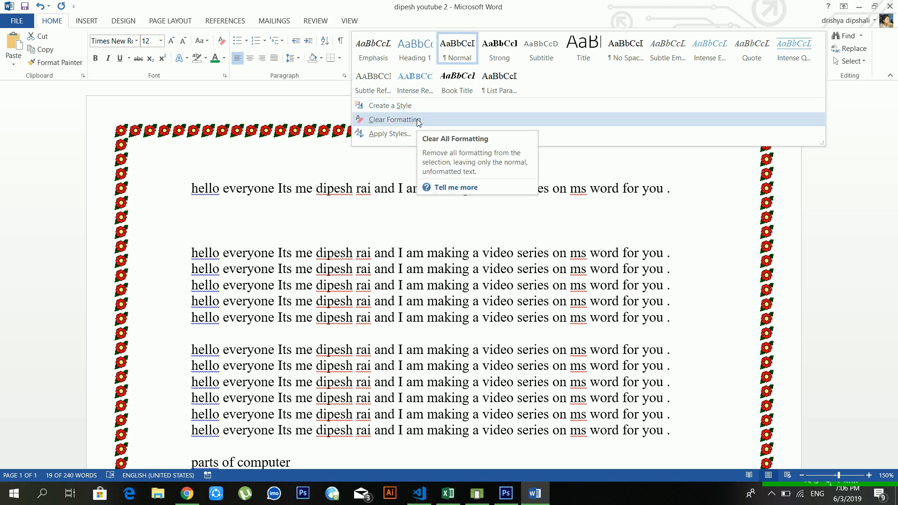
{"action": "left_click", "coordinate": [346, 189]}
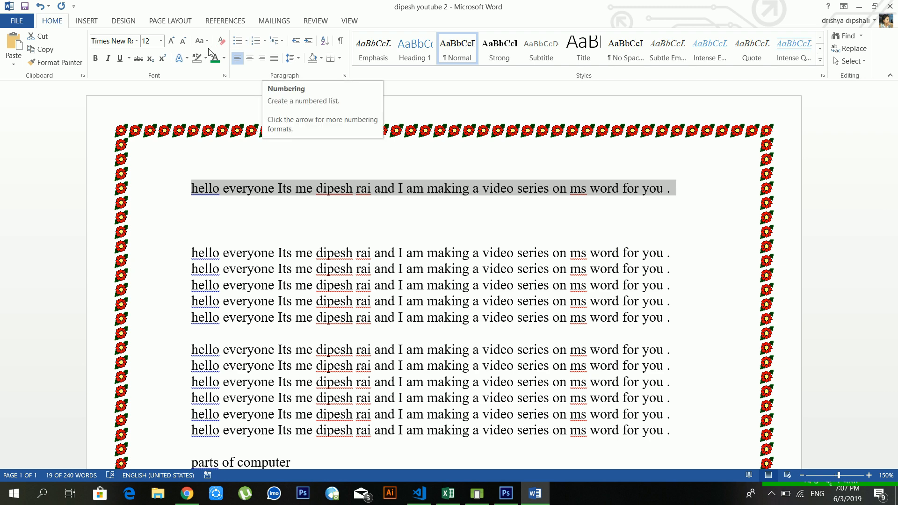
{"action": "left_click", "coordinate": [328, 188]}
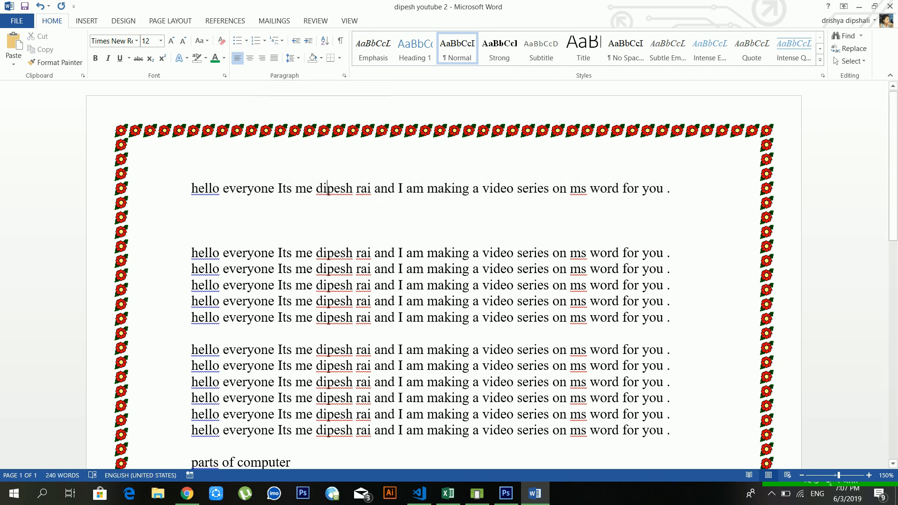
Enlarge the first sentence to 20 pt and clear all its formatting again.
{"action": "left_click_drag", "start_coordinate": [671, 189], "coordinate": [191, 188]}
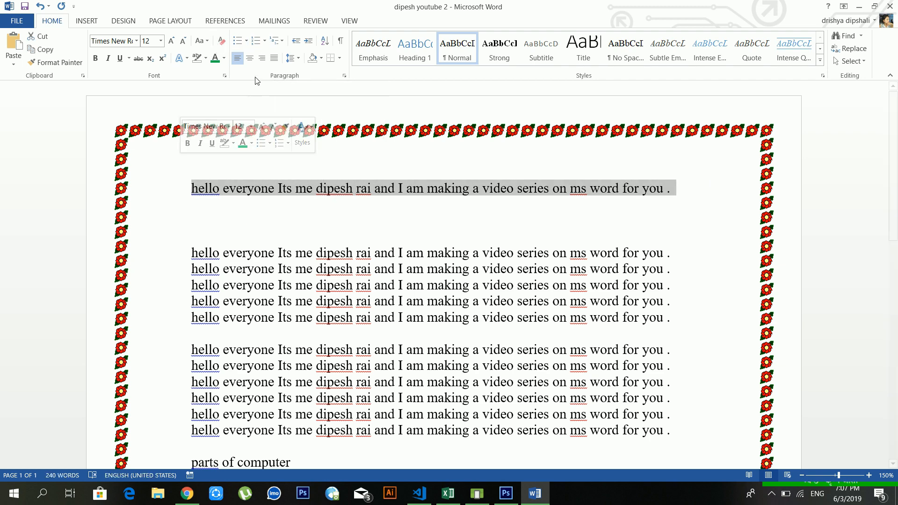
{"action": "left_click", "coordinate": [171, 41]}
{"action": "left_click", "coordinate": [171, 41]}
{"action": "left_click", "coordinate": [171, 41]}
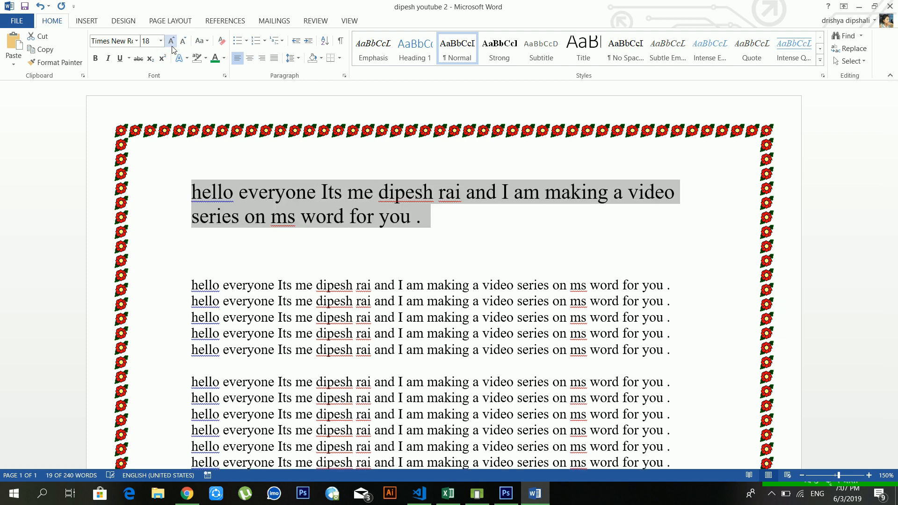
{"action": "left_click", "coordinate": [171, 41]}
{"action": "left_click", "coordinate": [377, 200]}
{"action": "left_click_drag", "start_coordinate": [507, 219], "coordinate": [193, 194]}
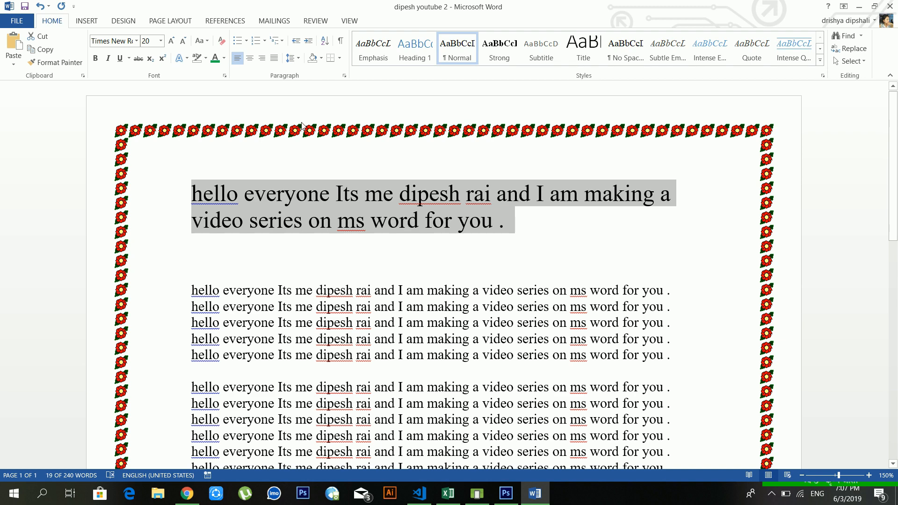
{"action": "left_click", "coordinate": [222, 41]}
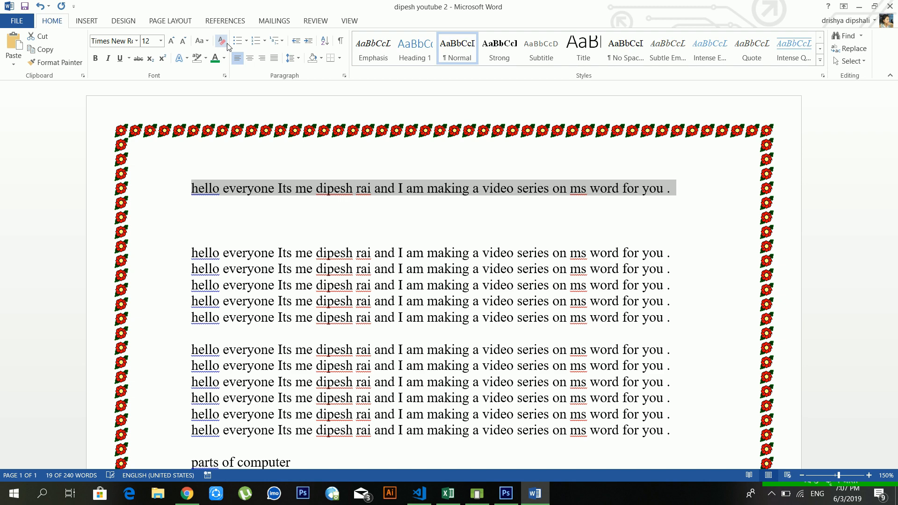
{"action": "left_click", "coordinate": [341, 188]}
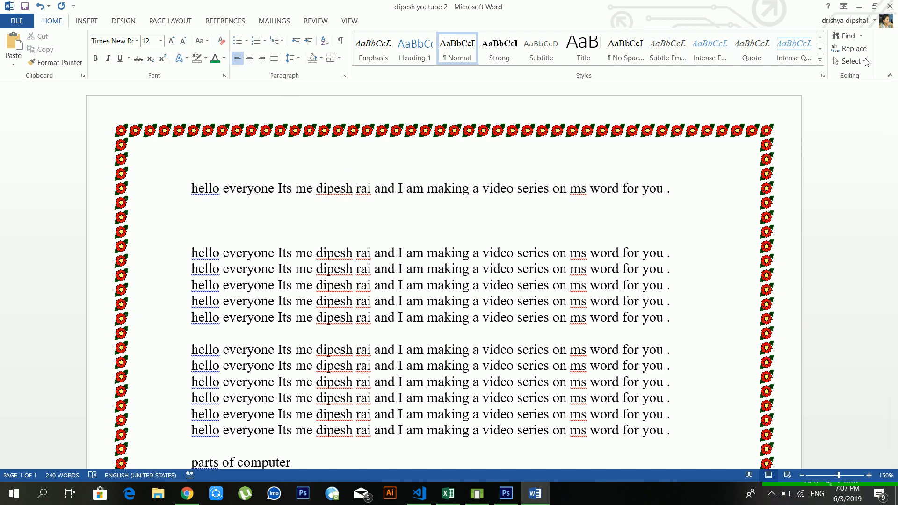
Search the document for the first name used in the sentences, check the highlighted matches and close the search.
{"action": "left_click", "coordinate": [849, 37]}
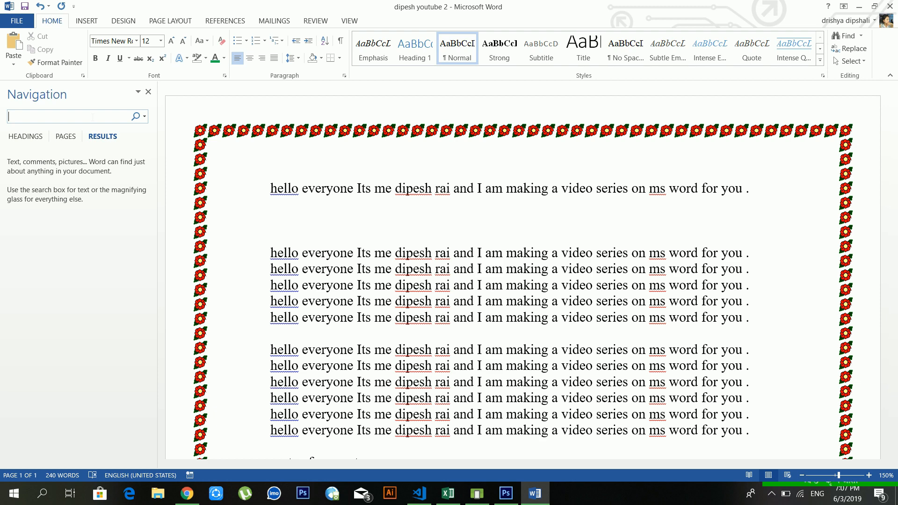
{"action": "type", "text": "dipes"}
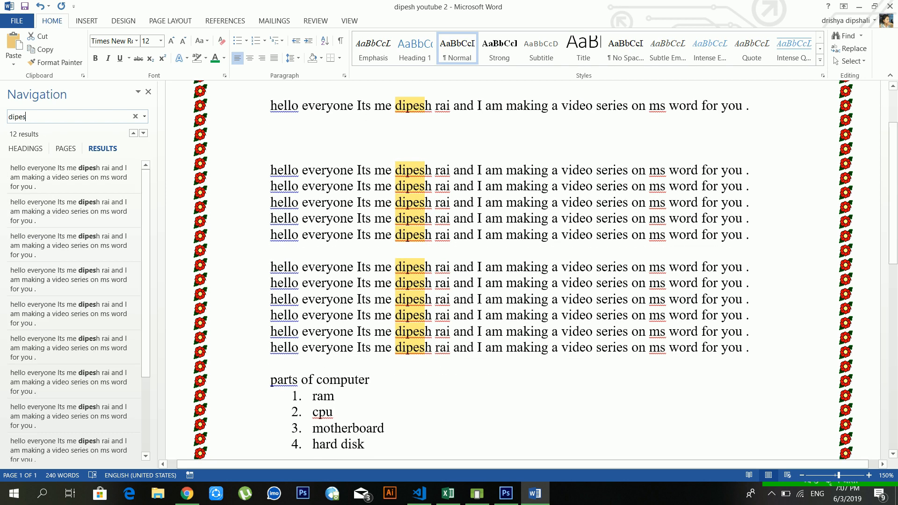
{"action": "key", "text": "BackSpace"}
{"action": "key", "text": "BackSpace"}
{"action": "key", "text": "BackSpace"}
{"action": "key", "text": "BackSpace"}
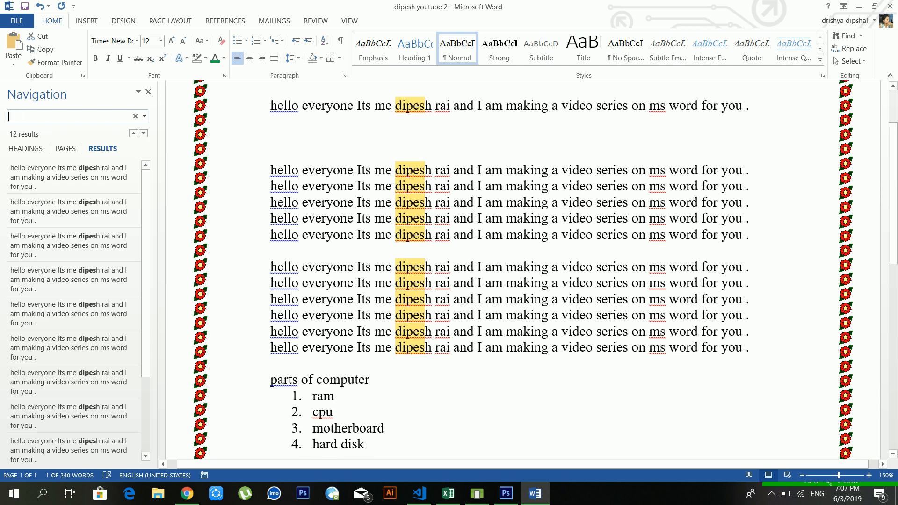
{"action": "type", "text": "dipesh"}
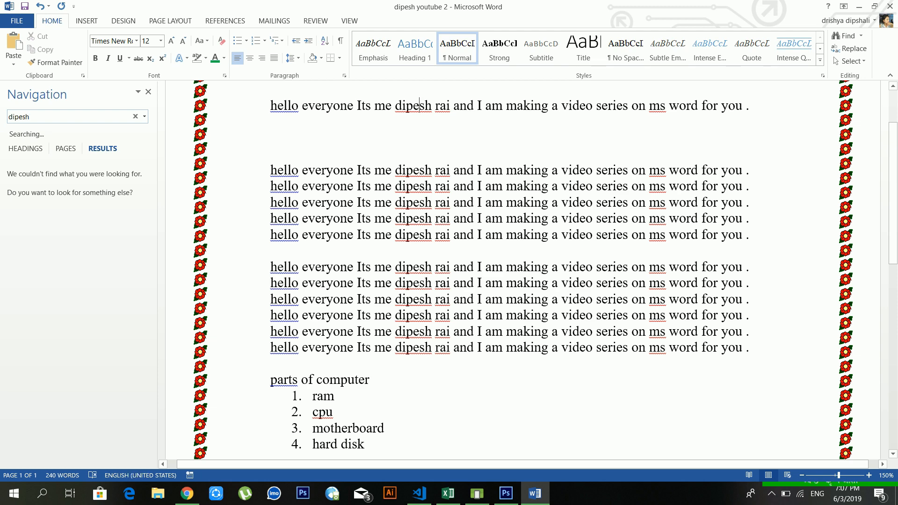
{"action": "scroll", "coordinate": [523, 270], "scroll_direction": "up", "scroll_amount": 2}
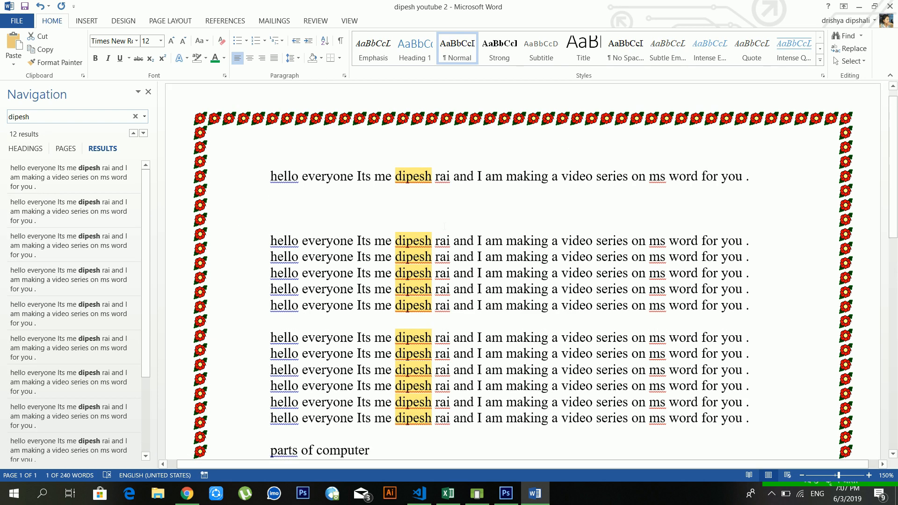
{"action": "scroll", "coordinate": [523, 270], "scroll_direction": "down", "scroll_amount": 4}
{"action": "scroll", "coordinate": [185, 164], "scroll_direction": "down", "scroll_amount": 2}
{"action": "scroll", "coordinate": [185, 164], "scroll_direction": "up", "scroll_amount": 6}
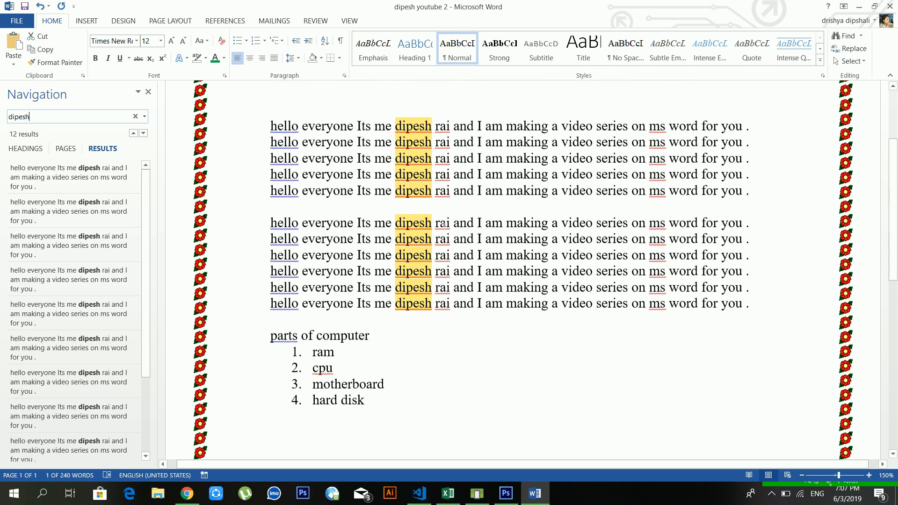
{"action": "left_click", "coordinate": [148, 92]}
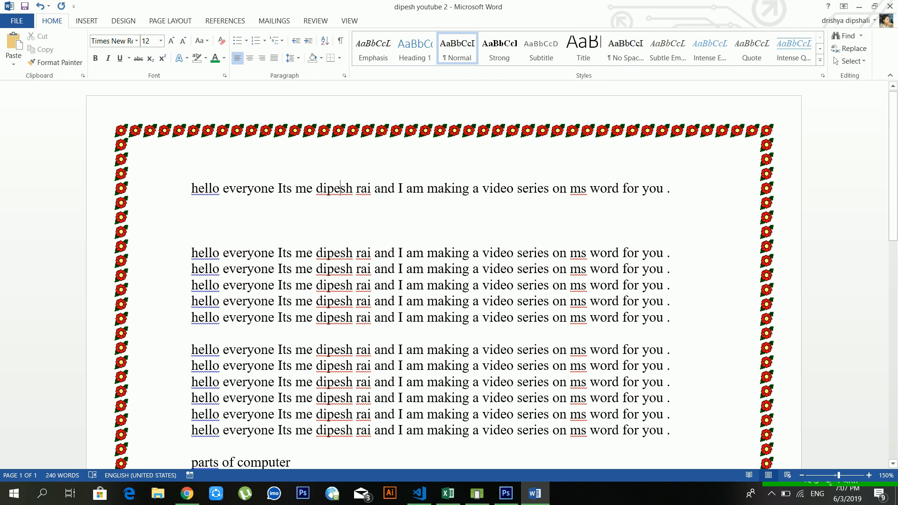
Replace every occurrence of the first name in the sentences with a different first name.
{"action": "left_click", "coordinate": [852, 48]}
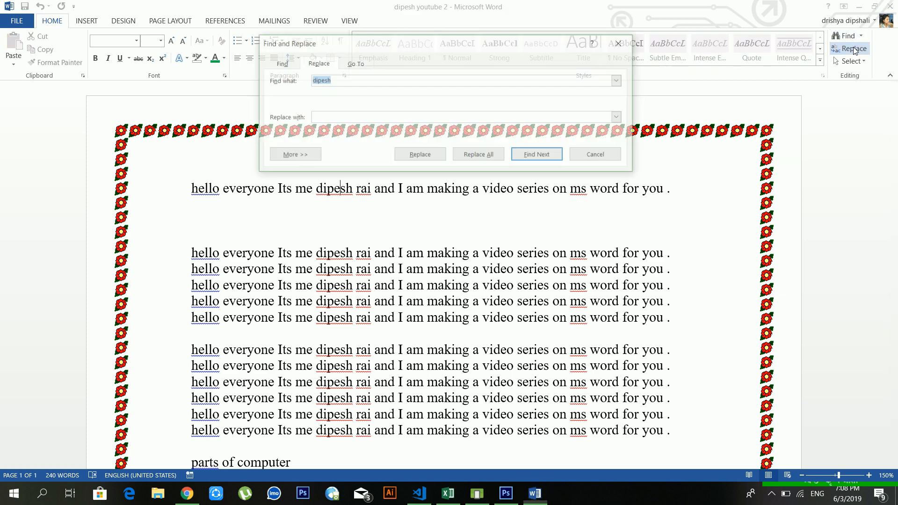
{"action": "left_click", "coordinate": [620, 44]}
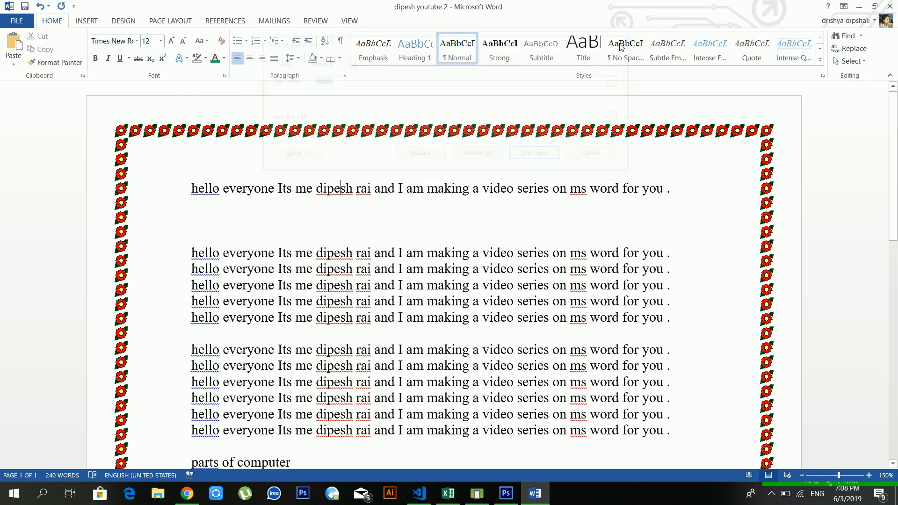
{"action": "left_click", "coordinate": [849, 48]}
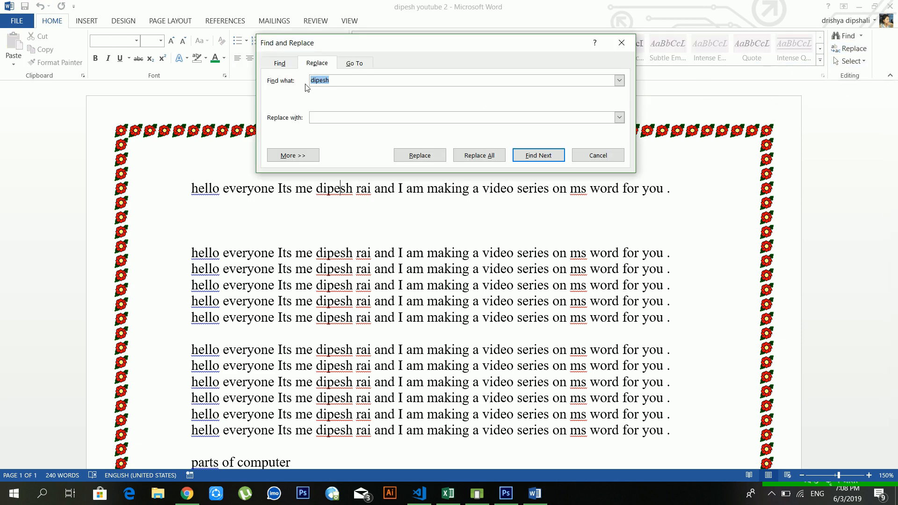
{"action": "left_click", "coordinate": [339, 83]}
{"action": "left_click", "coordinate": [335, 119]}
{"action": "type", "text": "kiran"}
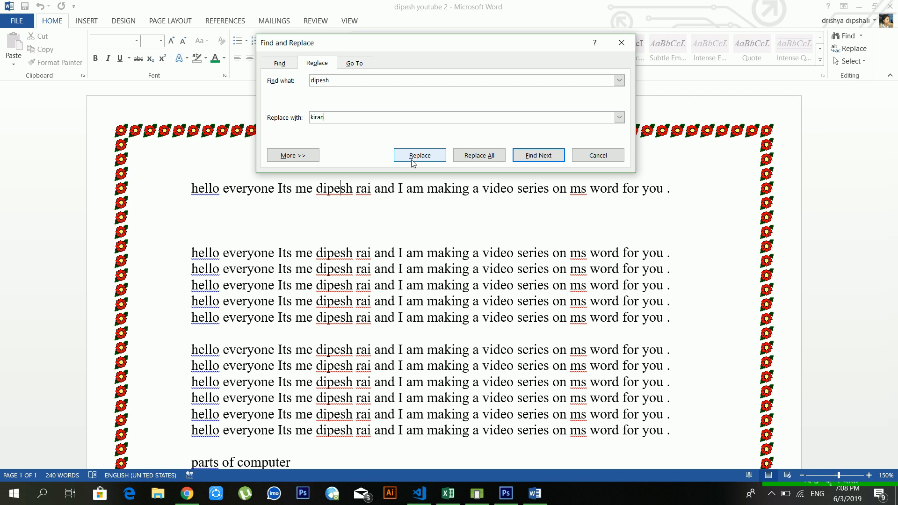
{"action": "left_click", "coordinate": [473, 154]}
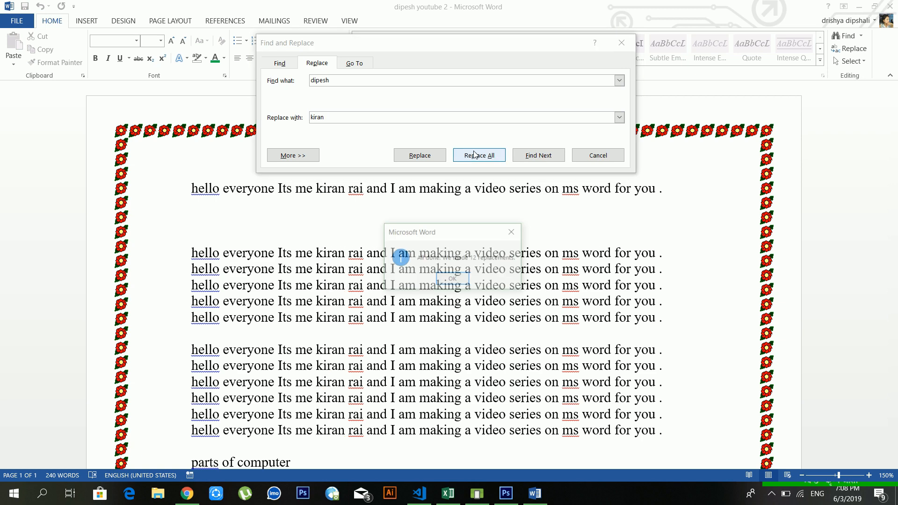
{"action": "left_click", "coordinate": [450, 278]}
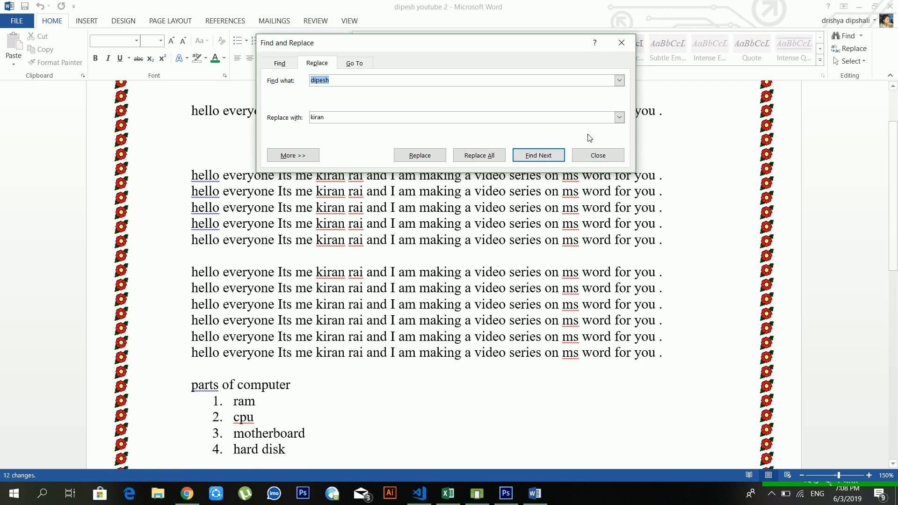
{"action": "left_click", "coordinate": [593, 154]}
{"action": "scroll", "coordinate": [593, 154], "scroll_direction": "up", "scroll_amount": 2}
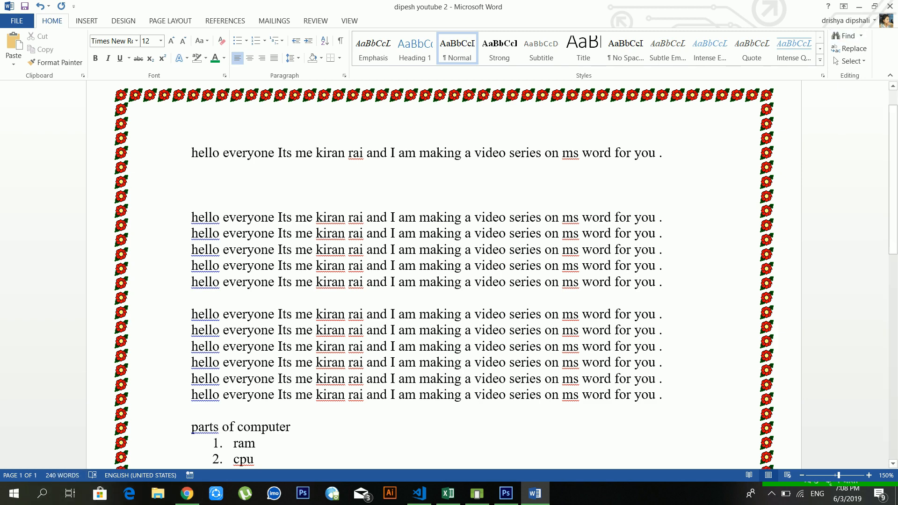
Insert two page breaks after the "hard disk" item at the end of the computer parts list.
{"action": "scroll", "coordinate": [304, 341], "scroll_direction": "down", "scroll_amount": 5}
{"action": "left_click", "coordinate": [343, 247]}
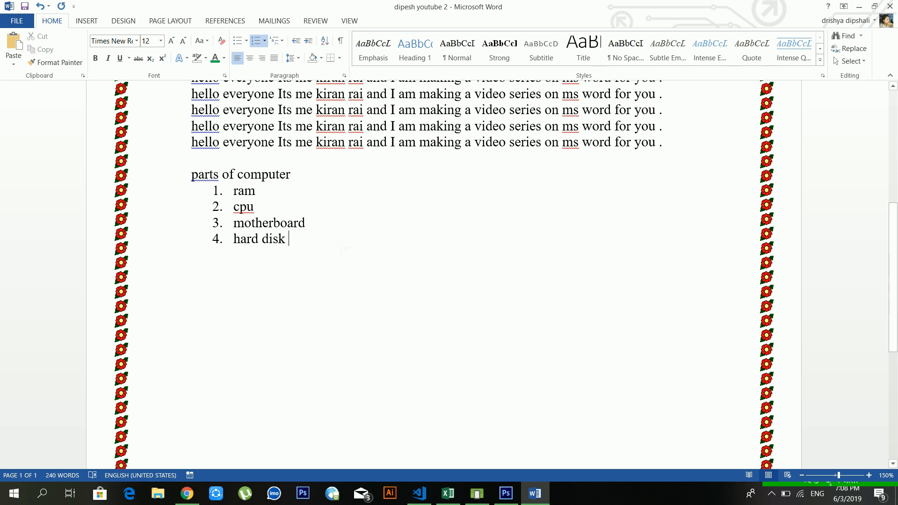
{"action": "key", "text": "ctrl+Return"}
{"action": "key", "text": "ctrl+Return"}
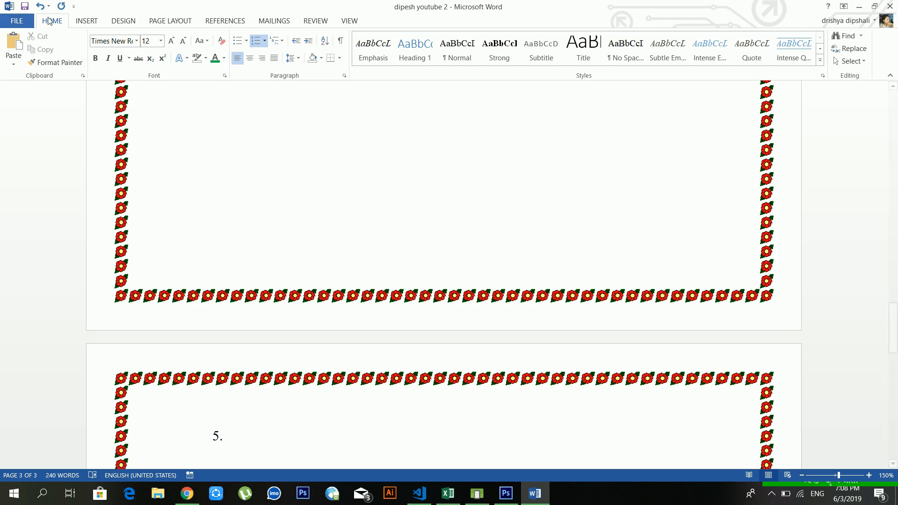
{"action": "left_click", "coordinate": [88, 21]}
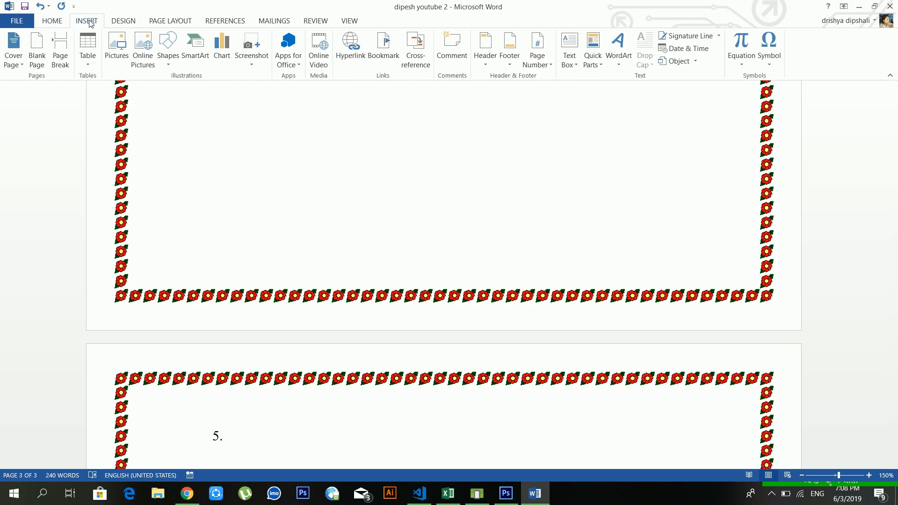
{"action": "left_click", "coordinate": [53, 22]}
{"action": "scroll", "coordinate": [509, 172], "scroll_direction": "up", "scroll_amount": 15}
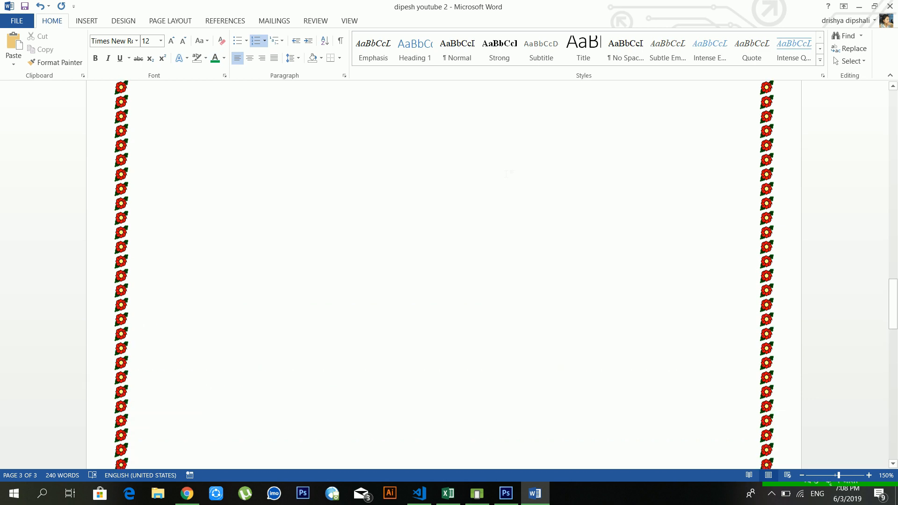
{"action": "scroll", "coordinate": [349, 235], "scroll_direction": "up", "scroll_amount": 5}
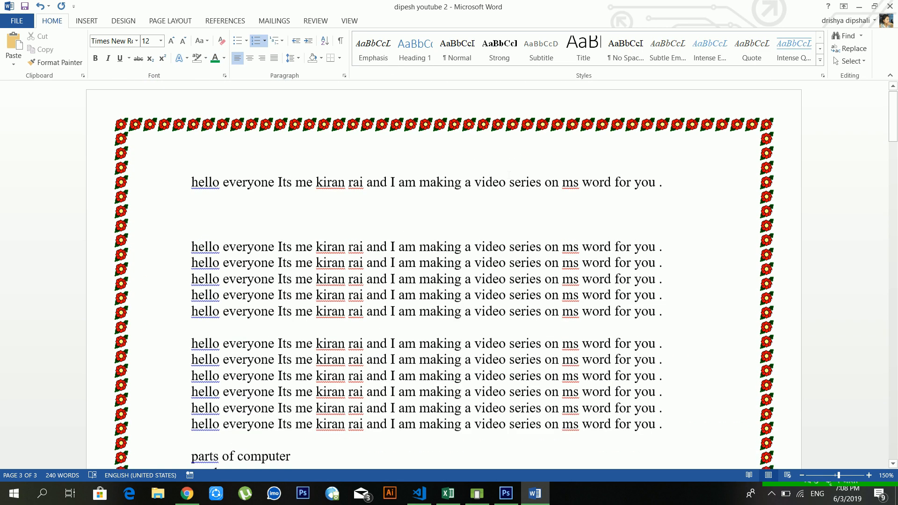
{"action": "scroll", "coordinate": [350, 236], "scroll_direction": "down", "scroll_amount": 4}
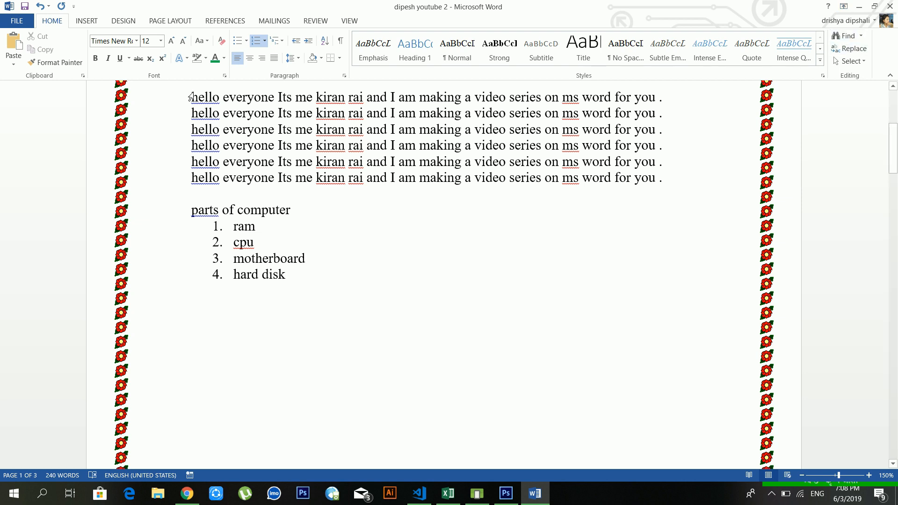
Jump directly to page 3 of the document with Go To and close the dialog.
{"action": "key", "text": "ctrl+g"}
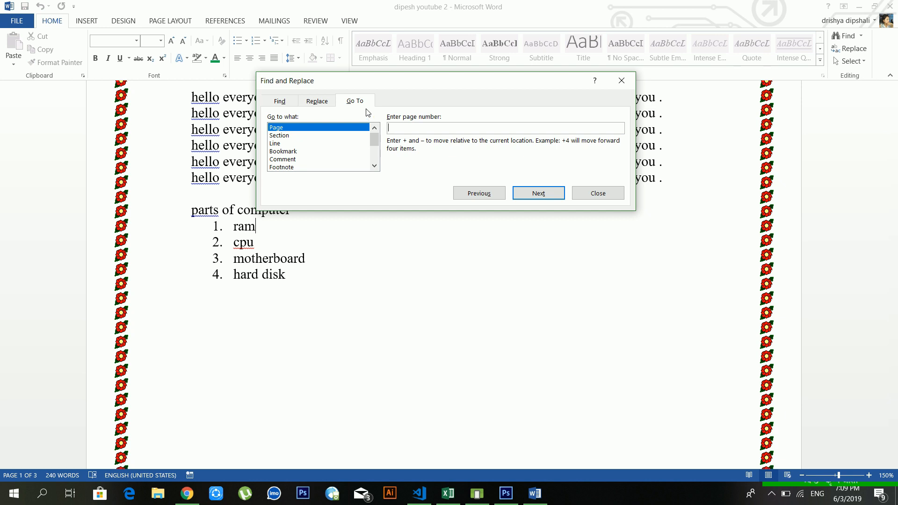
{"action": "type", "text": "3"}
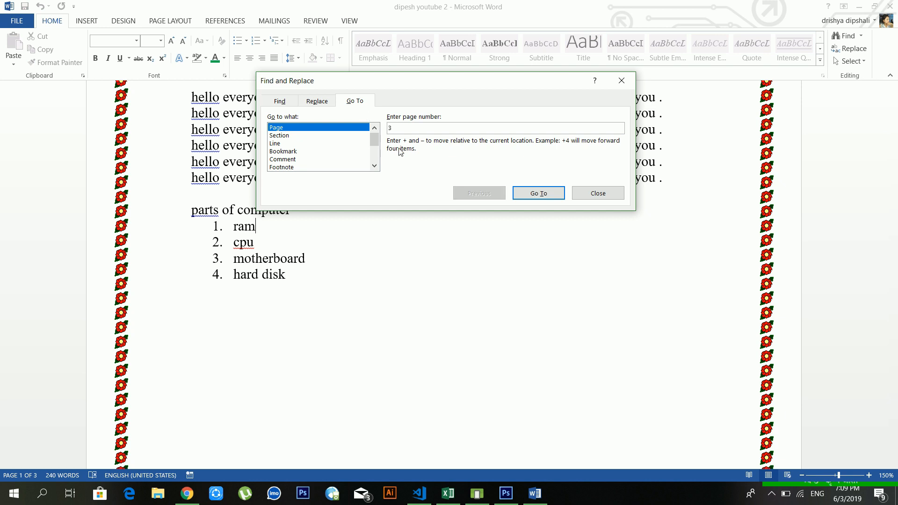
{"action": "left_click", "coordinate": [534, 194]}
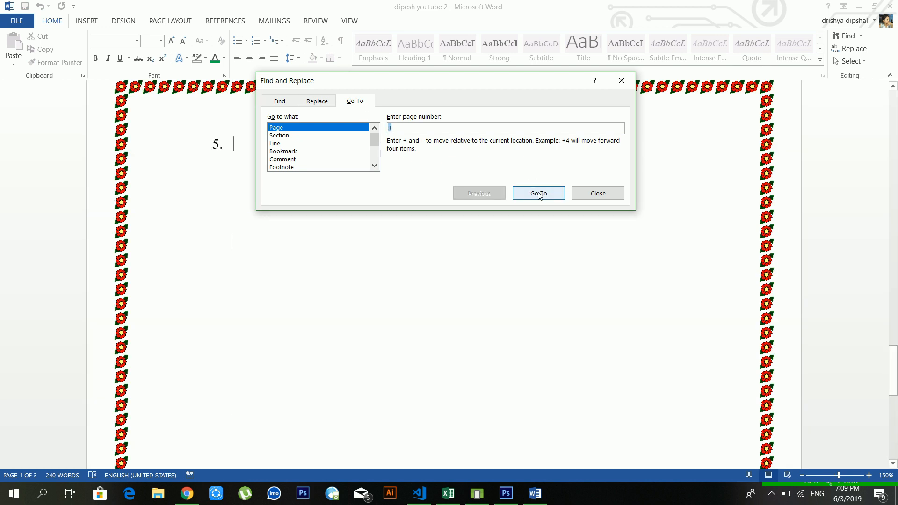
{"action": "left_click", "coordinate": [576, 194]}
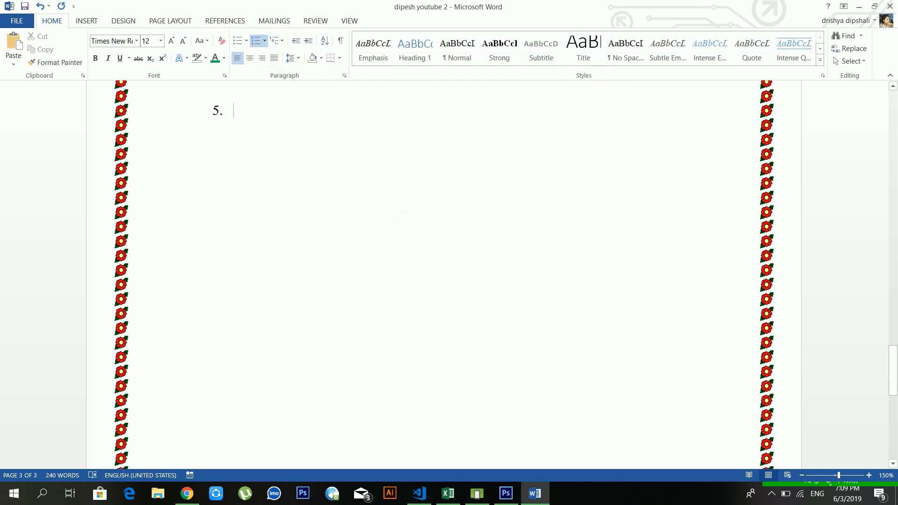
Return to page 1 of the document with Go To and close the dialog.
{"action": "key", "text": "ctrl+g"}
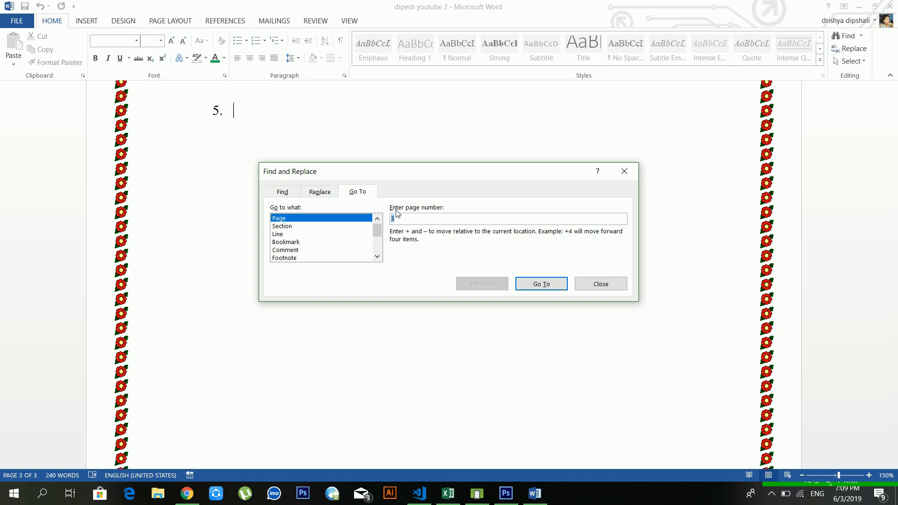
{"action": "type", "text": "1"}
{"action": "key", "text": "Return"}
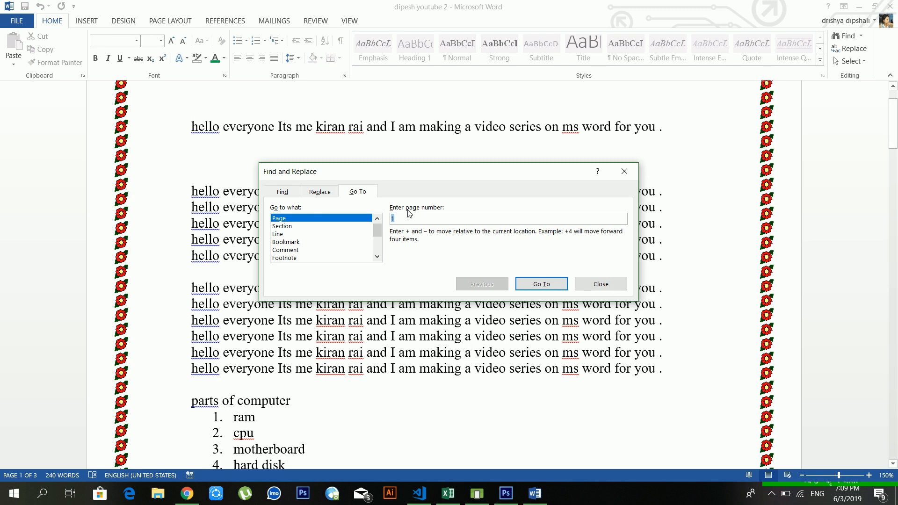
{"action": "left_click", "coordinate": [587, 283]}
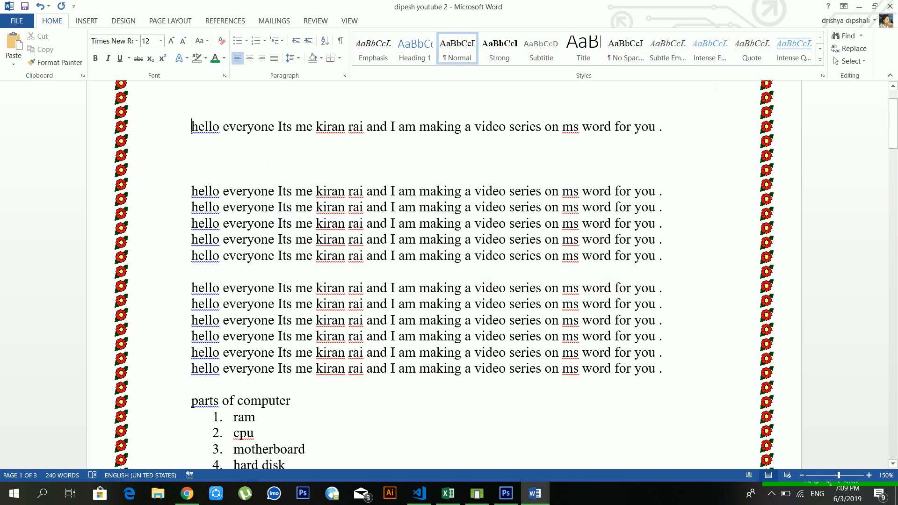
Select the entire document with Select All and clear the selection, doing so twice.
{"action": "left_click", "coordinate": [847, 61]}
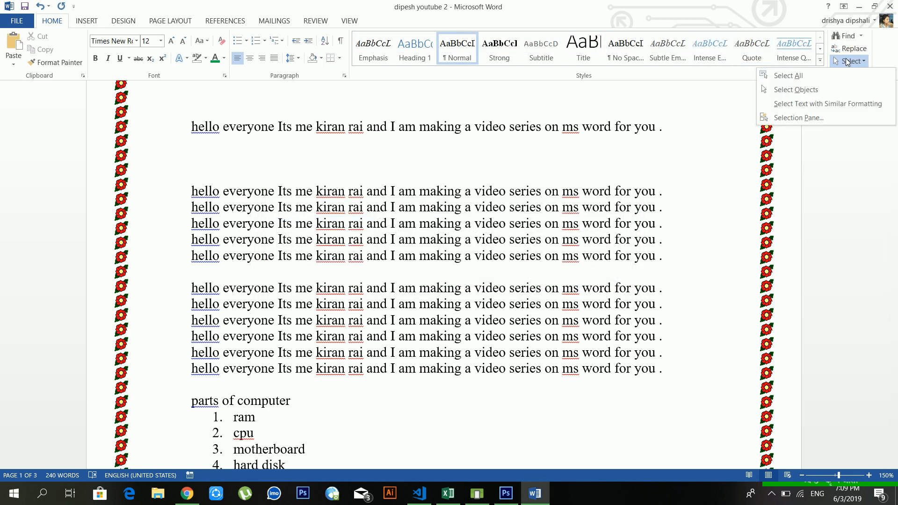
{"action": "key", "text": "Escape"}
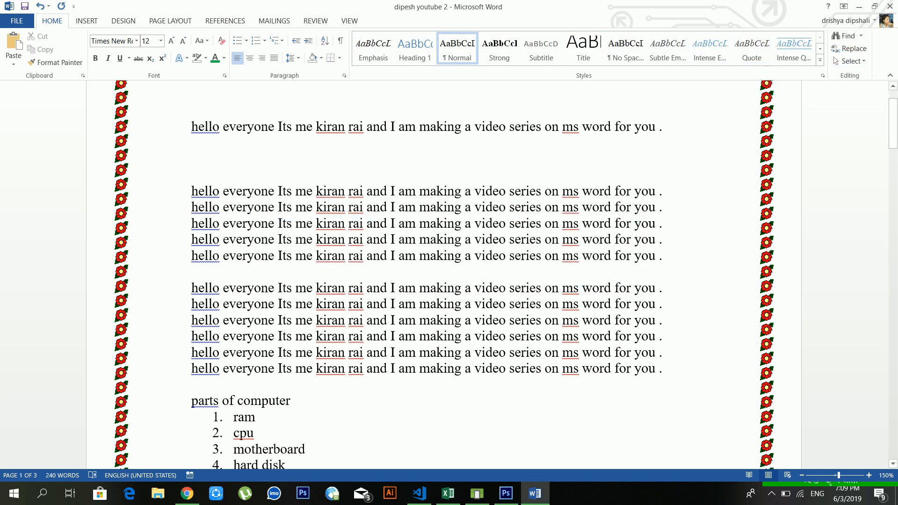
{"action": "left_click", "coordinate": [834, 58]}
{"action": "left_click", "coordinate": [820, 77]}
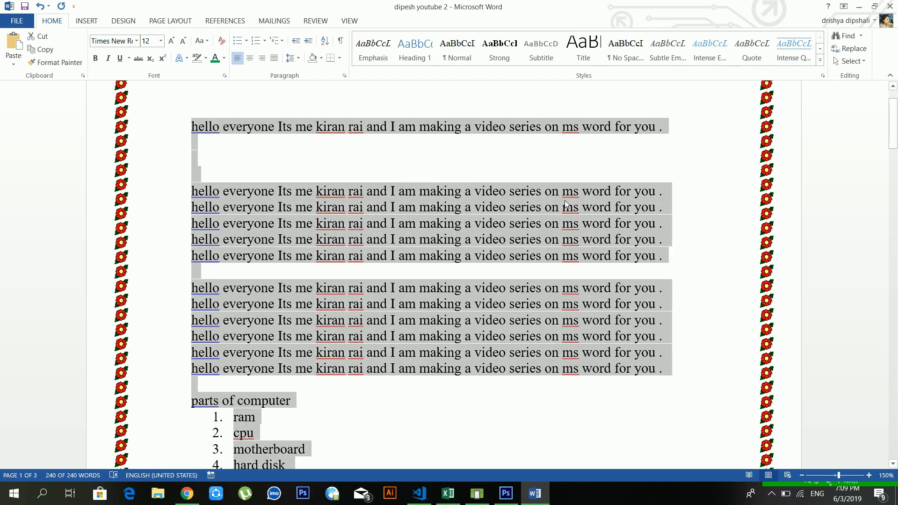
{"action": "left_click", "coordinate": [563, 206]}
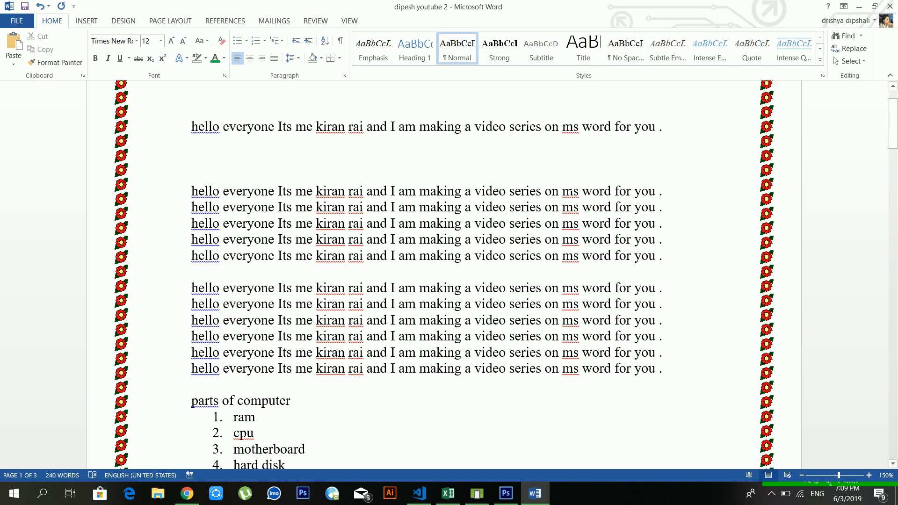
{"action": "key", "text": "ctrl+a"}
{"action": "left_click", "coordinate": [514, 207]}
{"action": "left_click", "coordinate": [835, 60]}
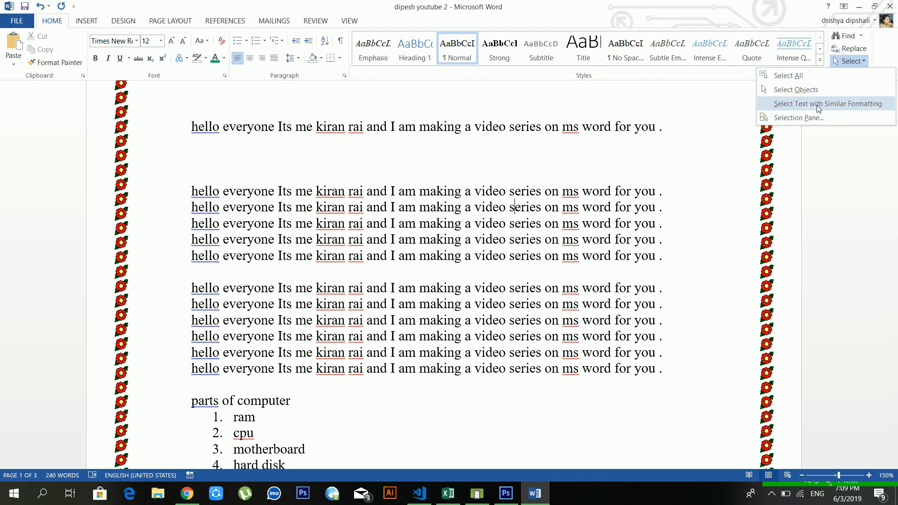
{"action": "left_click", "coordinate": [536, 178]}
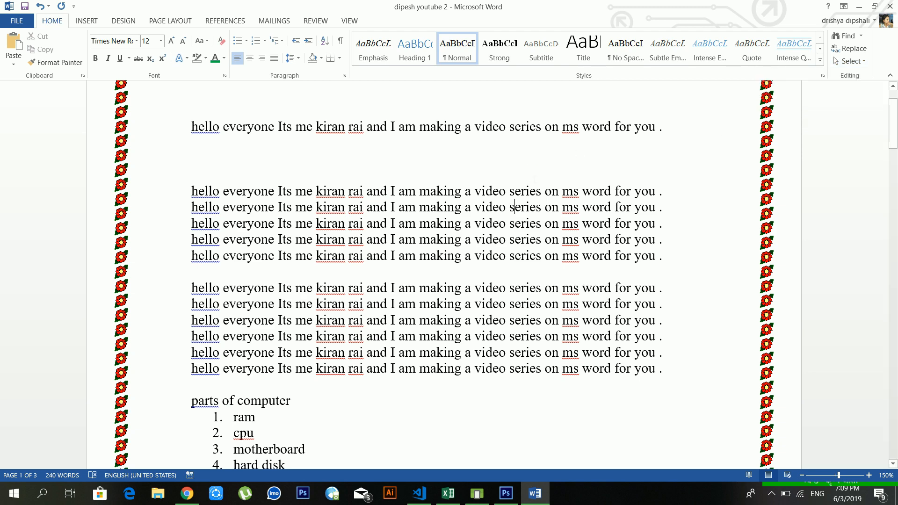
{"action": "scroll", "coordinate": [215, 217], "scroll_direction": "up", "scroll_amount": 3}
{"action": "left_click", "coordinate": [216, 216]}
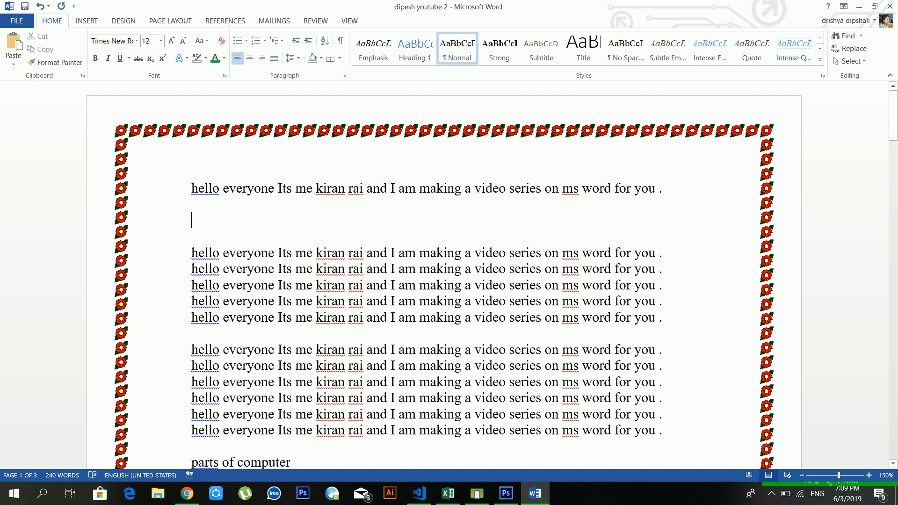
{"action": "left_click", "coordinate": [837, 63]}
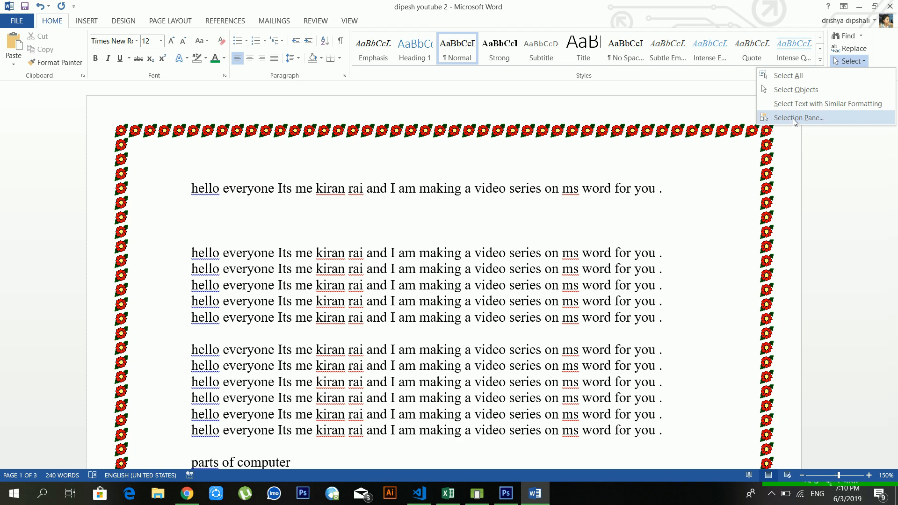
{"action": "left_click", "coordinate": [501, 253]}
{"action": "scroll", "coordinate": [523, 256], "scroll_direction": "down", "scroll_amount": 4}
{"action": "scroll", "coordinate": [523, 257], "scroll_direction": "down", "scroll_amount": 3}
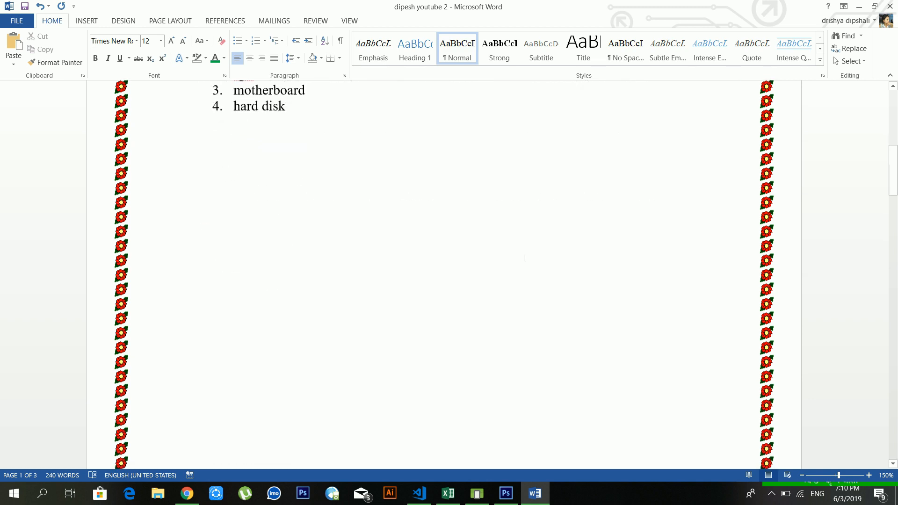
Remove the three blank lines below the first sentence and add three blank lines after the first block of sentences.
{"action": "scroll", "coordinate": [522, 256], "scroll_direction": "up", "scroll_amount": 6}
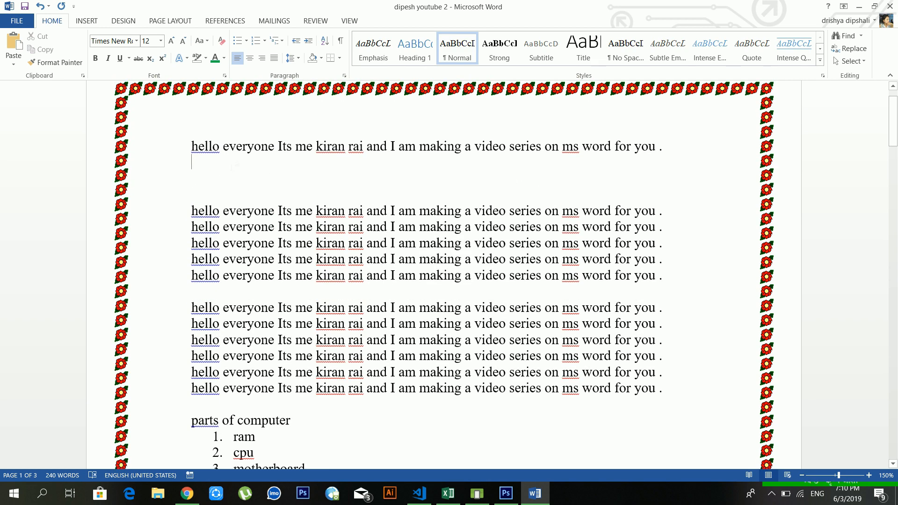
{"action": "key", "text": "Delete"}
{"action": "key", "text": "Delete"}
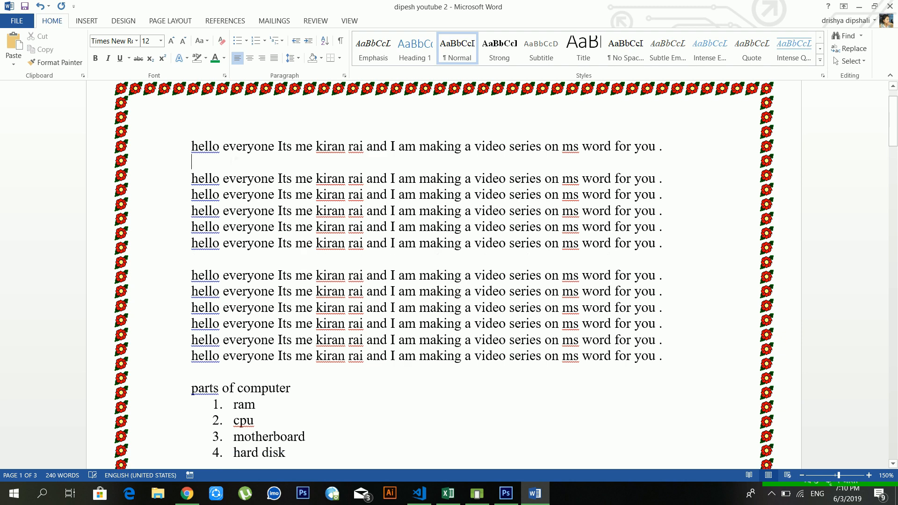
{"action": "key", "text": "Delete"}
{"action": "key", "text": "Return"}
{"action": "key", "text": "Return"}
{"action": "key", "text": "Return"}
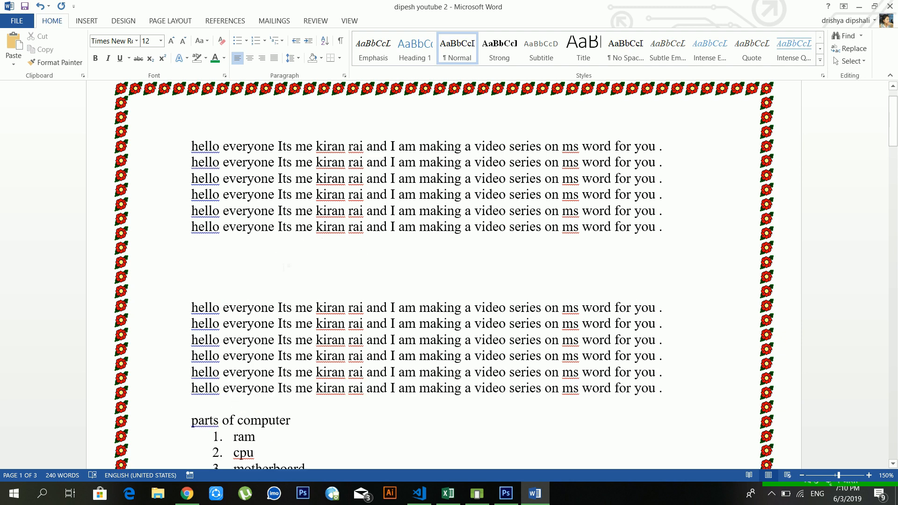